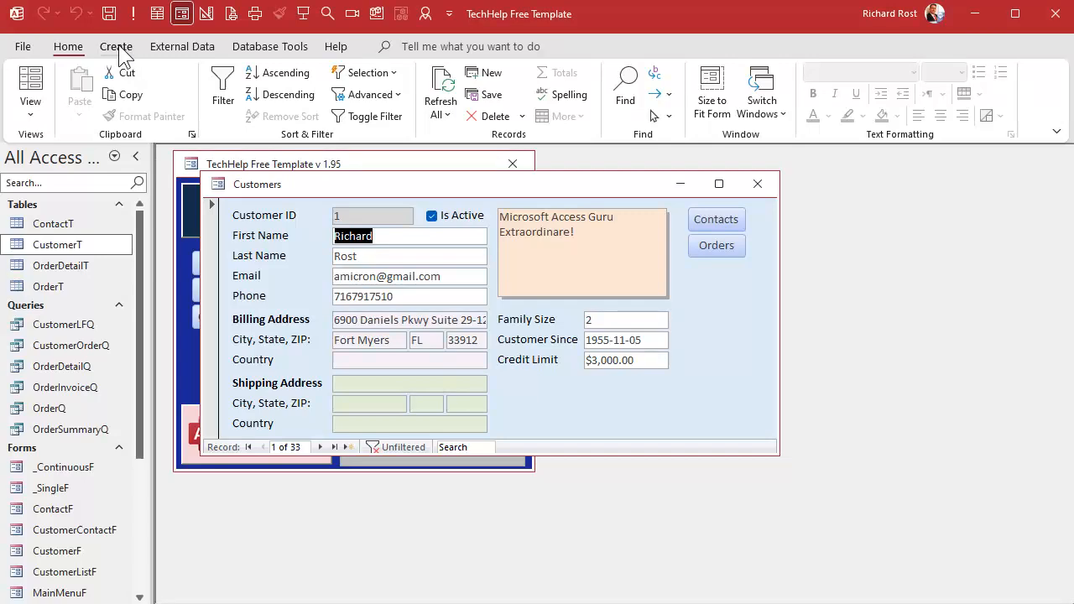
Create a new query in design view, add the CustomerT table, and enlarge its field list.
left_click(116, 47)
left_click(277, 105)
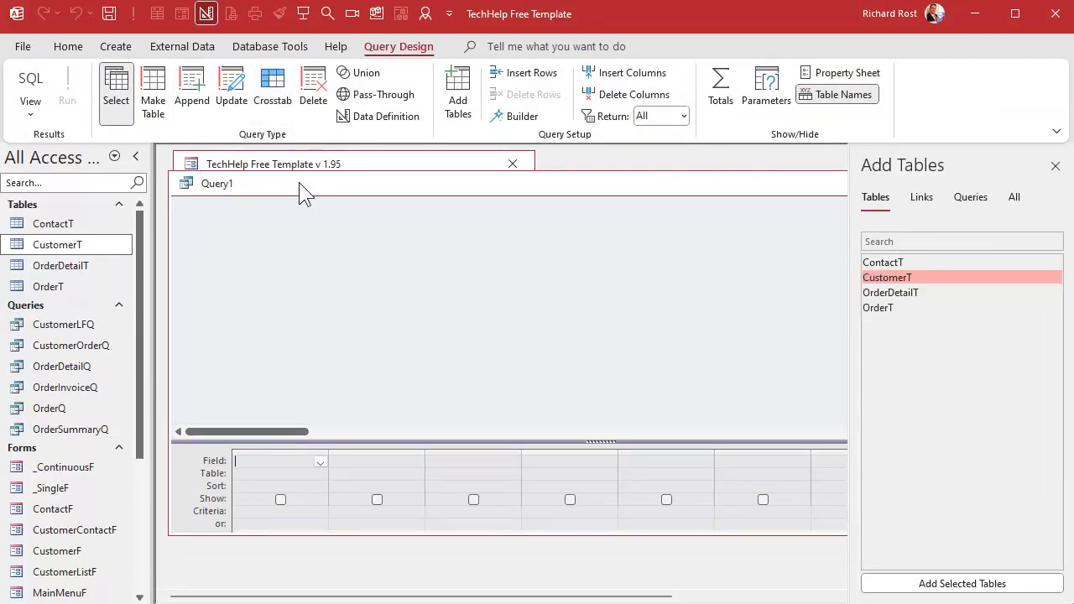
double_click(922, 279)
left_click_drag(326, 322, 417, 400)
Add the CustomerID, FirstName and LastName fields from CustomerT to the query grid.
scroll(347, 336, "down", 4)
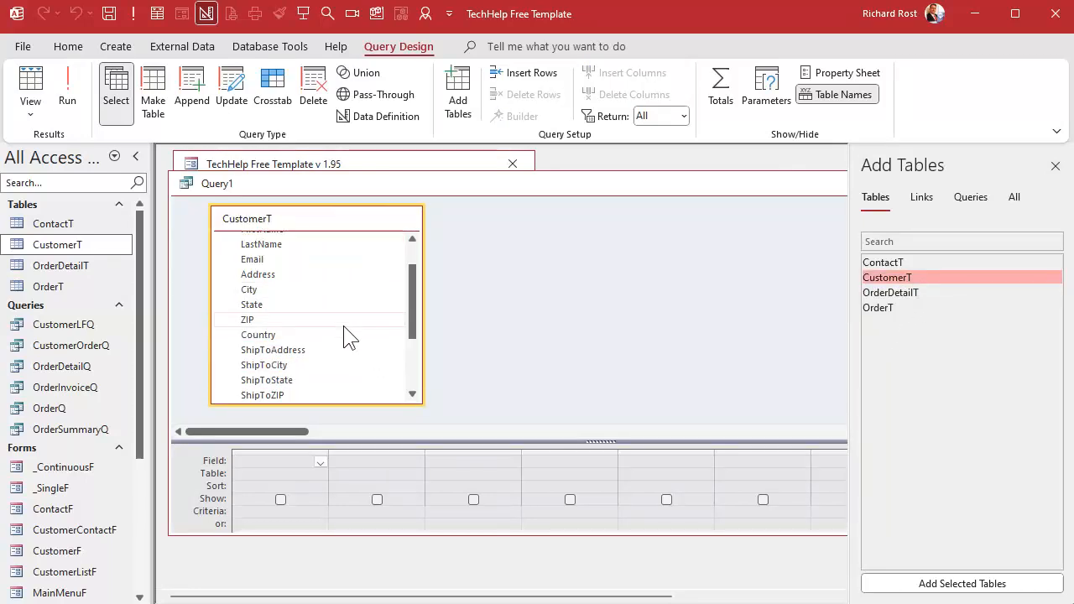
scroll(347, 336, "up", 4)
scroll(347, 336, "down", 1)
scroll(315, 270, "up", 1)
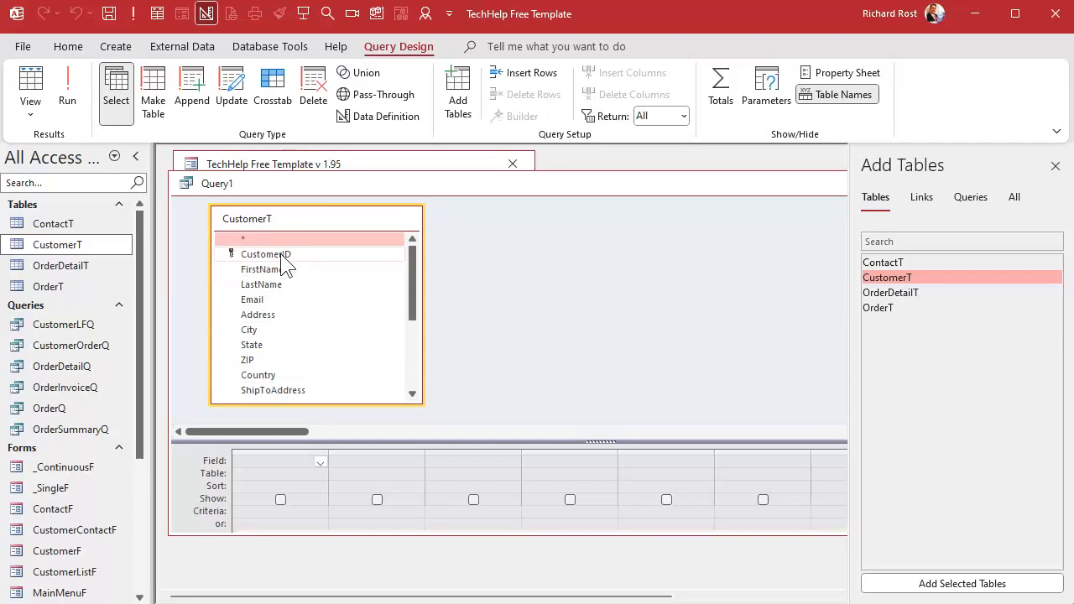
double_click(285, 255)
double_click(280, 270)
double_click(281, 283)
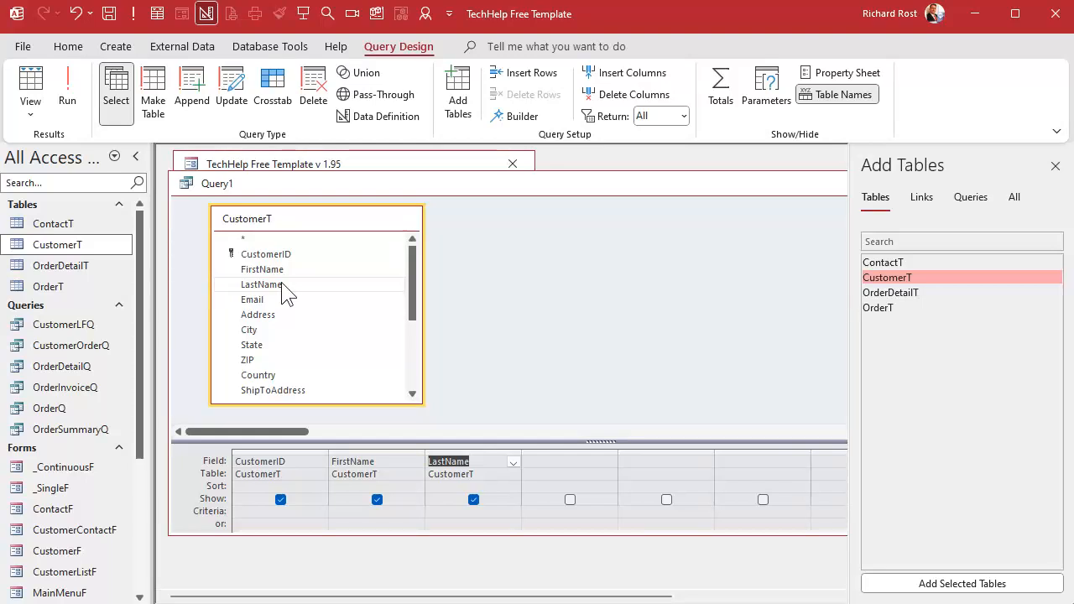
Add a calculated field in the fourth query column: xAddress: IIF(IsNull(ShipToAddress),Address,ShipToAddress).
scroll(285, 310, "down", 1)
left_click(277, 350)
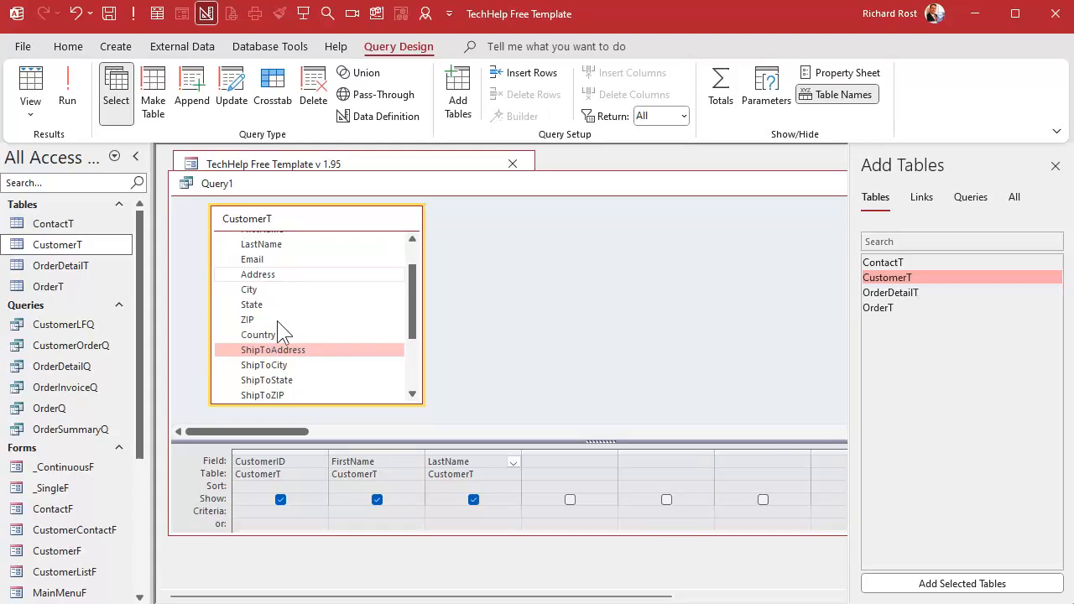
left_click(1055, 166)
left_click(563, 458)
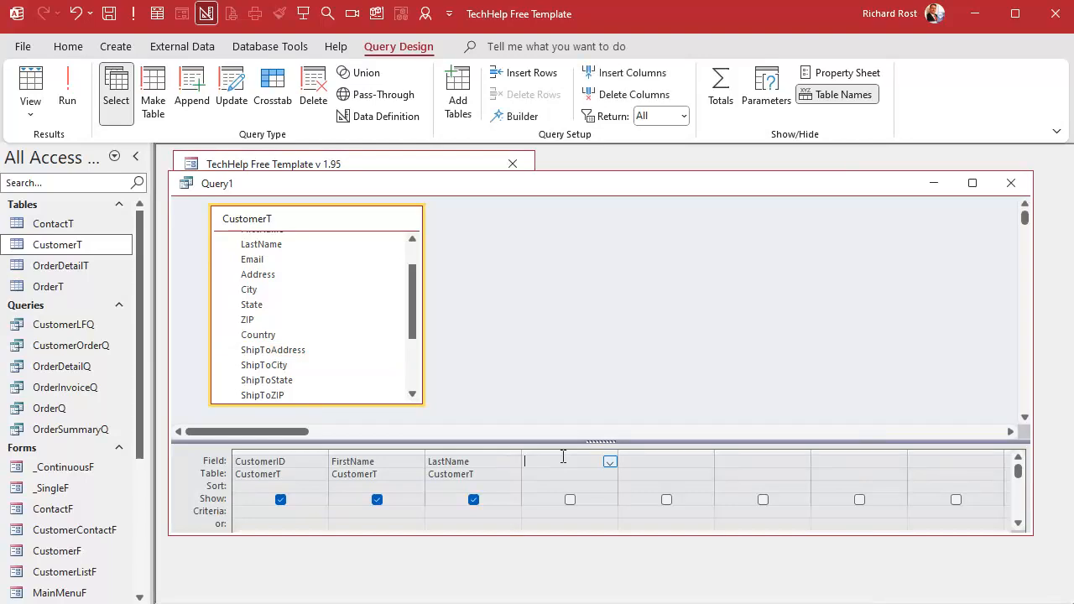
key("shift+F2")
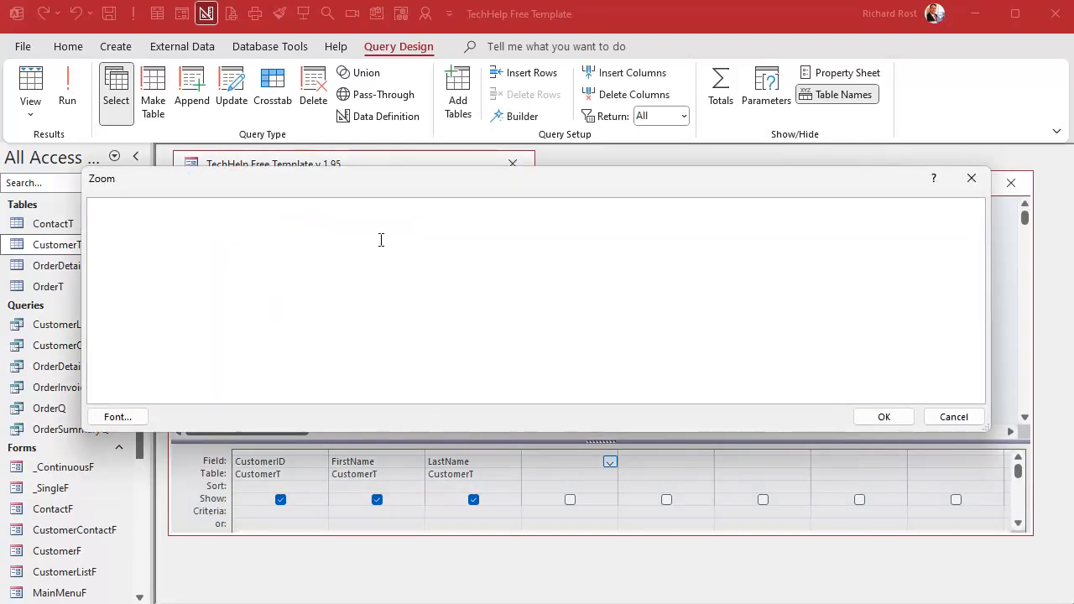
type("xAddres")
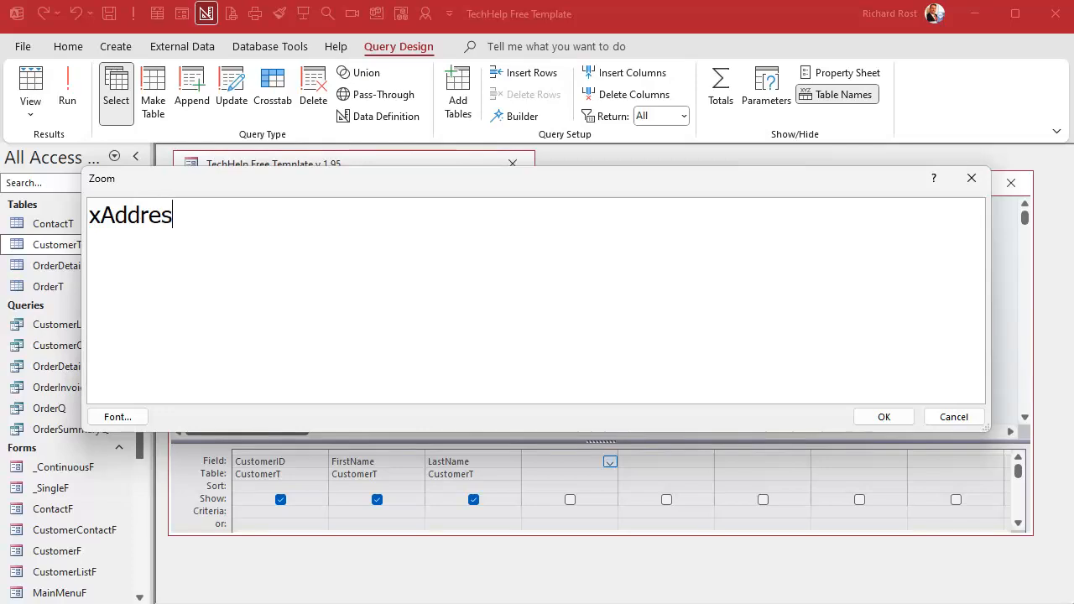
type("s: IIF(I")
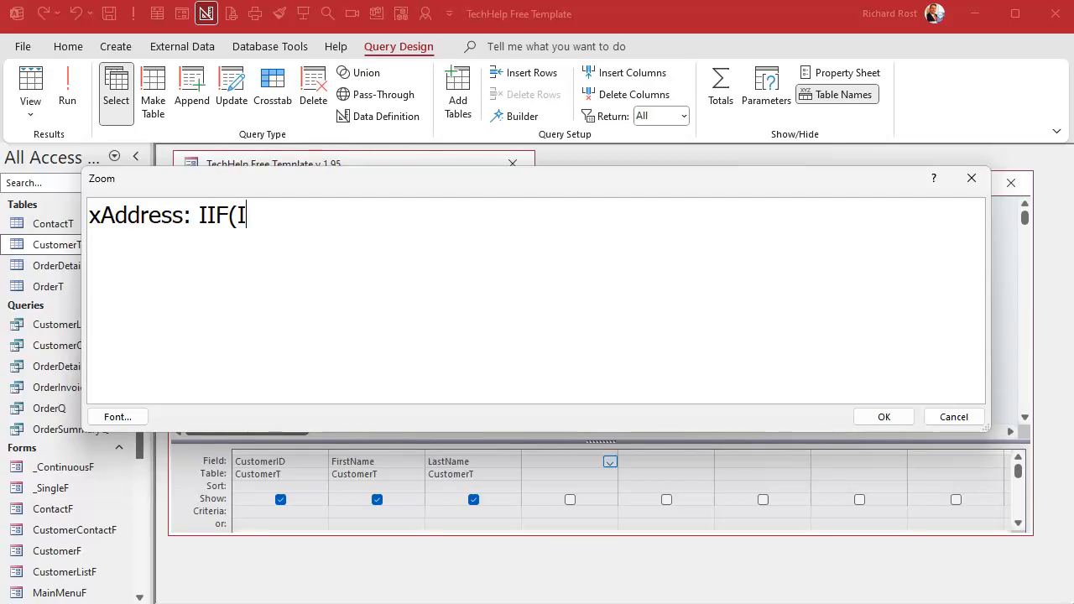
type("sNull(Sbip")
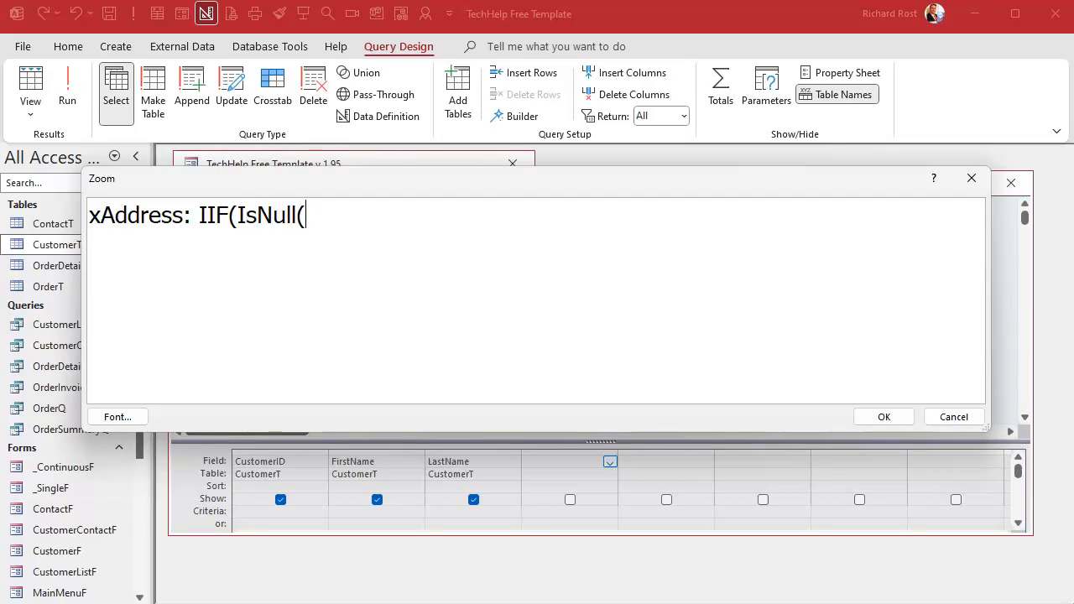
key("BackSpace")
key("BackSpace")
key("BackSpace")
type("hipT")
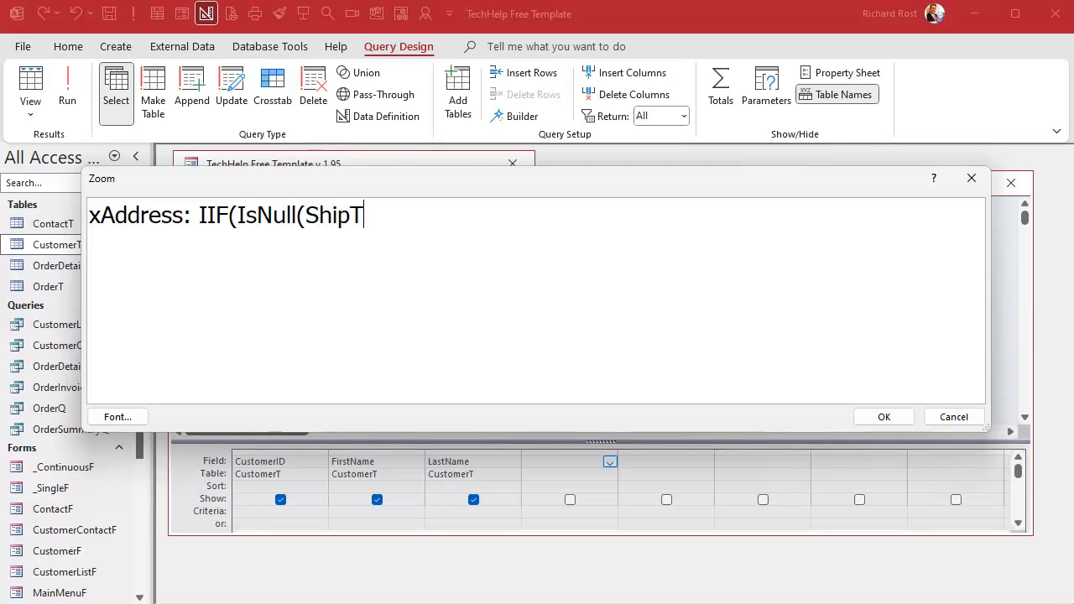
type("oAddress),")
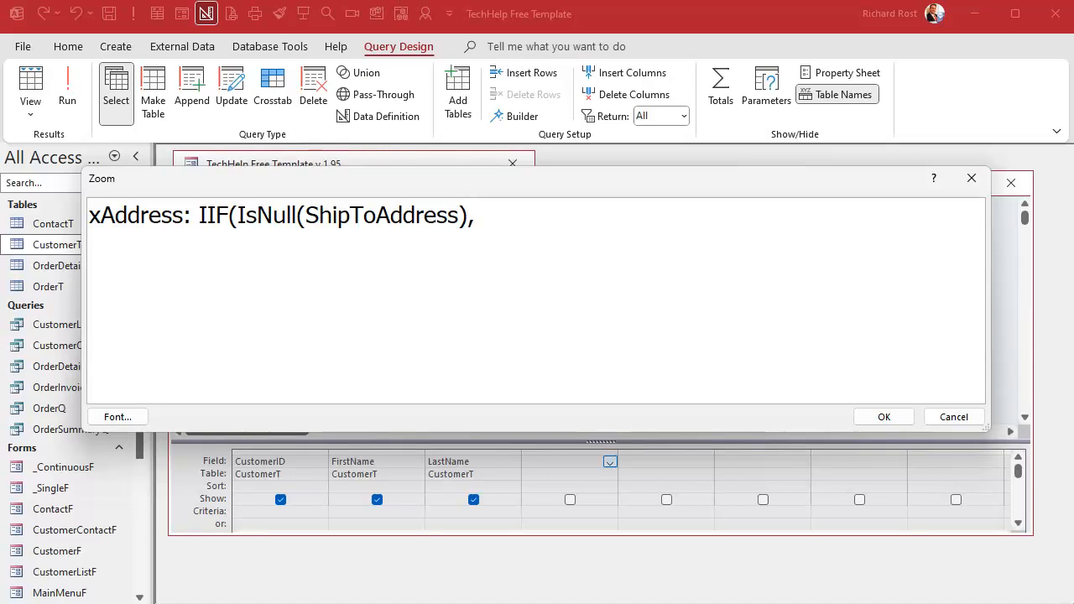
type("Address,")
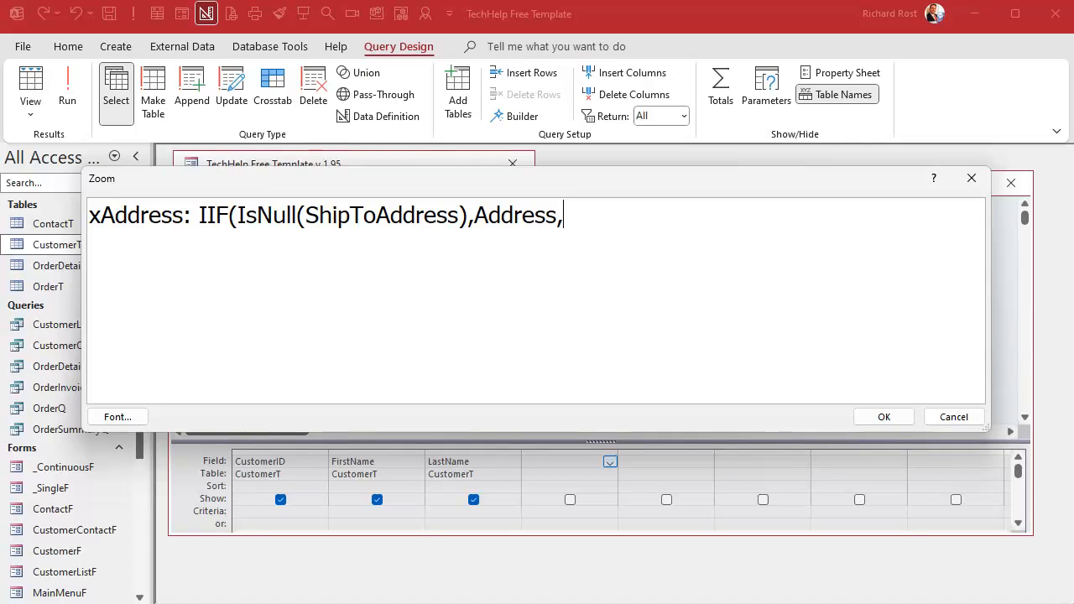
type("ShipToAddress")
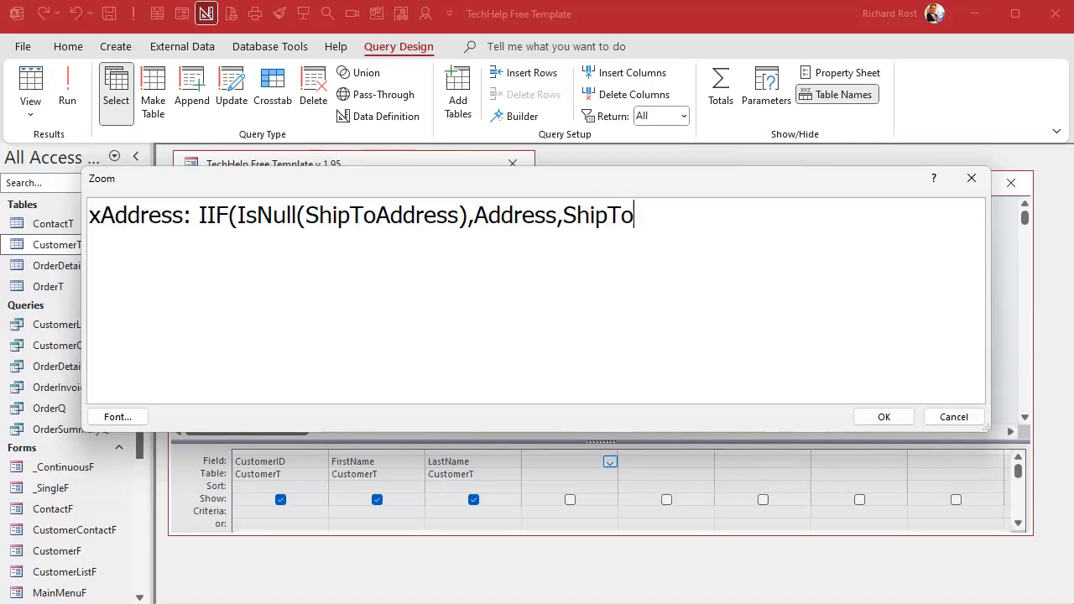
type(")")
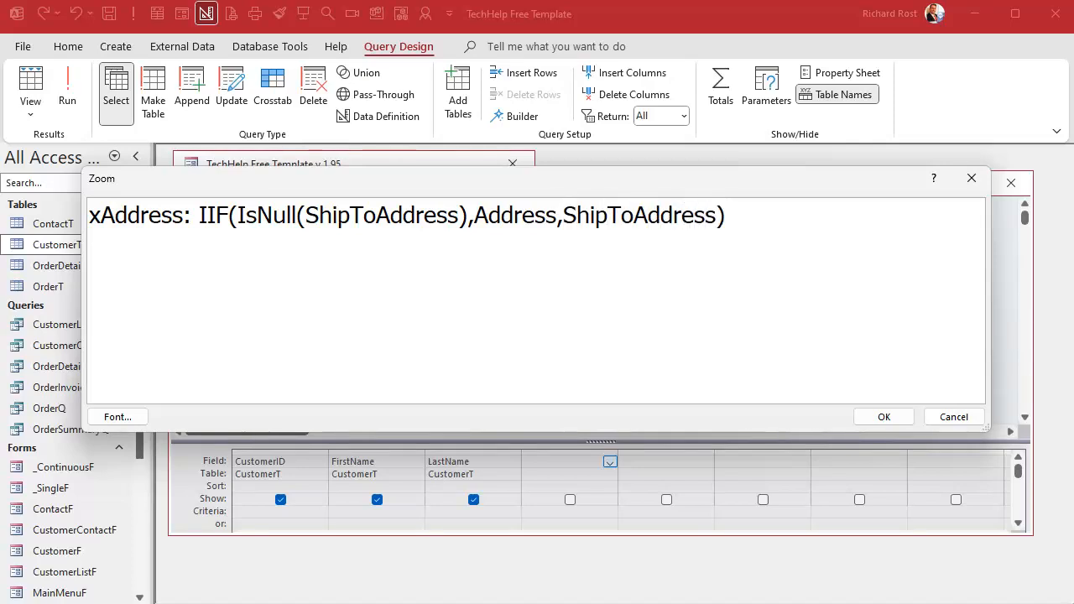
double_click(361, 211)
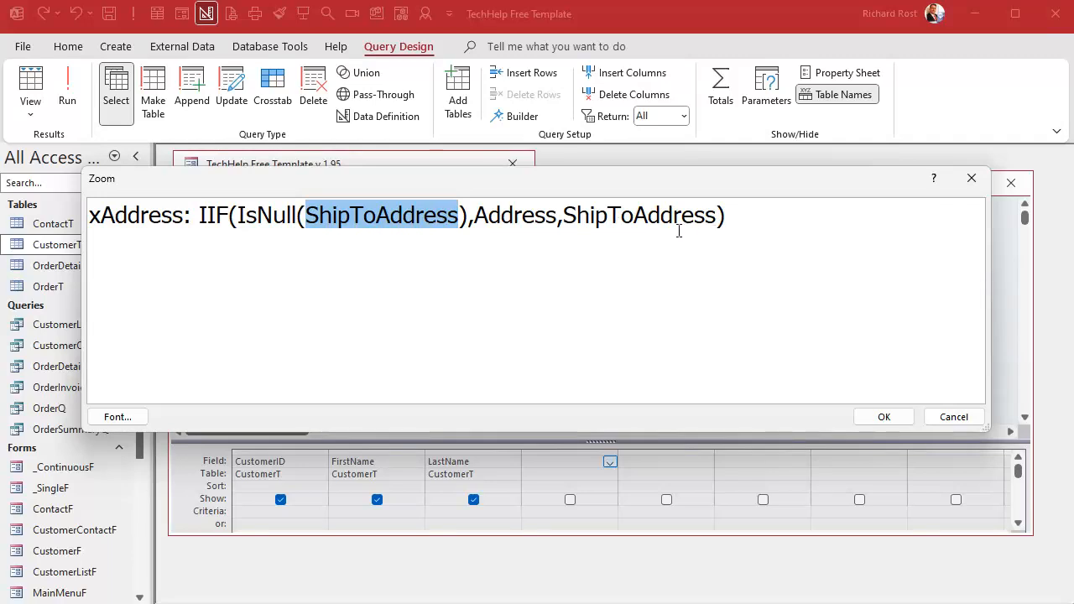
left_click_drag(725, 215, 72, 215)
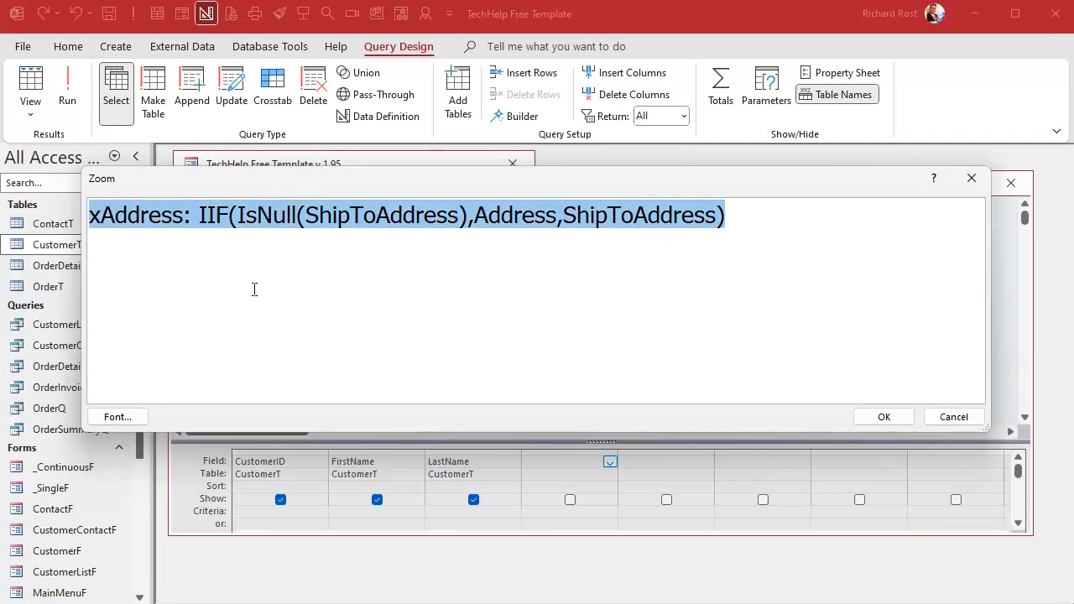
left_click(884, 416)
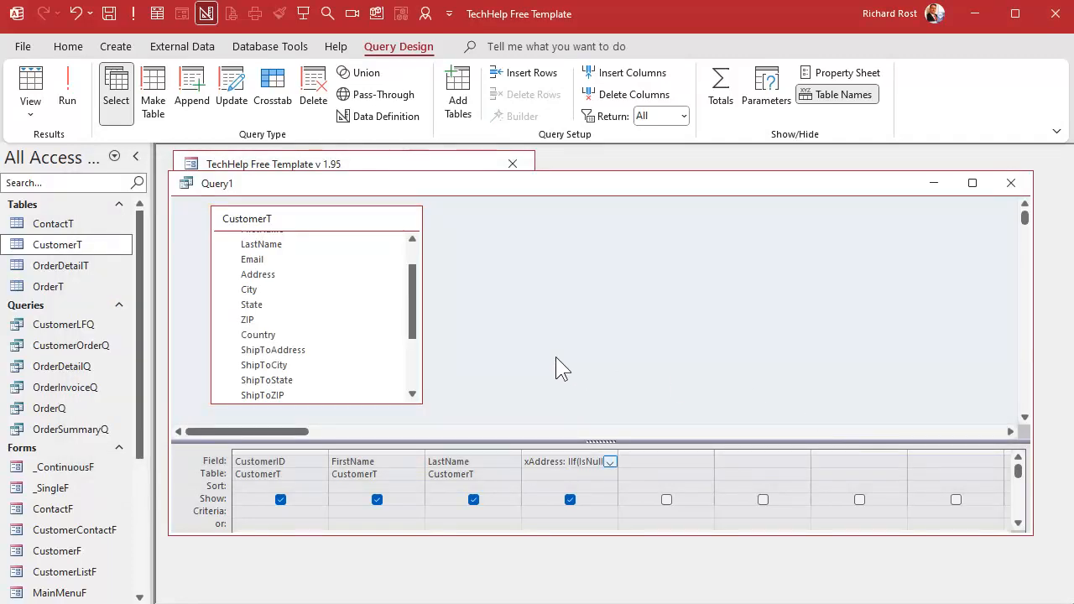
Save the query as ShippingLabelQ and close it.
key("ctrl+s")
type("S")
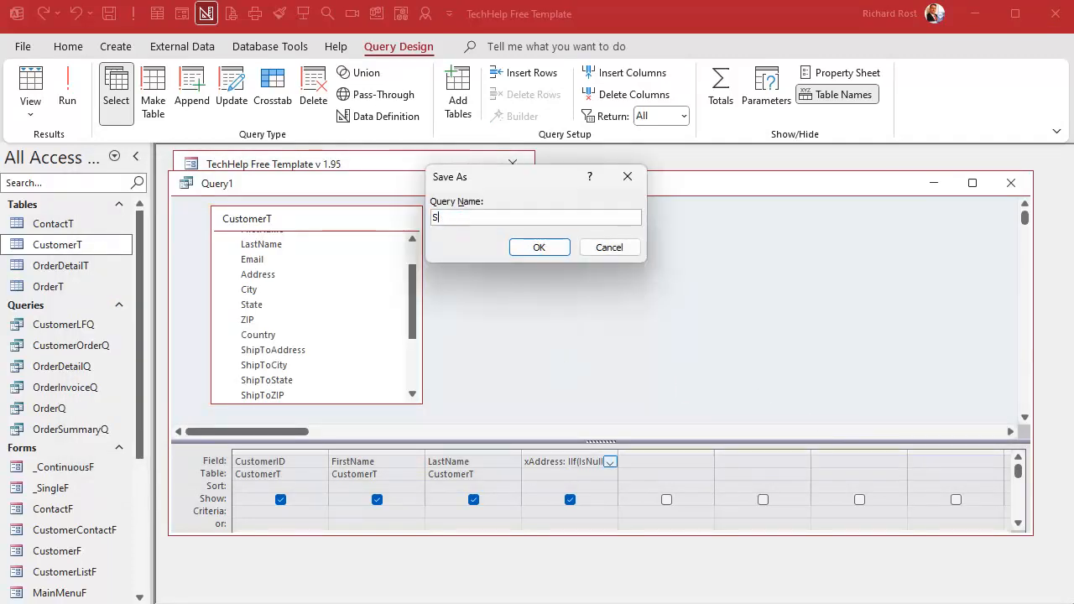
type("hippingLabelQ")
key("Return")
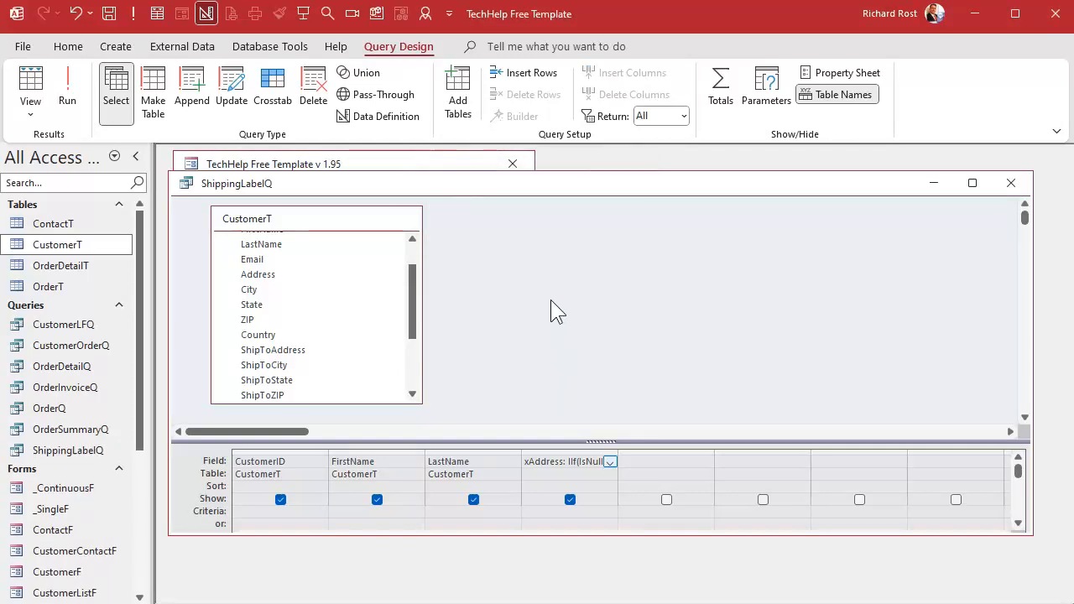
left_click(1009, 185)
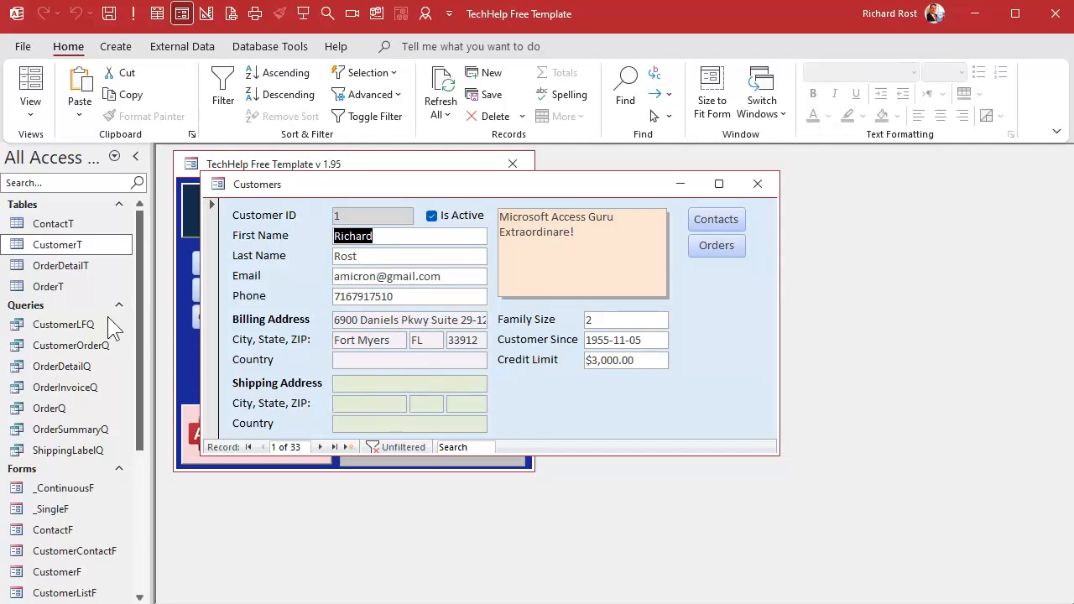
Open ShippingLabelQ as a datasheet and fit the xAddress column width to its contents.
left_click(71, 455)
double_click(71, 451)
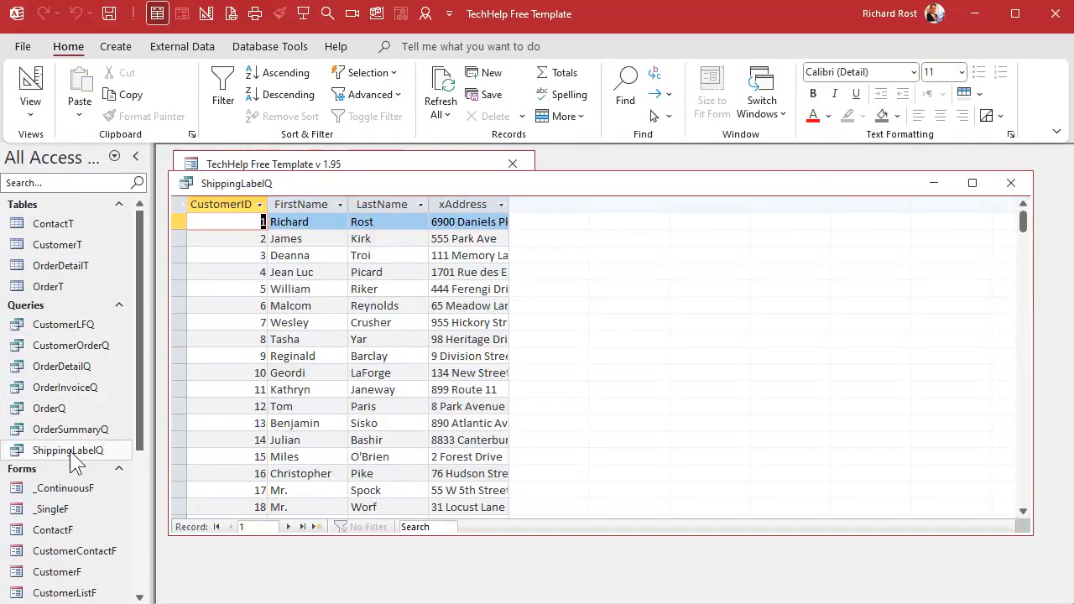
double_click(510, 207)
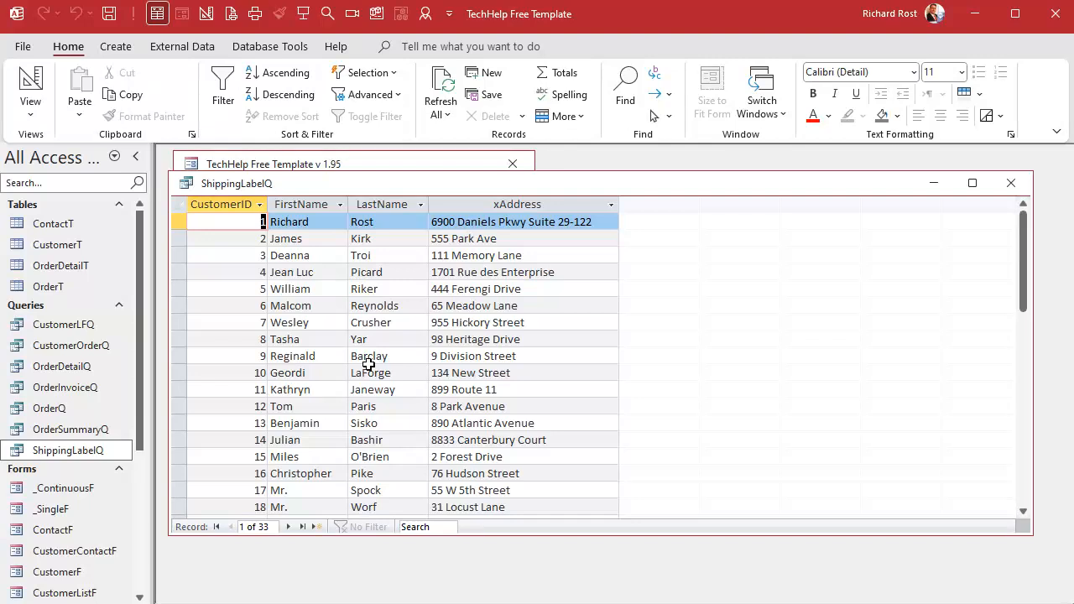
In the design of ShippingLabelQ, set the CustomerID criteria to =Forms!CustomerF!CustomerID.
right_click(430, 188)
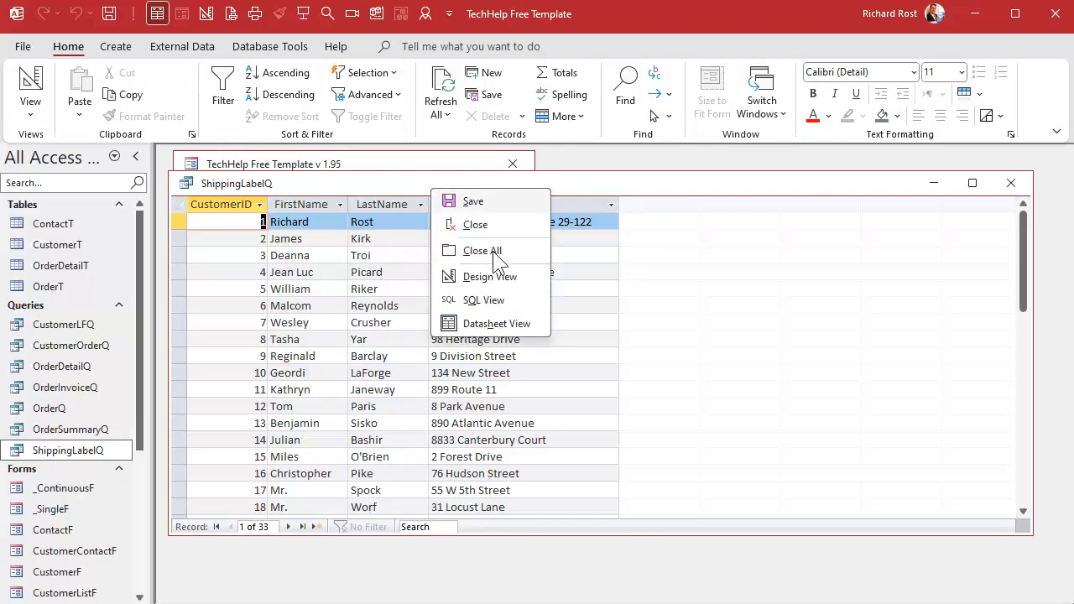
left_click(469, 274)
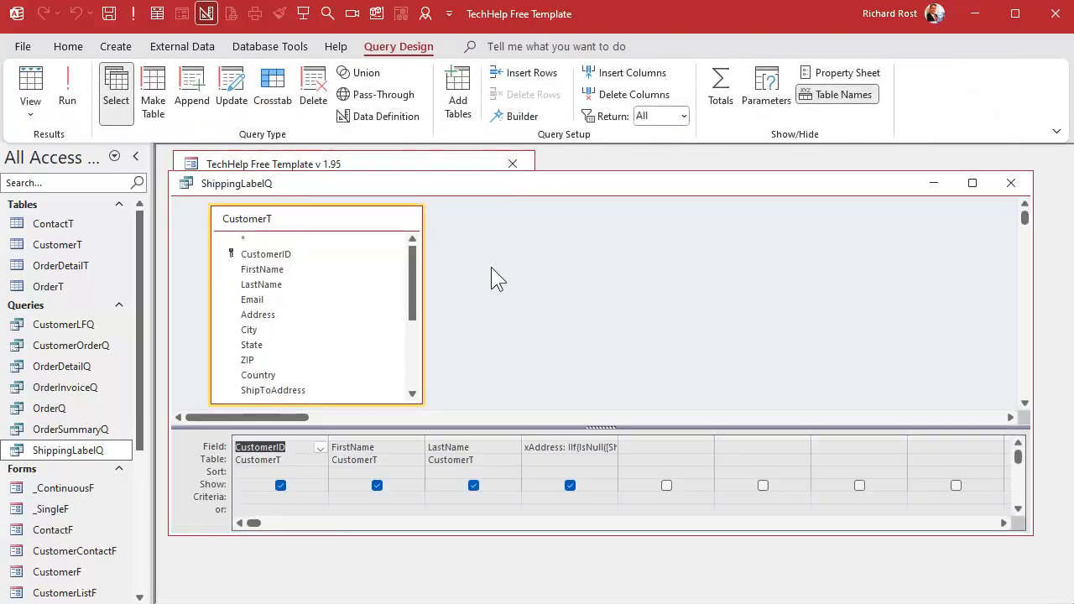
left_click(272, 496)
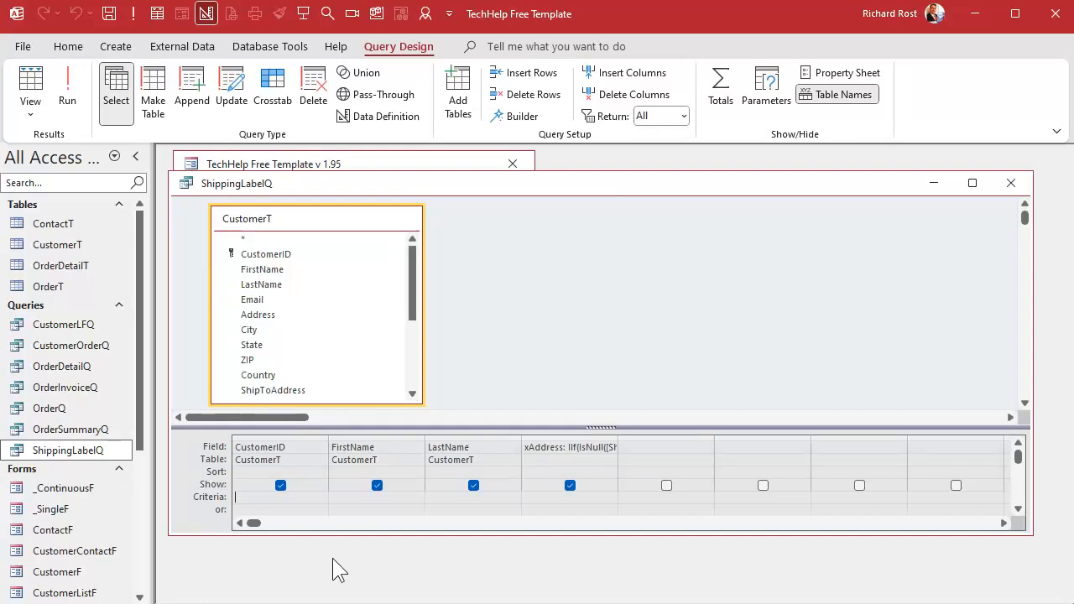
key("shift+F2")
type("=")
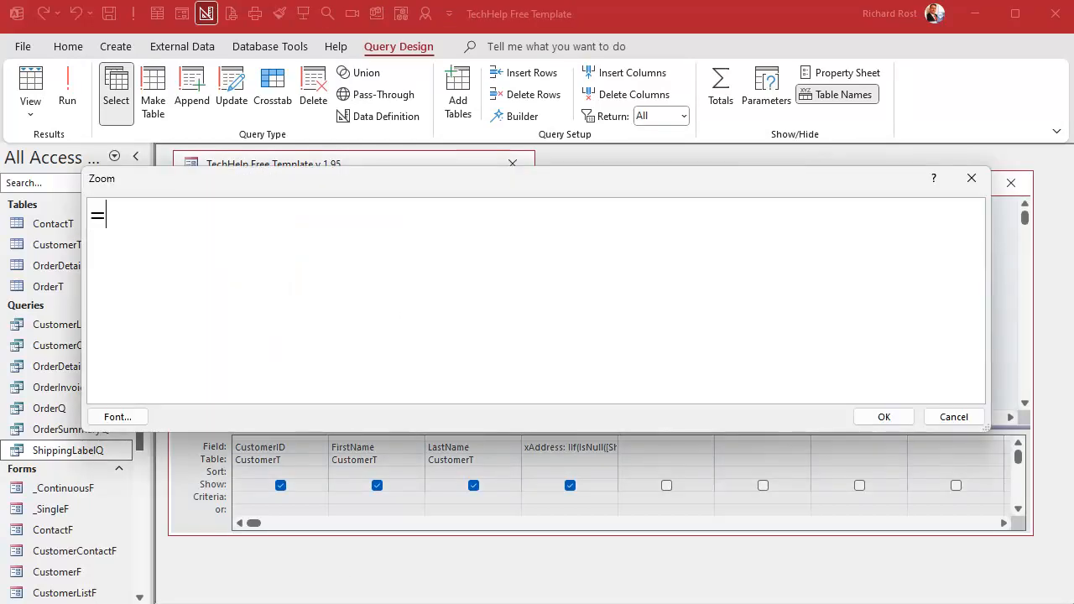
type("Forms!Custome")
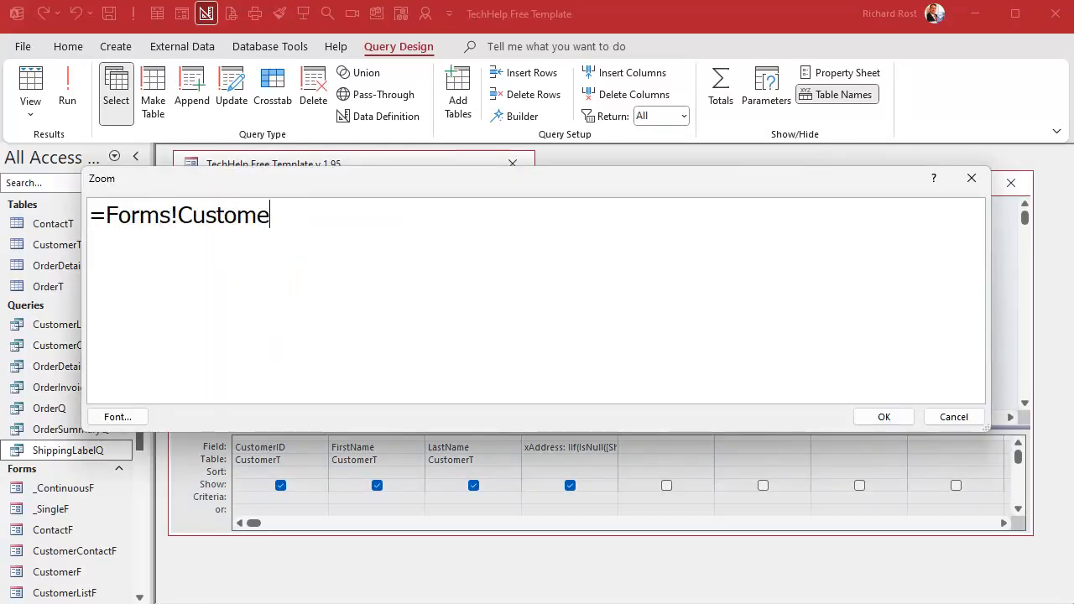
type("rF!CustomerID")
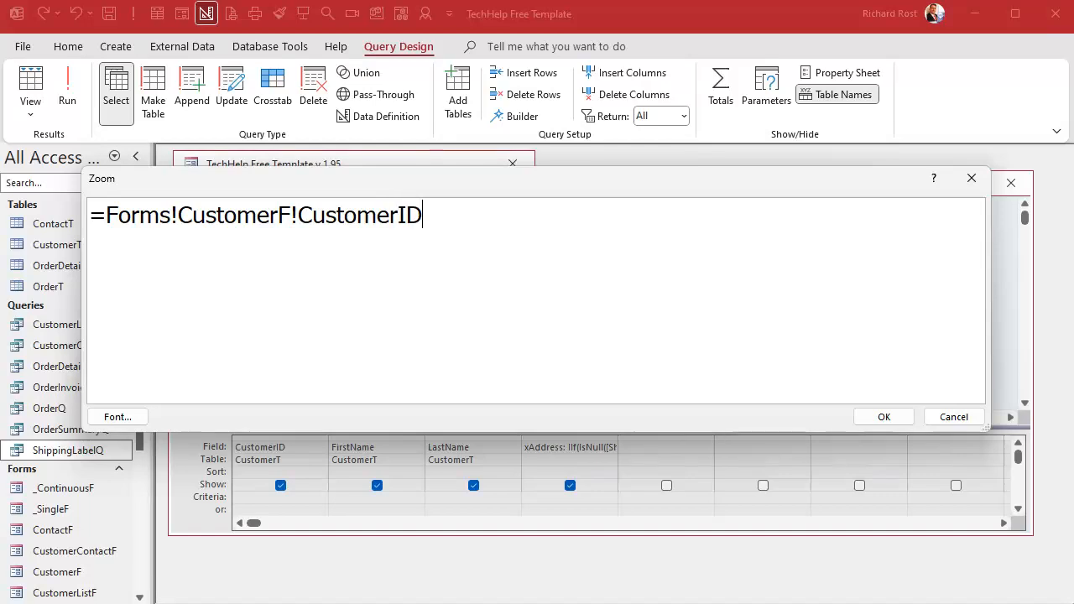
left_click(885, 417)
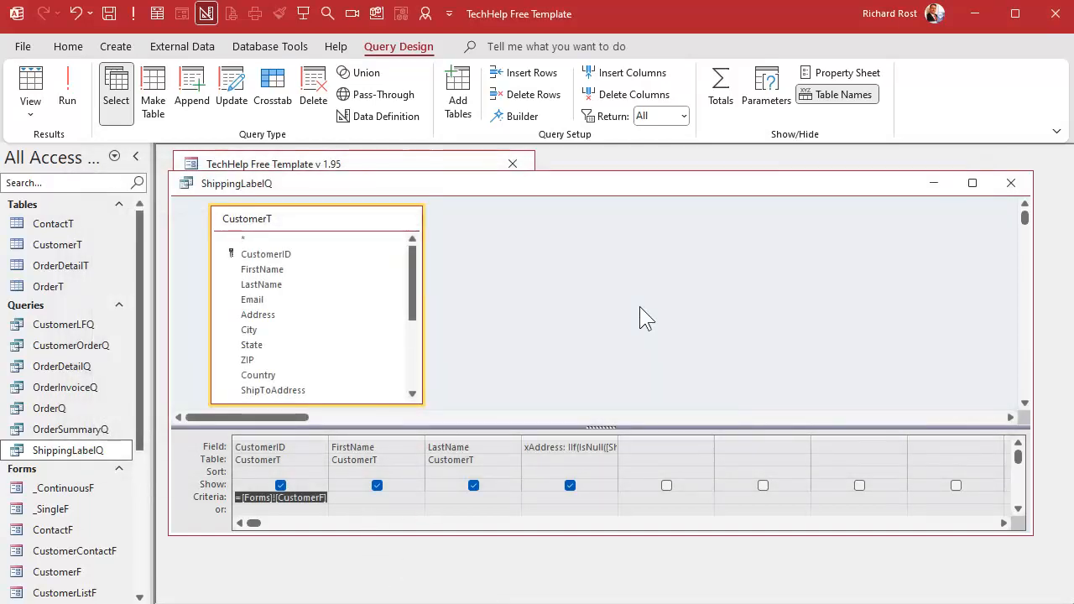
Run ShippingLabelQ to check the filtered record, and close it with its design changes saved.
left_click(71, 92)
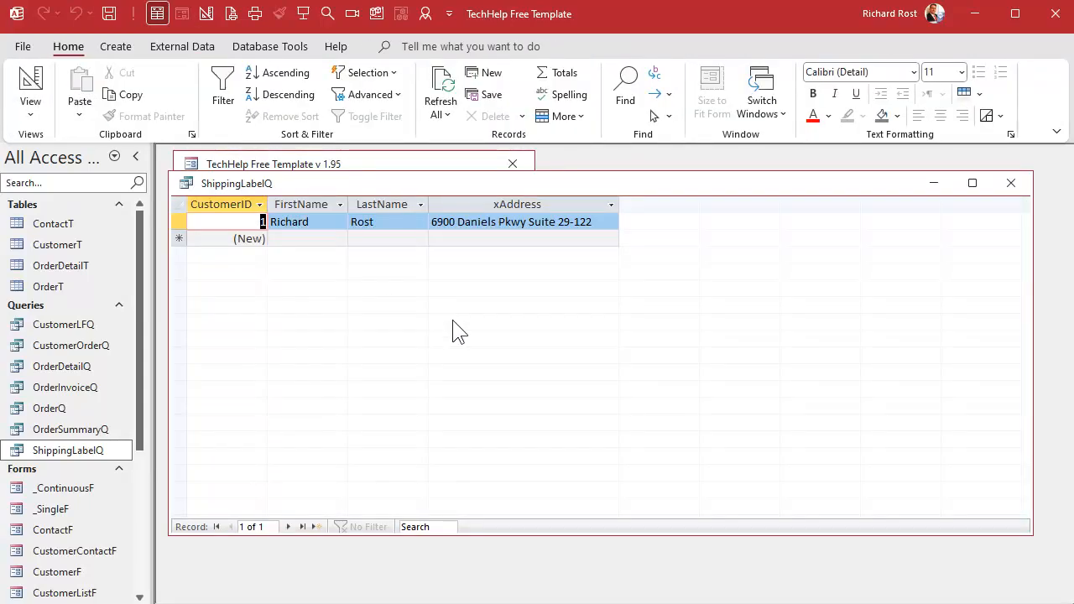
left_click(1011, 183)
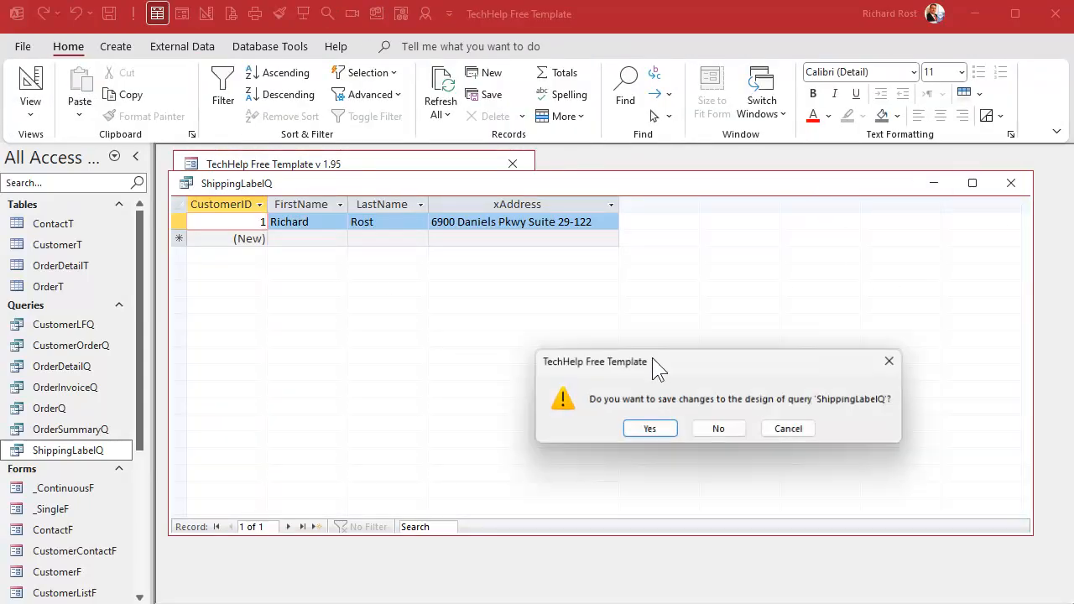
left_click(650, 428)
Fill in the shipping street address, city, state and ZIP code for the current customer in the Customers form.
left_click(385, 385)
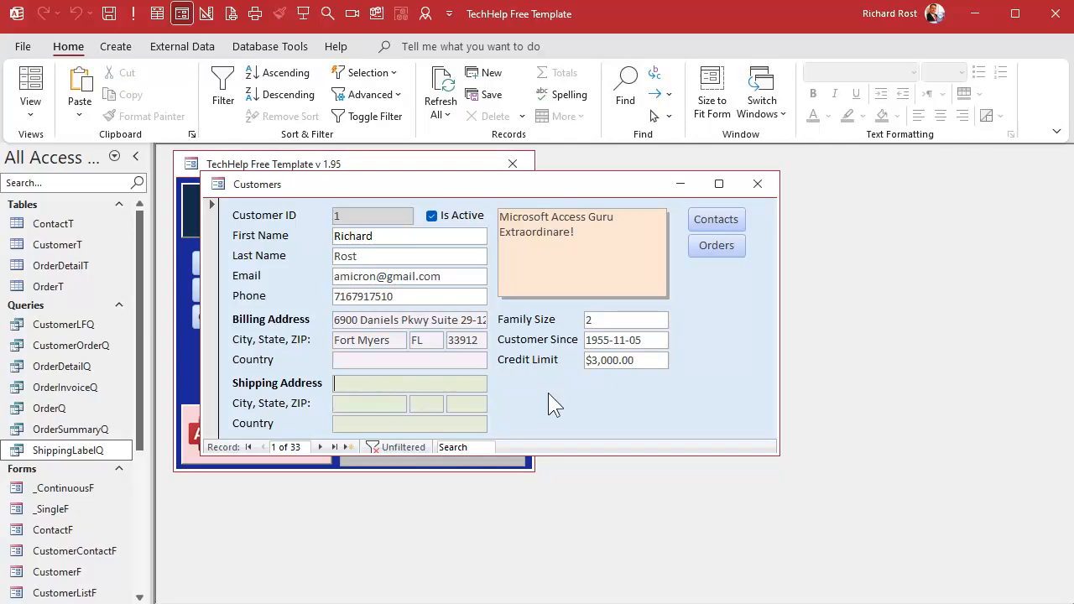
type("101 Main St")
key("Tab")
type("Buffalo")
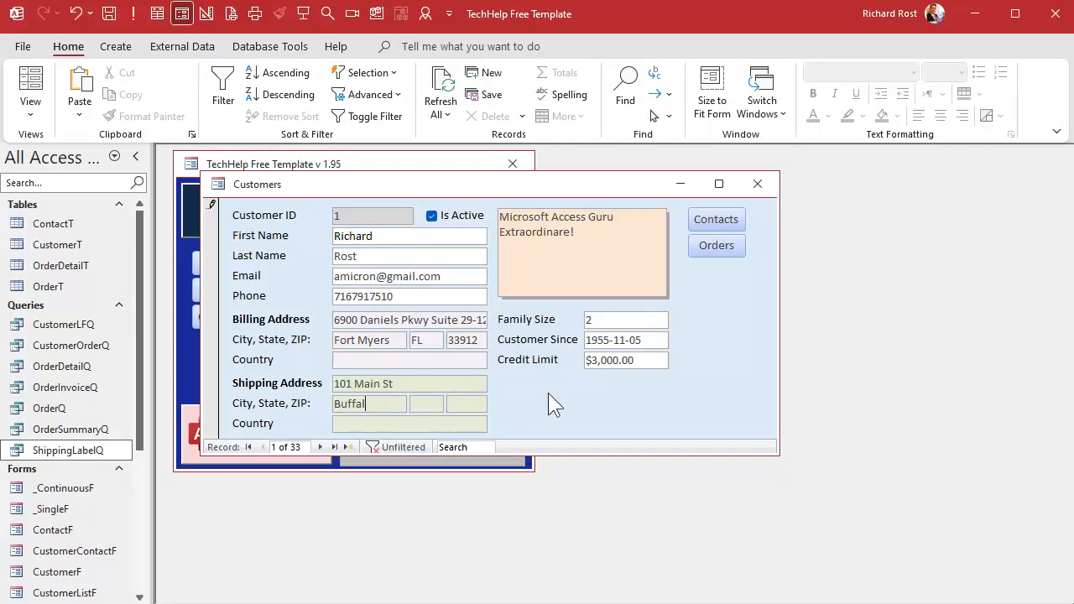
key("Tab")
type("NY")
key("Tab")
type("144")
key("BackSpace")
type("222")
key("Tab")
Reopen ShippingLabelQ to check which address it returns for the current customer.
double_click(69, 446)
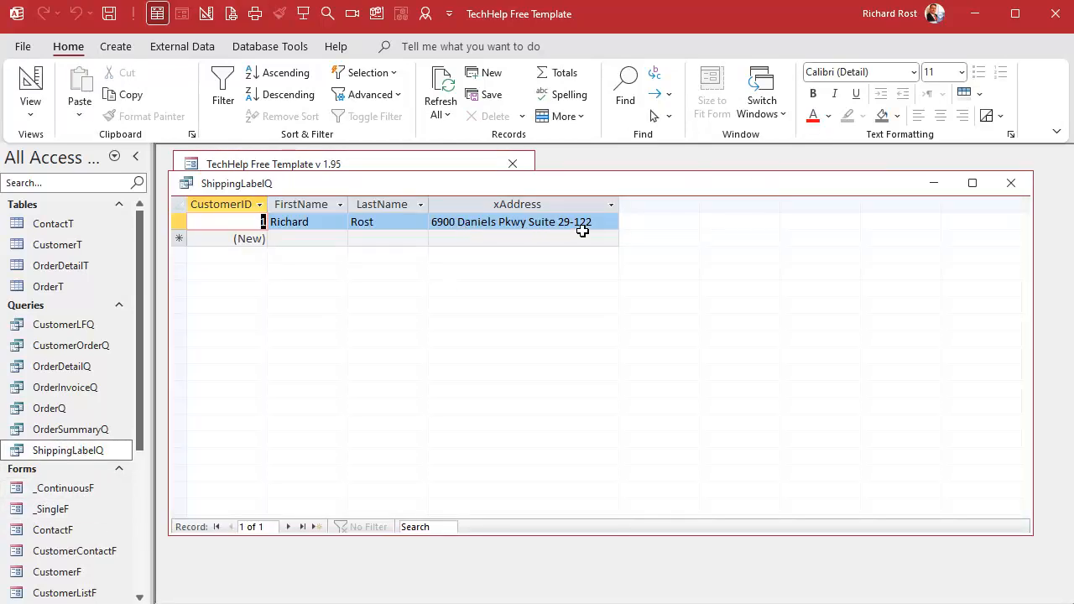
Commit the customer's shipping address by moving off the record and back, and rerun ShippingLabelQ to check the returned address.
left_click(1015, 181)
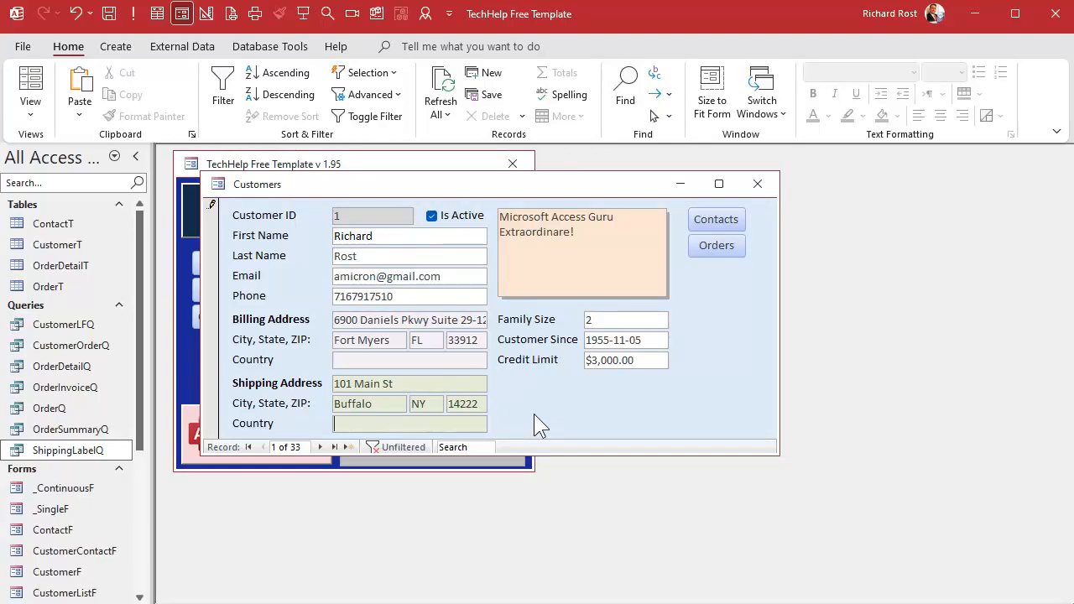
left_click(318, 446)
left_click(263, 447)
double_click(57, 454)
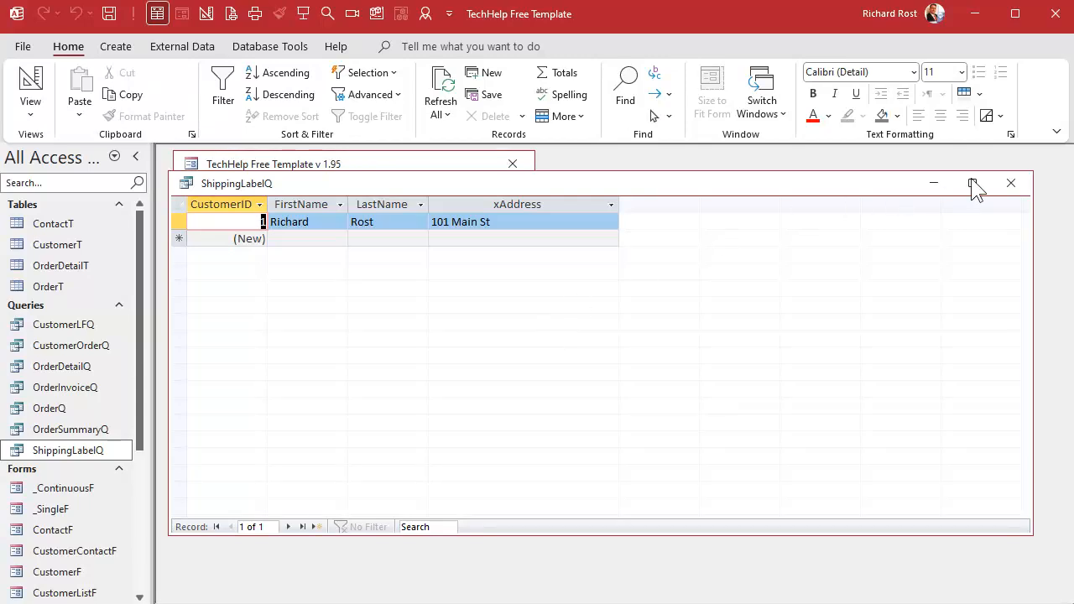
left_click(1011, 183)
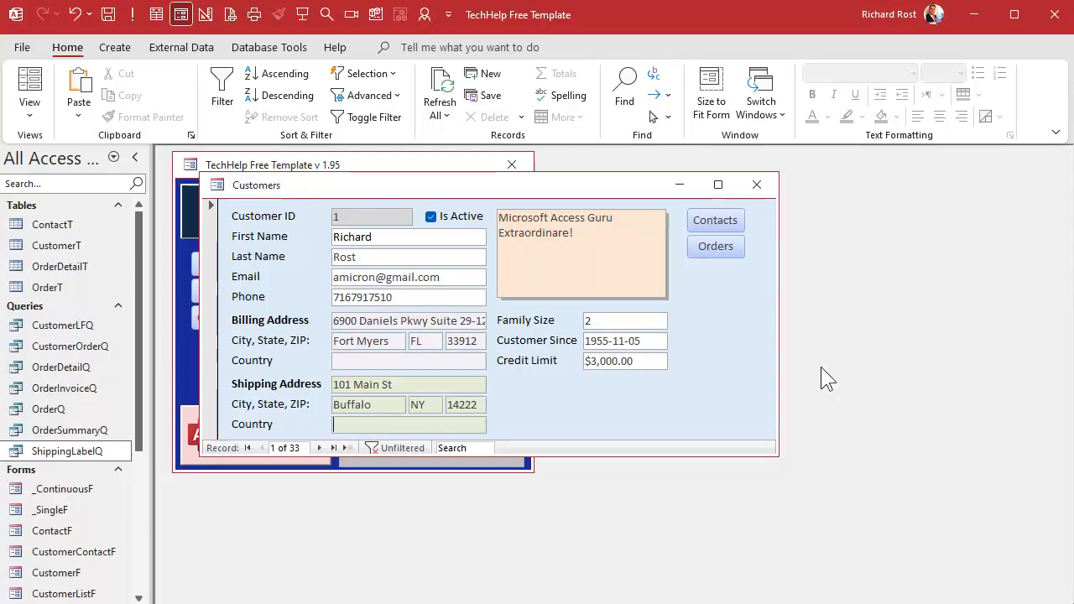
Open ShippingLabelQ in Design View and copy the entire xAddress expression.
right_click(89, 452)
left_click(132, 484)
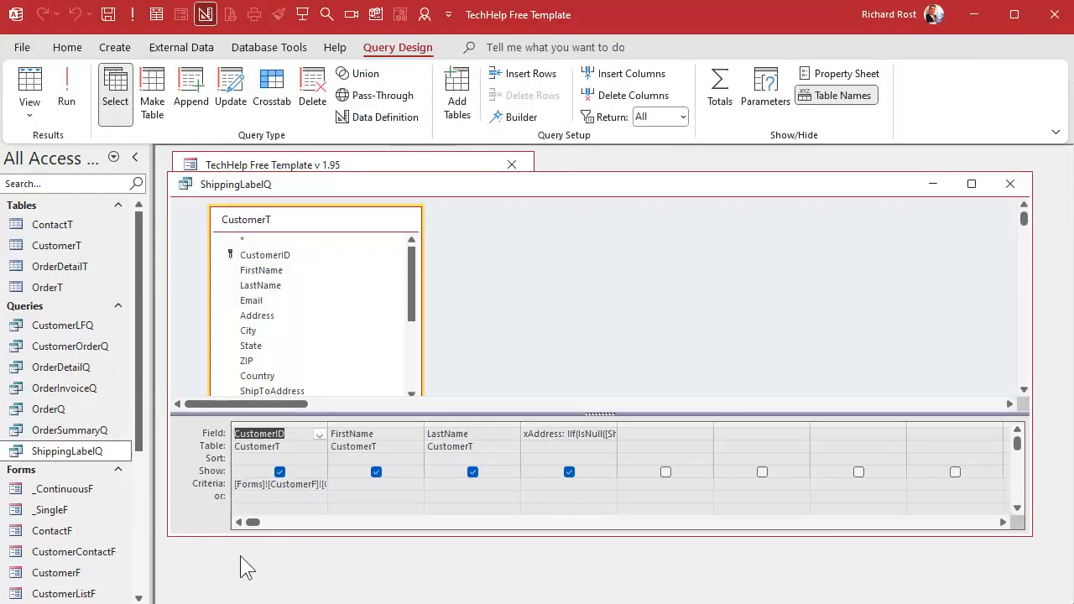
left_click_drag(524, 433, 843, 437)
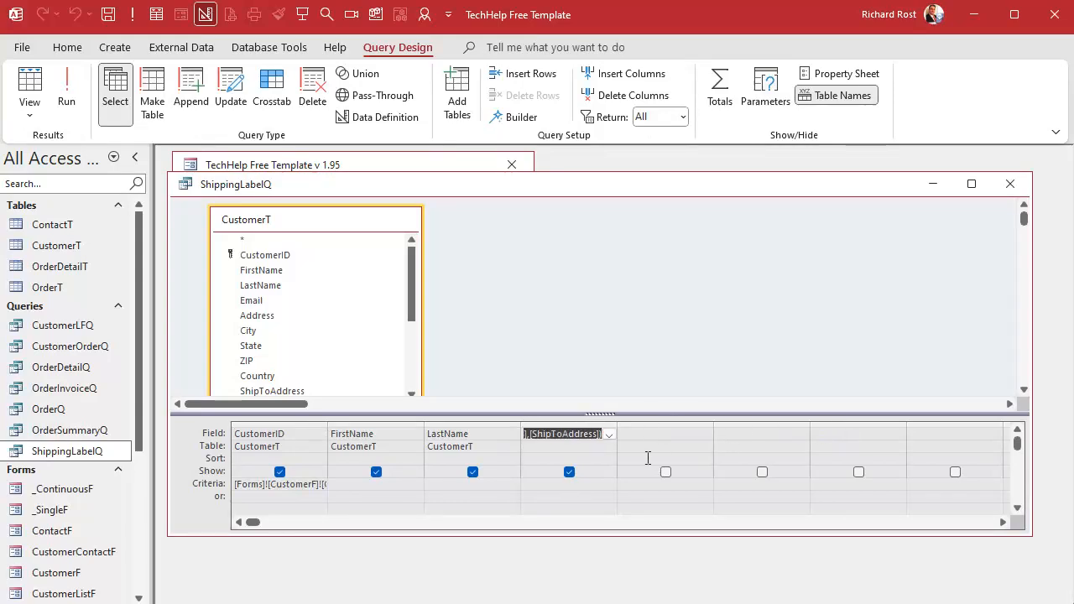
key("shift+F2")
left_click_drag(828, 232, 38, 235)
key("ctrl+c")
left_click(952, 417)
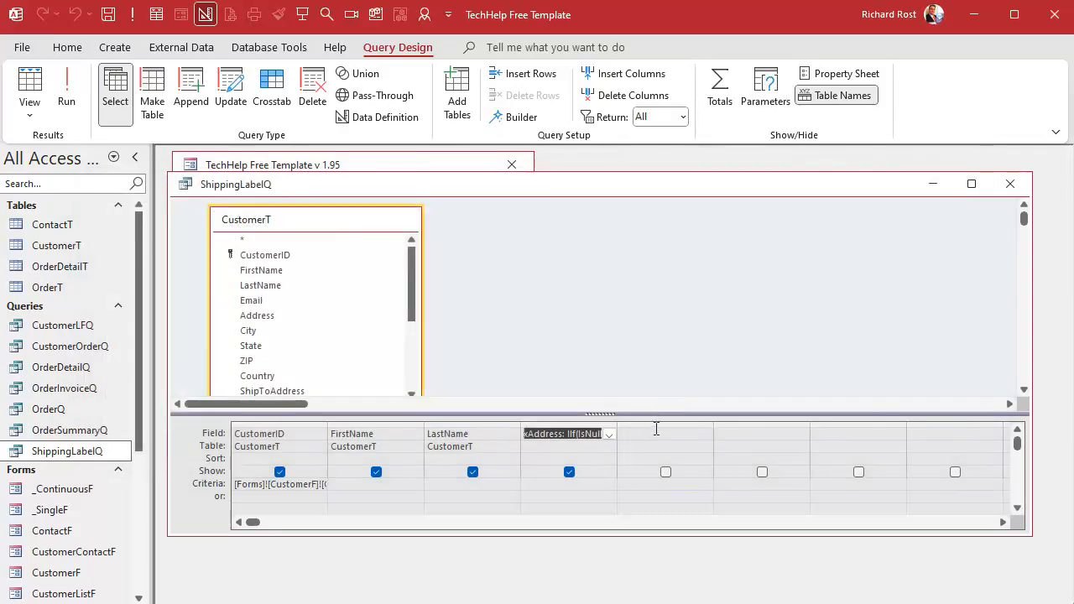
Add a calculated column adapted from the copied expression: xCity: IIf(IsNull([ShipToAddress]),[City],[ShipToCity]).
left_click(655, 431)
key("shift+F2")
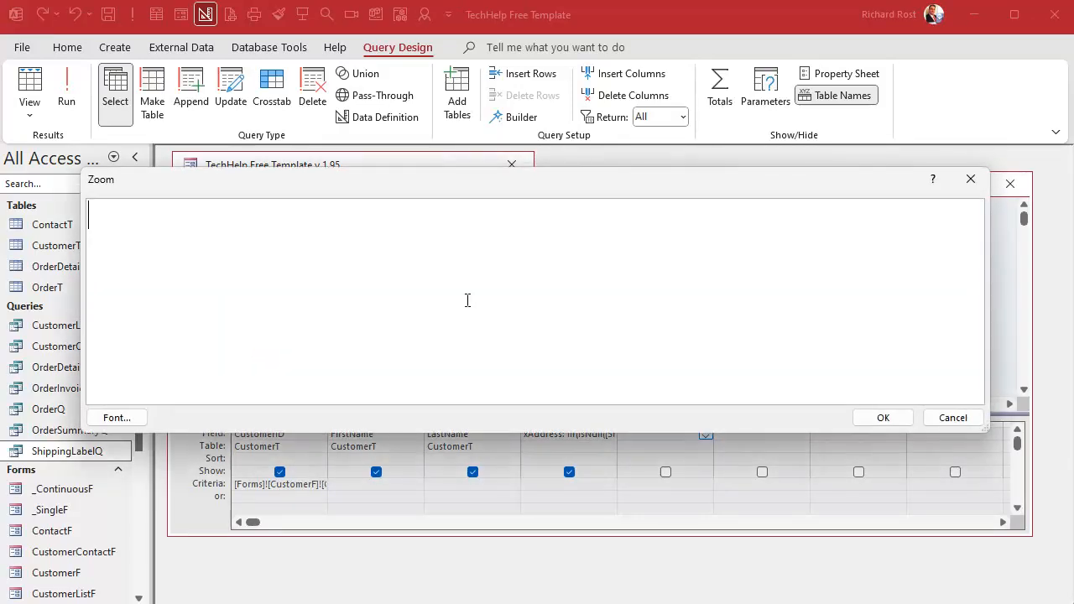
key("ctrl+v")
left_click_drag(99, 216, 185, 217)
type("City")
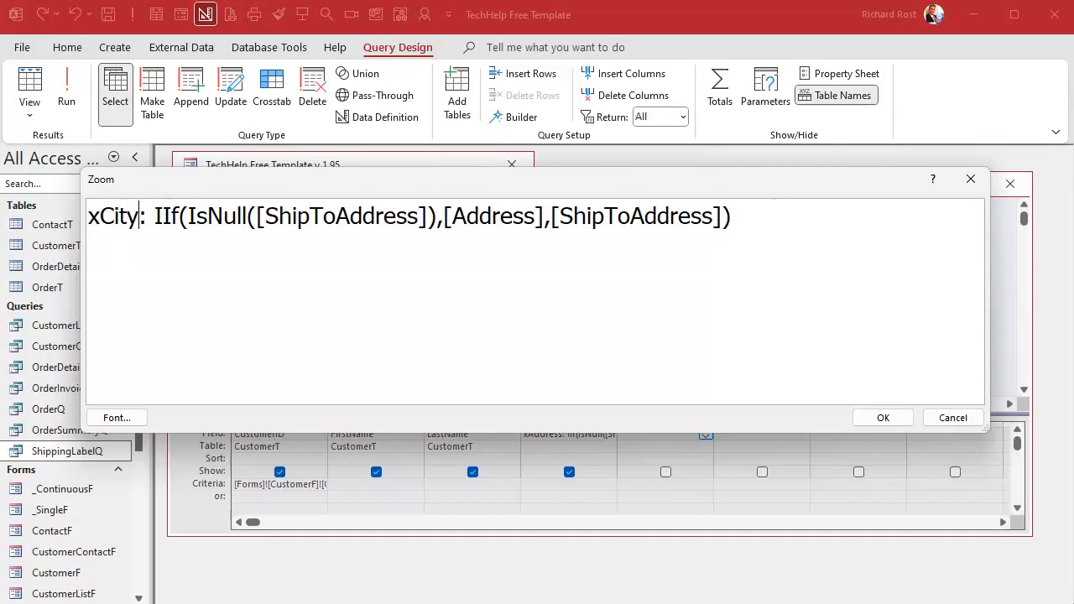
double_click(365, 218)
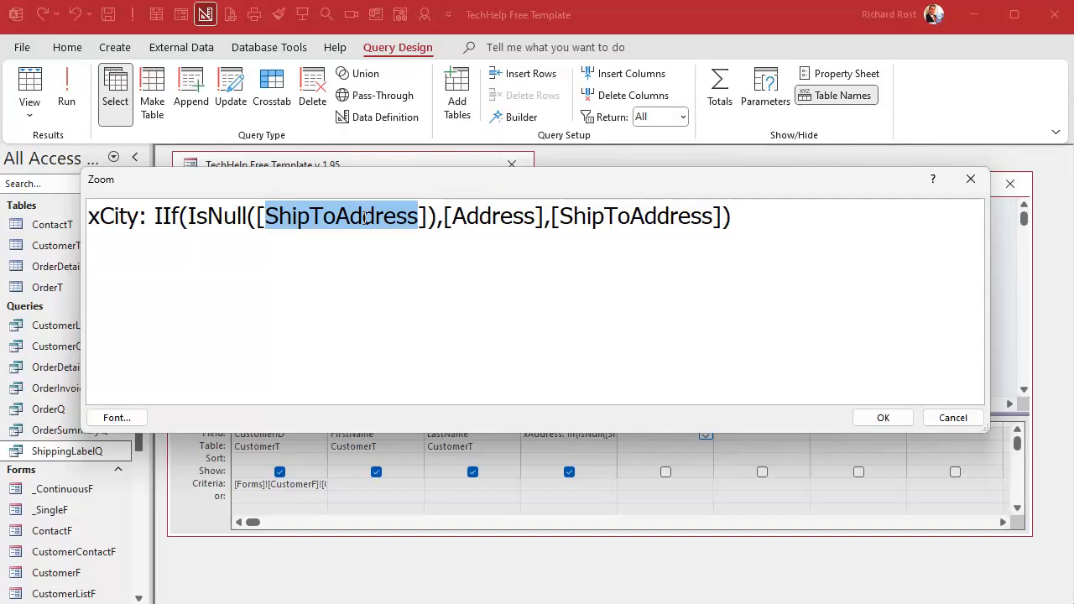
double_click(500, 225)
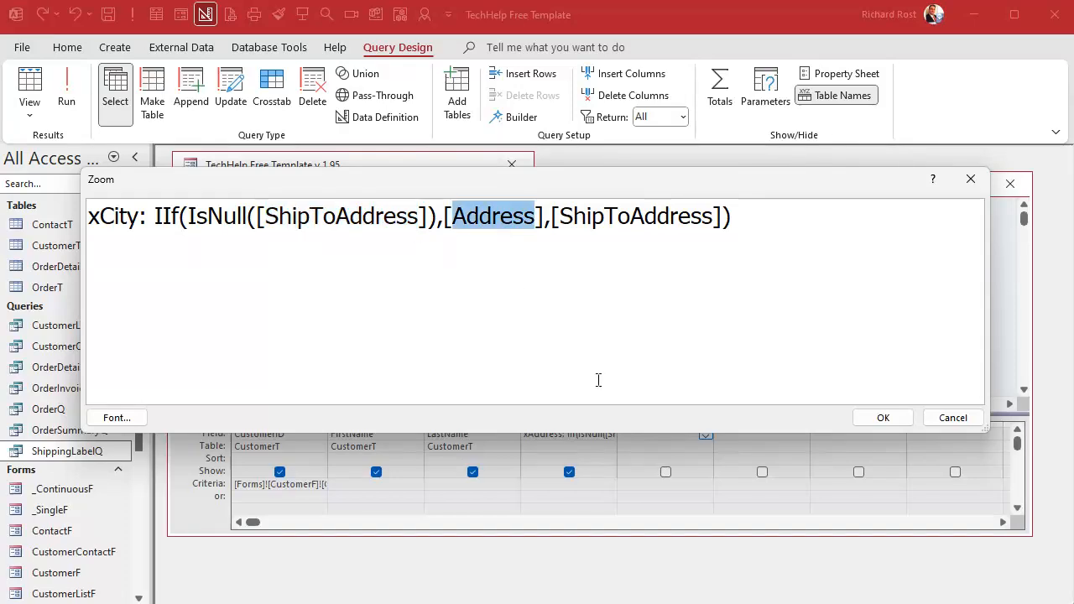
type("City")
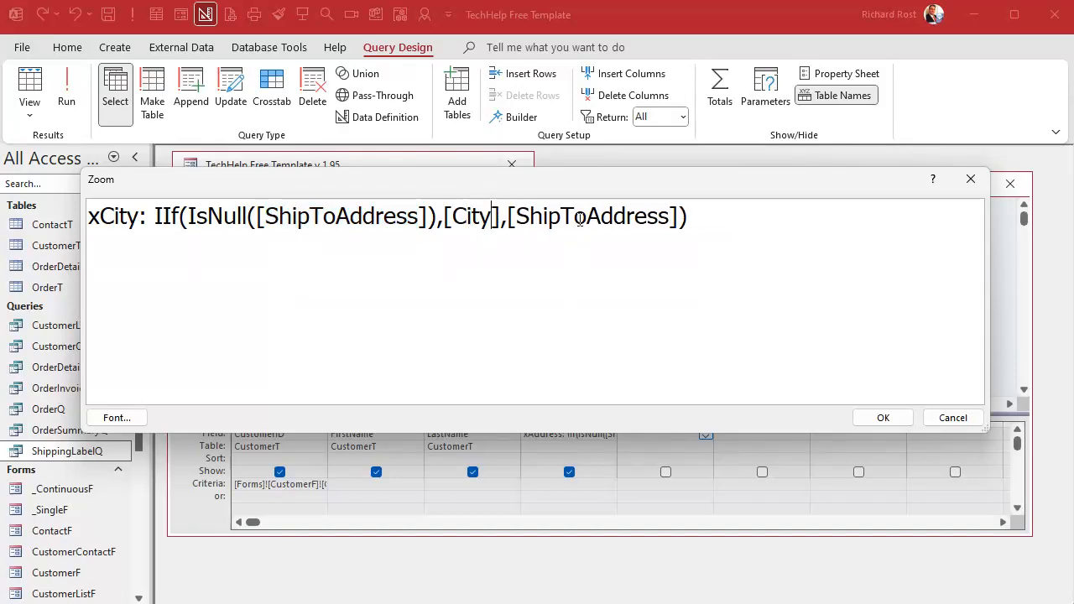
left_click_drag(586, 218, 668, 218)
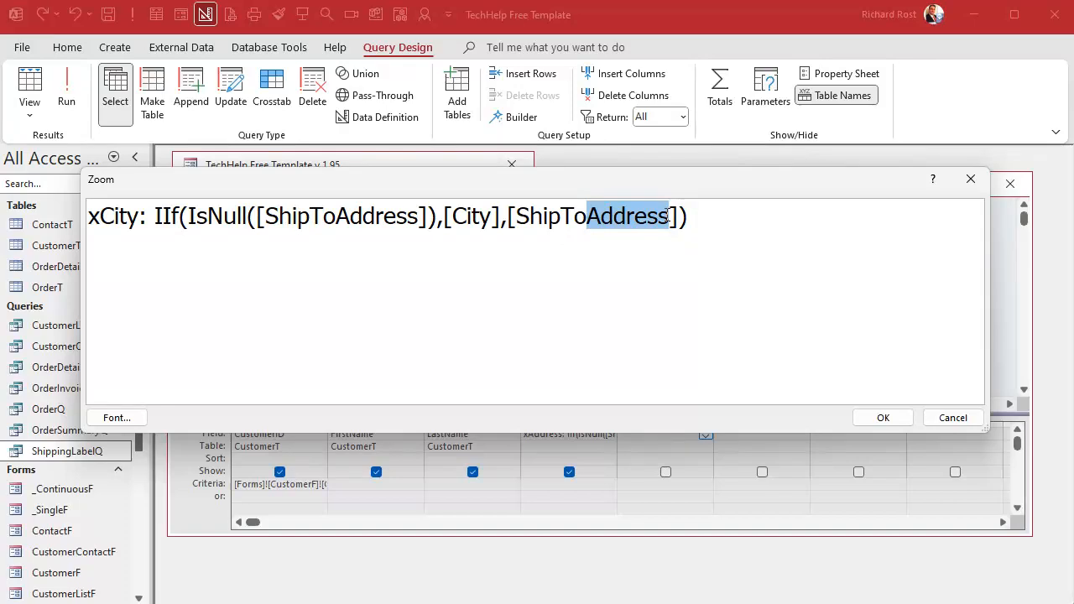
type("City")
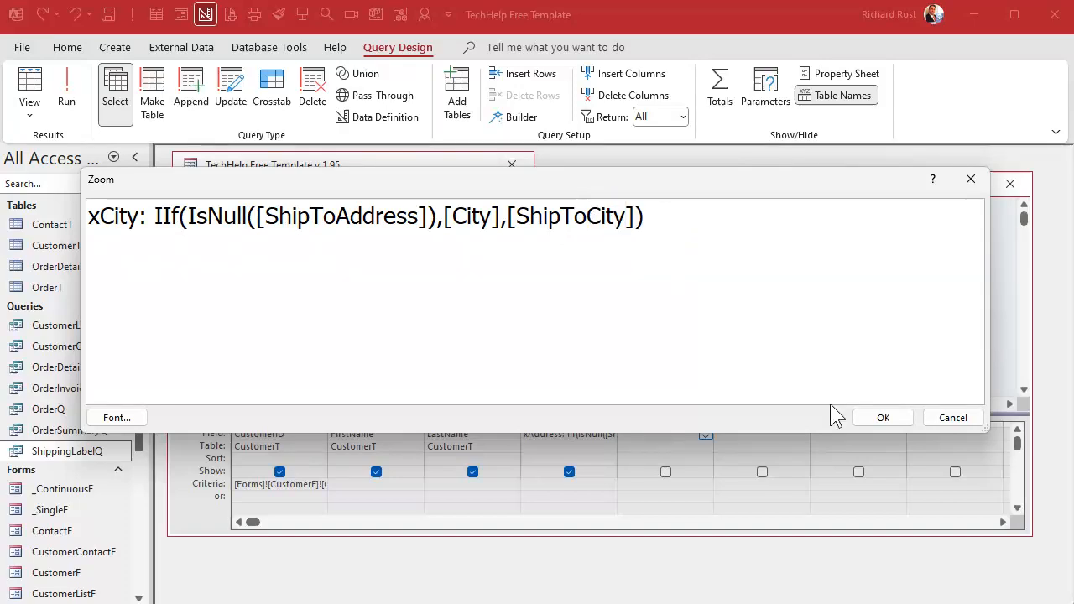
left_click(883, 417)
In the next empty query column, add the calculated field xState: IIf(IsNull([ShipToAddress]),[State],[ShipToState]).
left_click(766, 433)
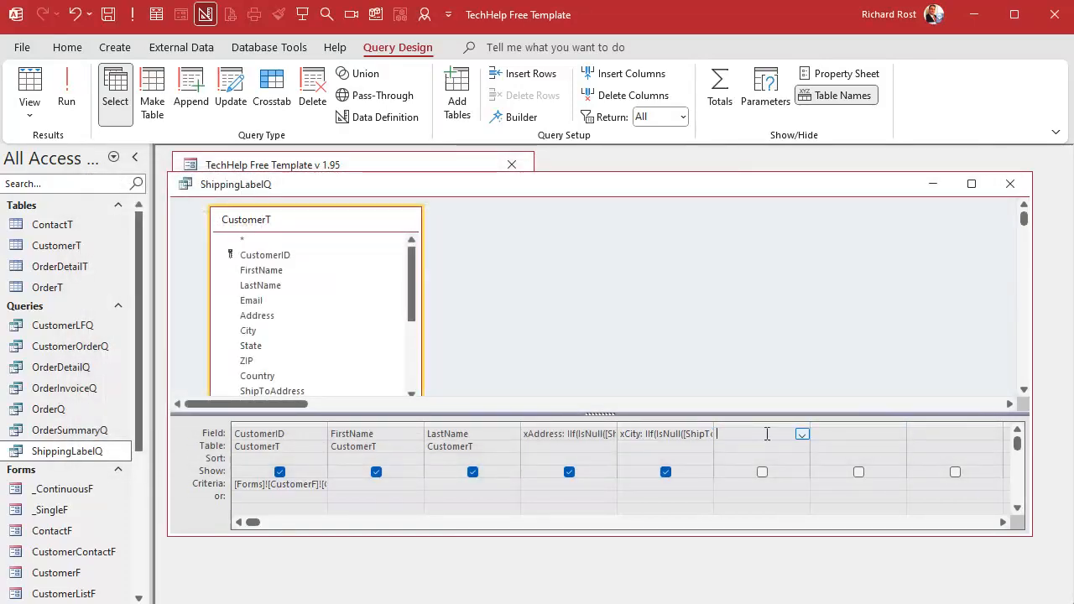
key("shift+F2")
key("ctrl+v")
left_click_drag(99, 216, 186, 216)
type("Sat")
key("BackSpace")
key("BackSpace")
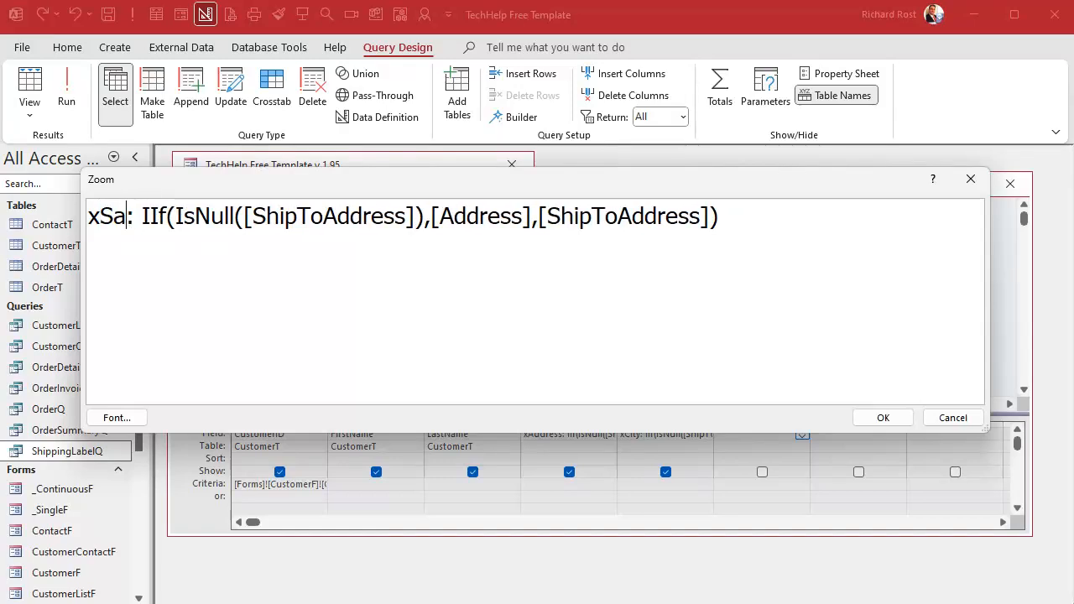
type("tate")
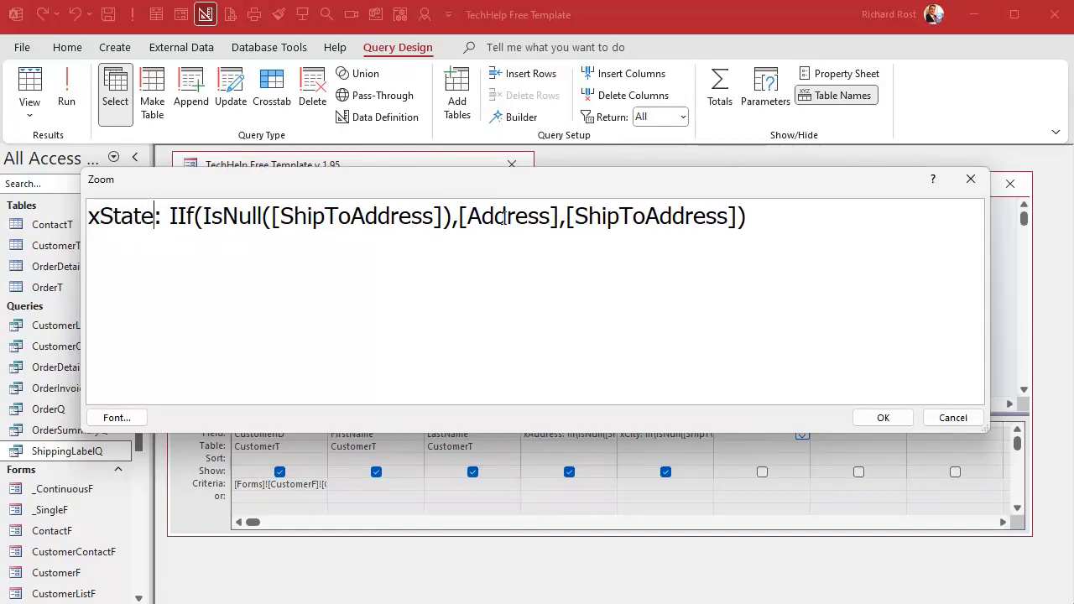
double_click(504, 217)
type("State")
left_click_drag(618, 217, 699, 217)
type("State")
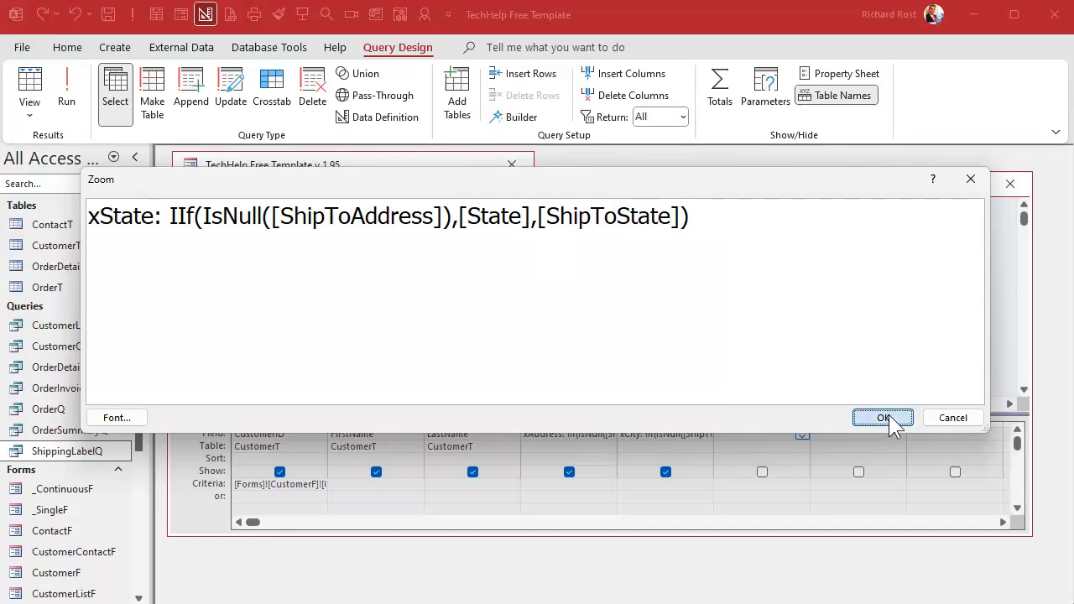
left_click(882, 417)
In the column after xState, add the calculated field xZIP: IIf(IsNull([ShipToAddress]),[ZIP],[ShipToZIP]).
left_click(849, 434)
key("shift+F2")
key("ctrl+v")
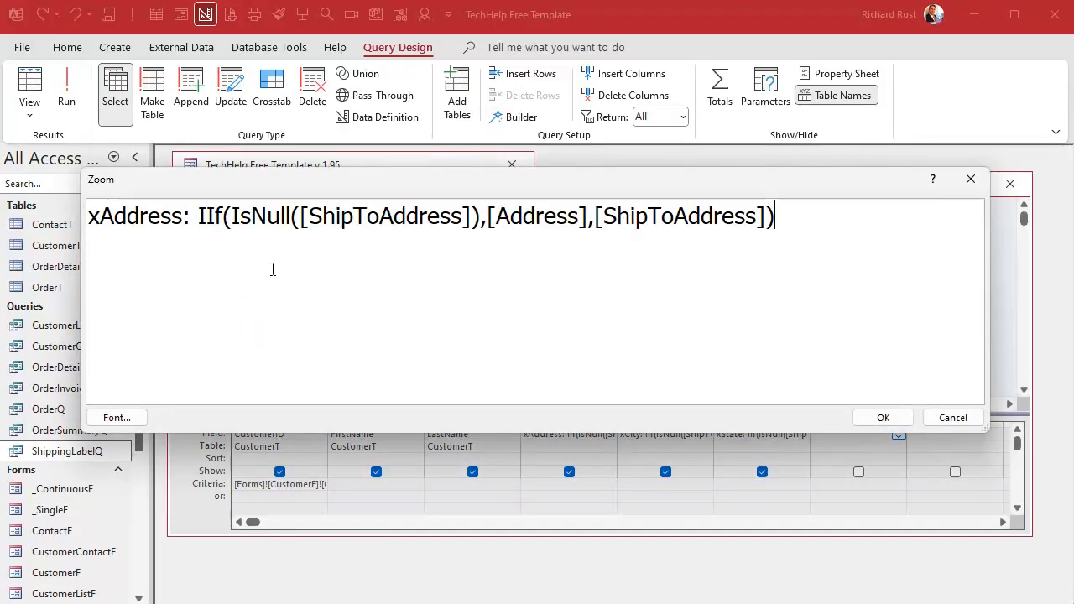
left_click_drag(102, 215, 190, 212)
type("ZIP")
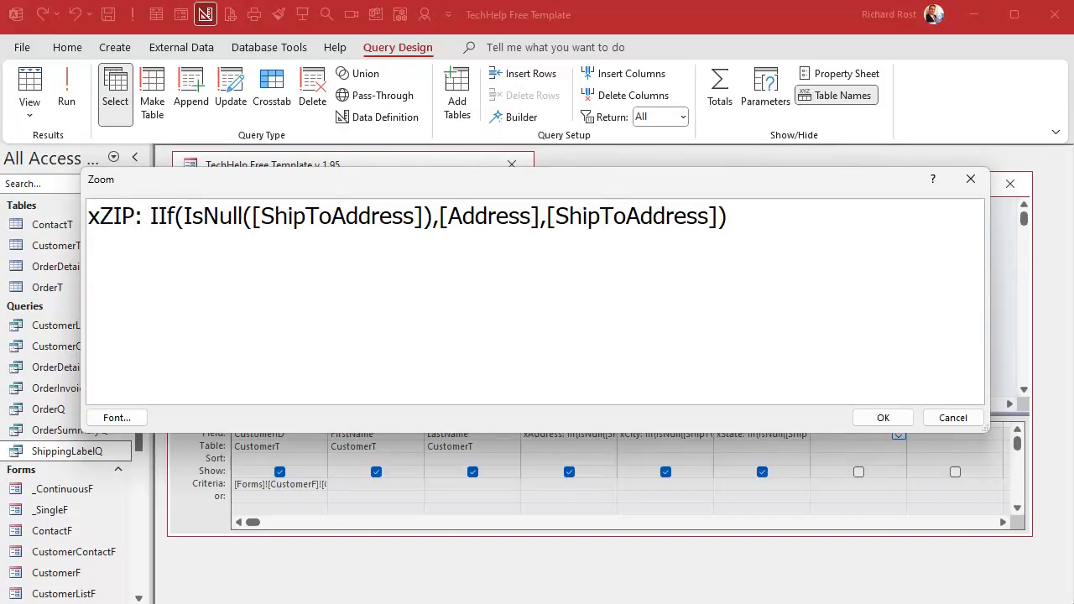
left_click(497, 215)
double_click(500, 216)
type("ZIP")
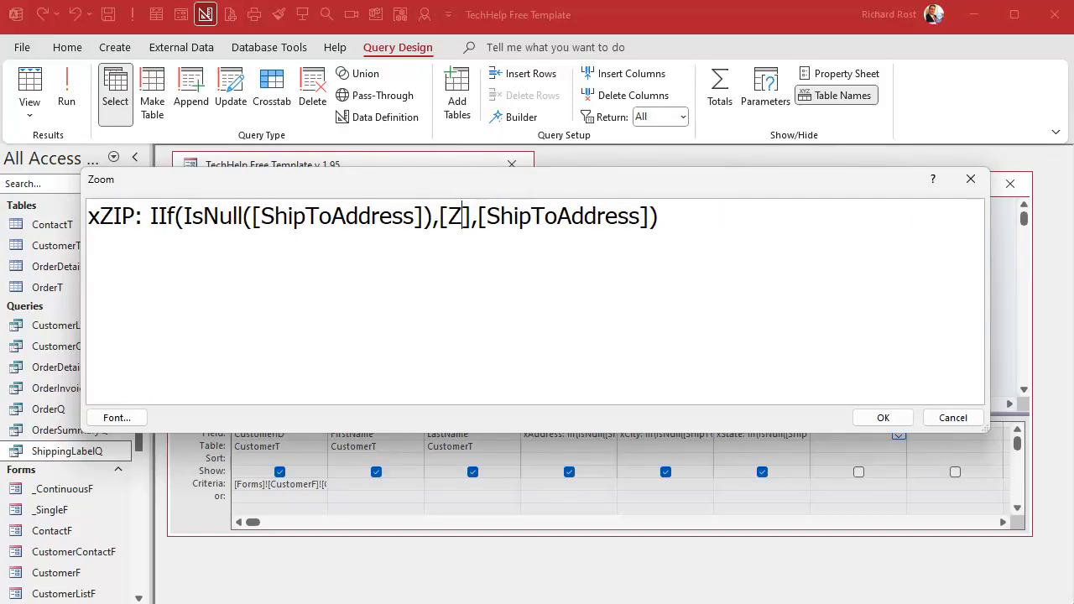
left_click_drag(577, 215, 663, 216)
type("ZIP")
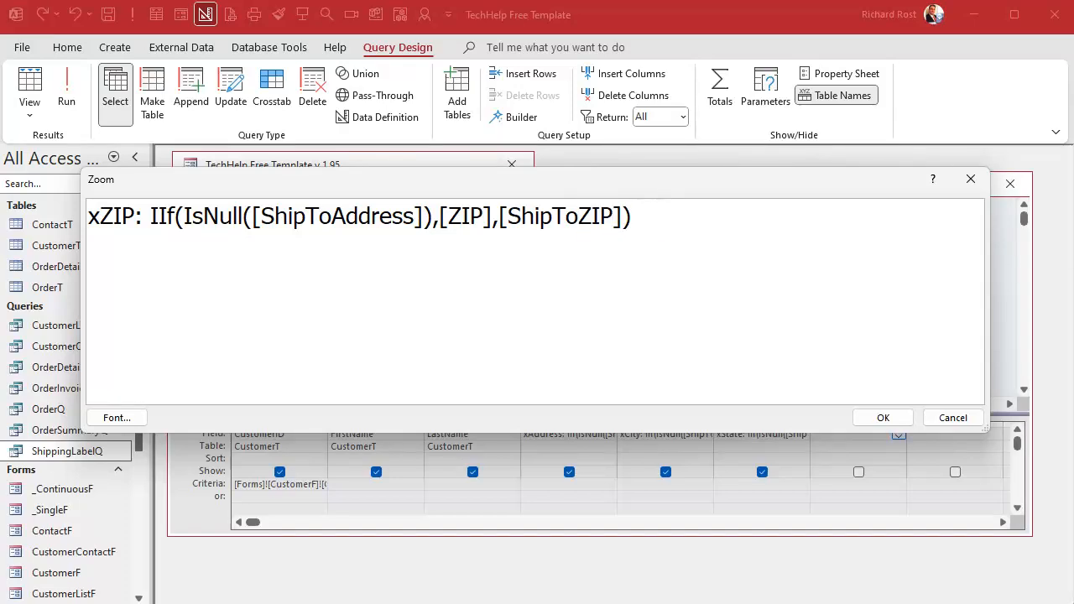
left_click(899, 423)
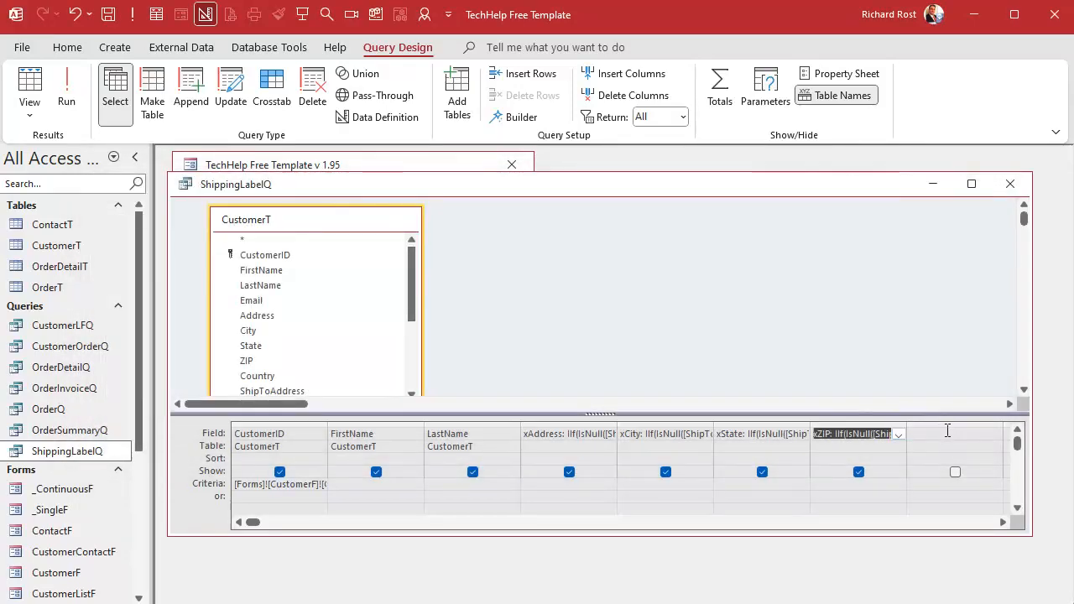
In the column after xZIP, add the calculated field xCountry: IIf(IsNull([ShipToAddress]),[Country],[ShipToCountry]).
left_click(947, 431)
key("shift+F2")
key("ctrl+v")
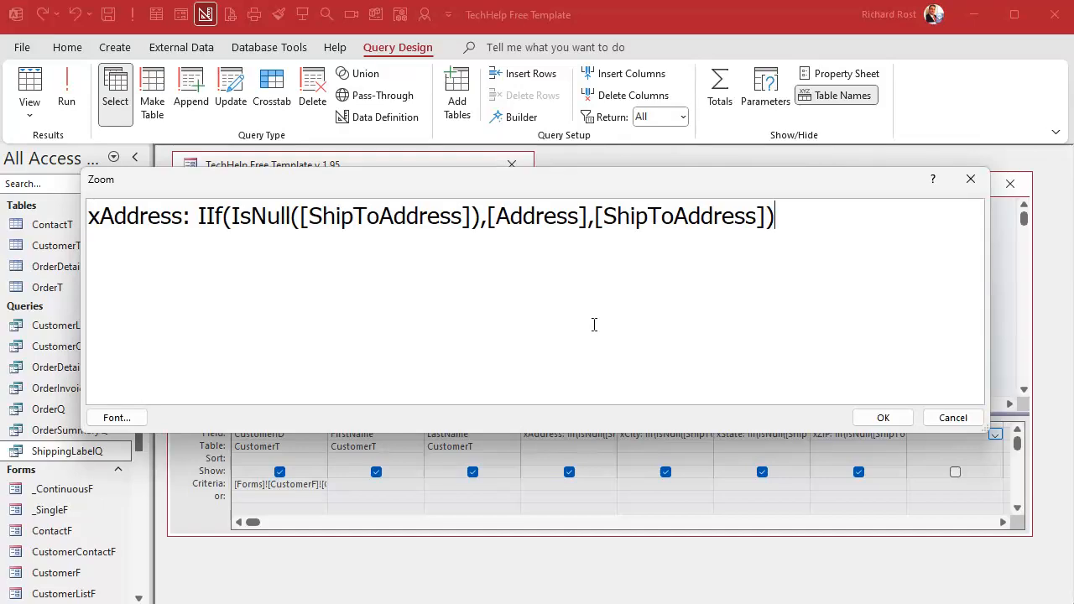
left_click_drag(102, 219, 189, 220)
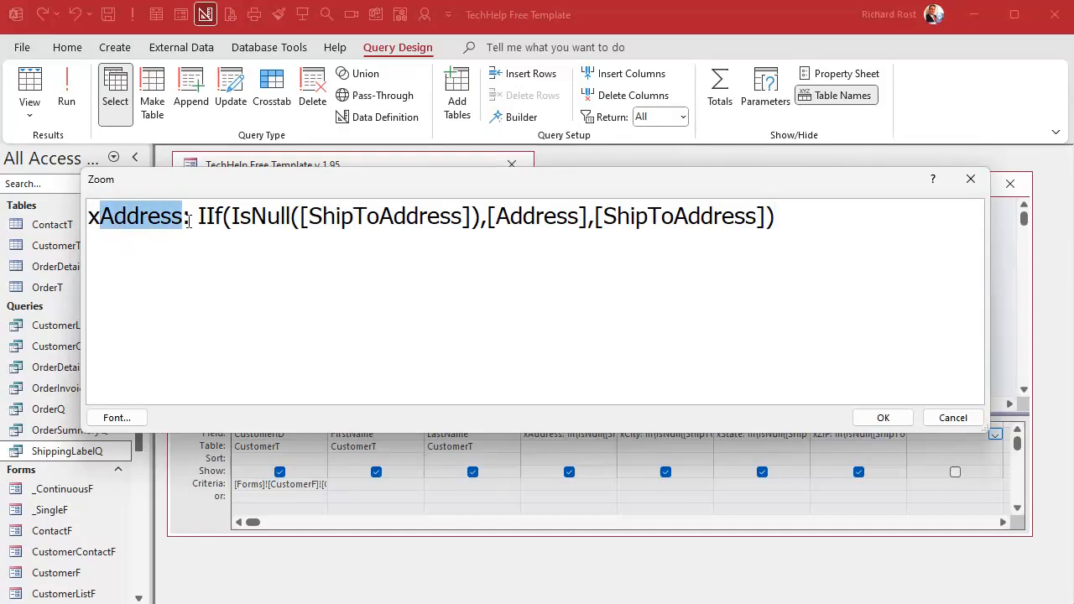
type("Country")
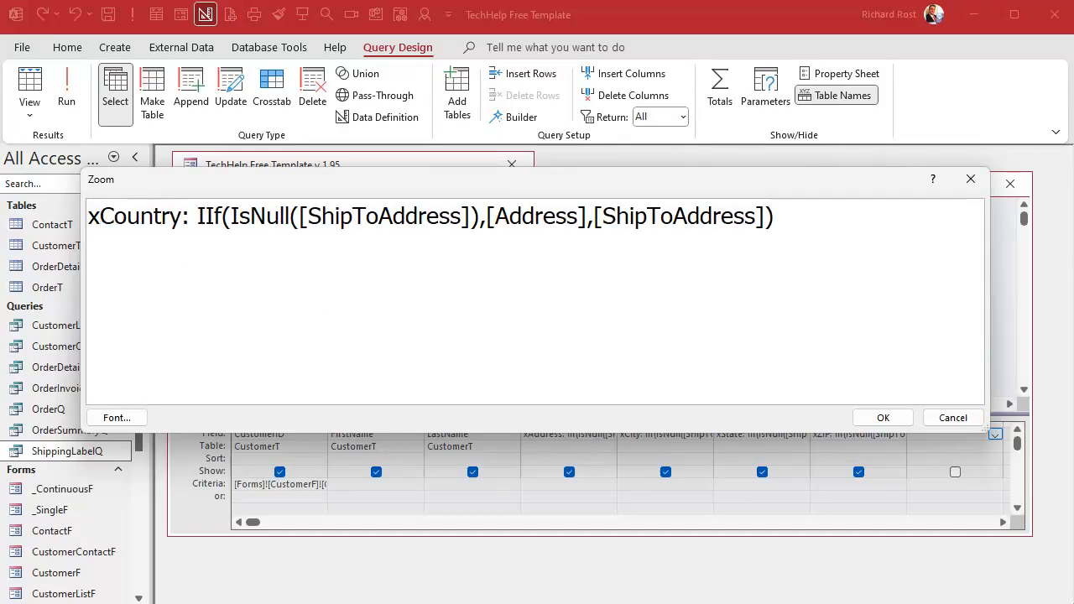
double_click(542, 216)
type("Country")
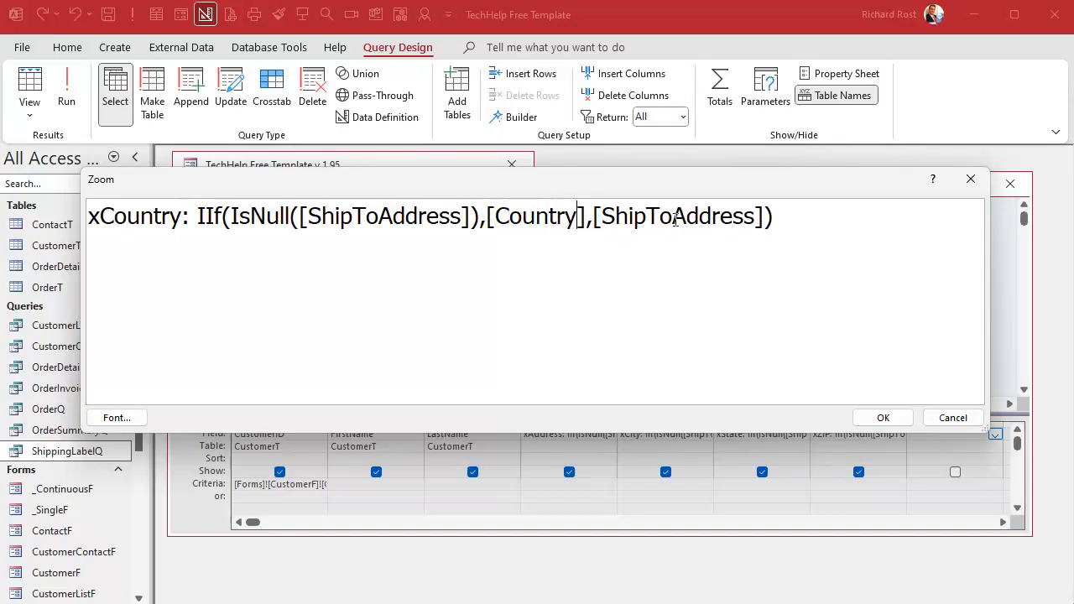
left_click_drag(671, 218, 756, 221)
type("Country")
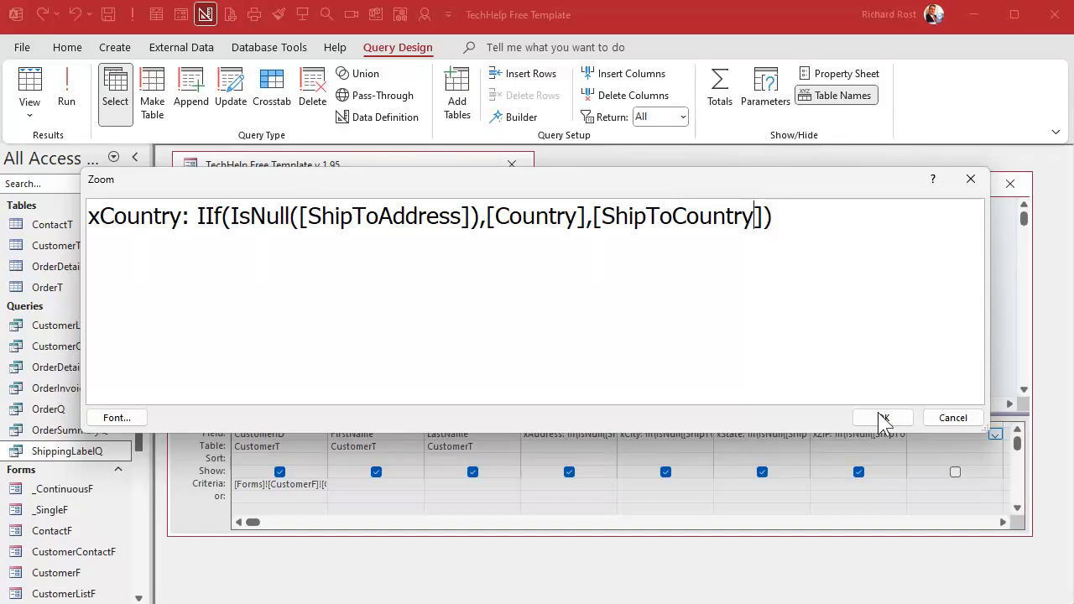
left_click(882, 416)
left_click(829, 496)
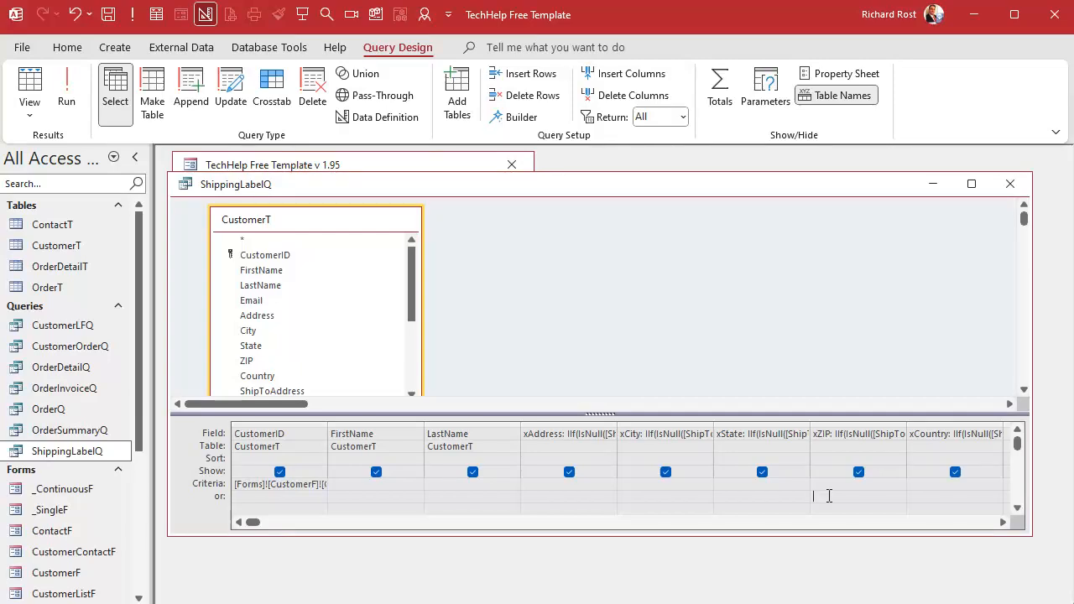
left_click(740, 295)
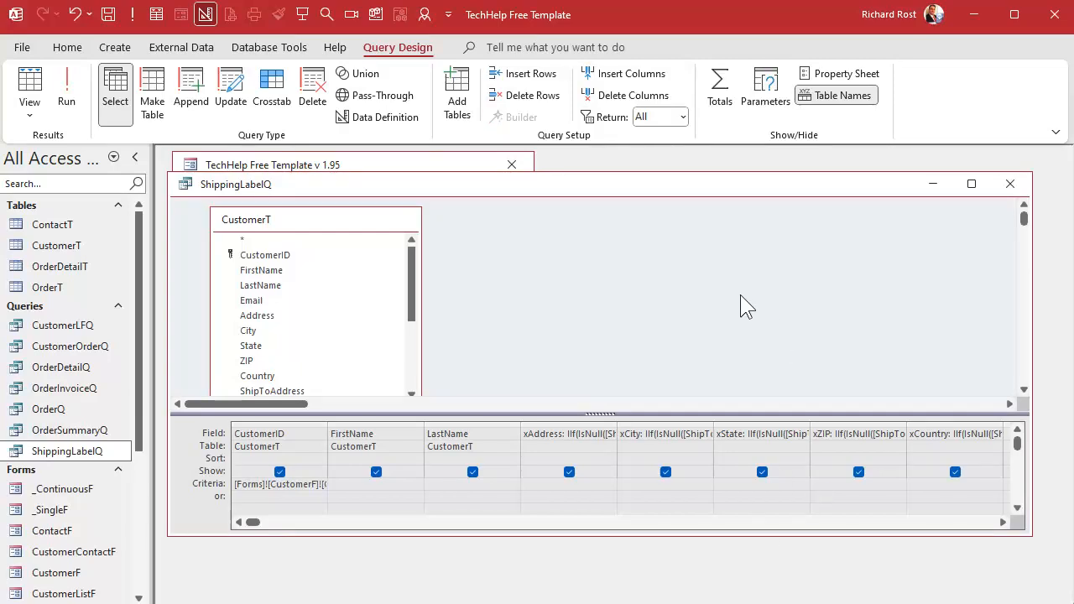
Run ShippingLabelQ to check the address fields, narrow the xAddress column, and close the query with its changes saved.
left_click(66, 92)
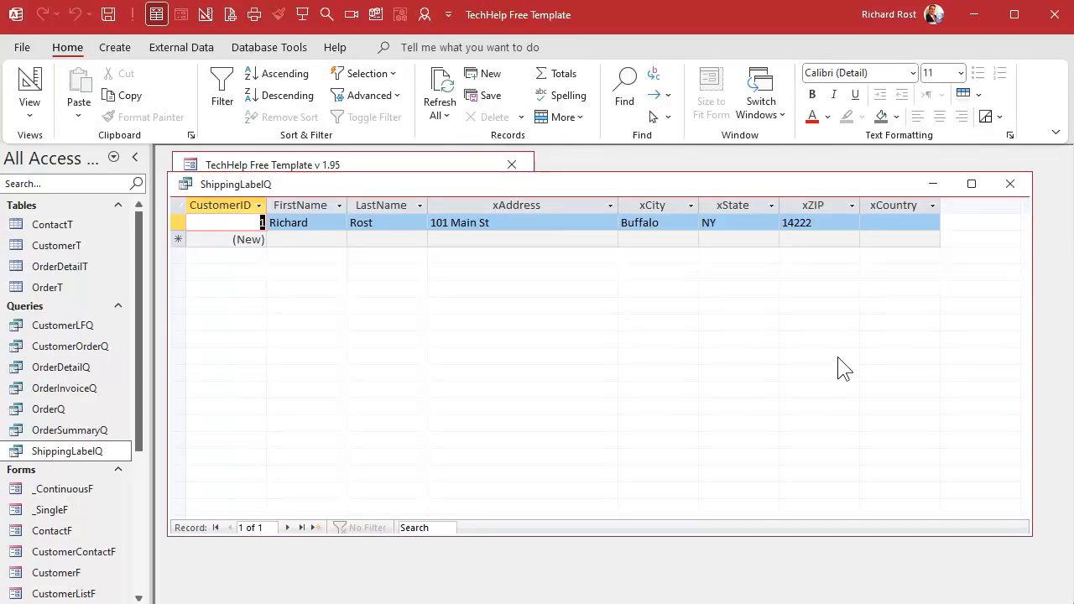
double_click(618, 205)
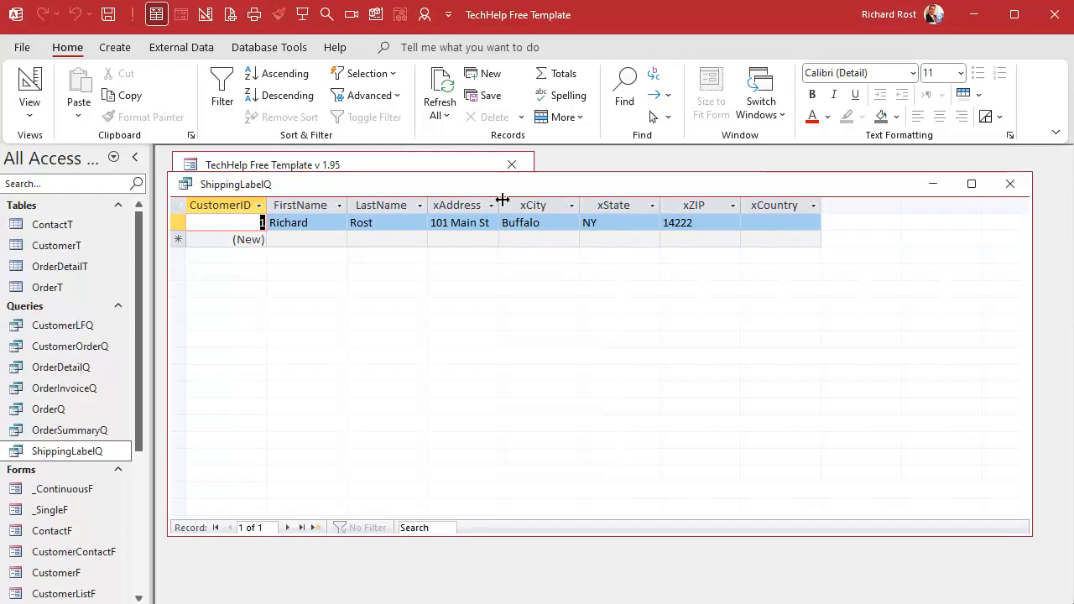
left_click_drag(499, 206, 554, 206)
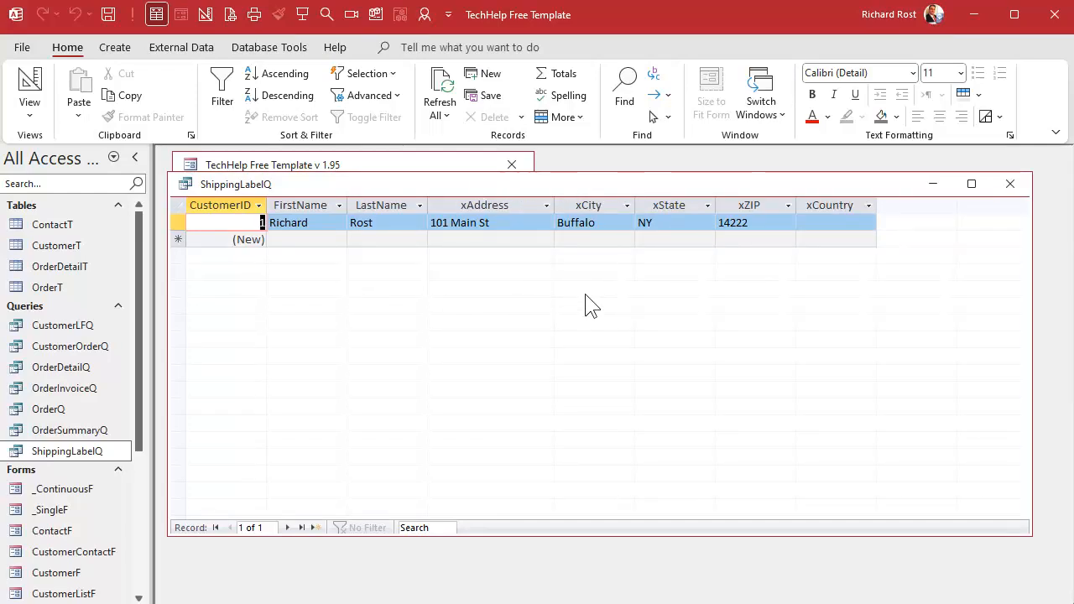
left_click(1009, 184)
left_click(639, 429)
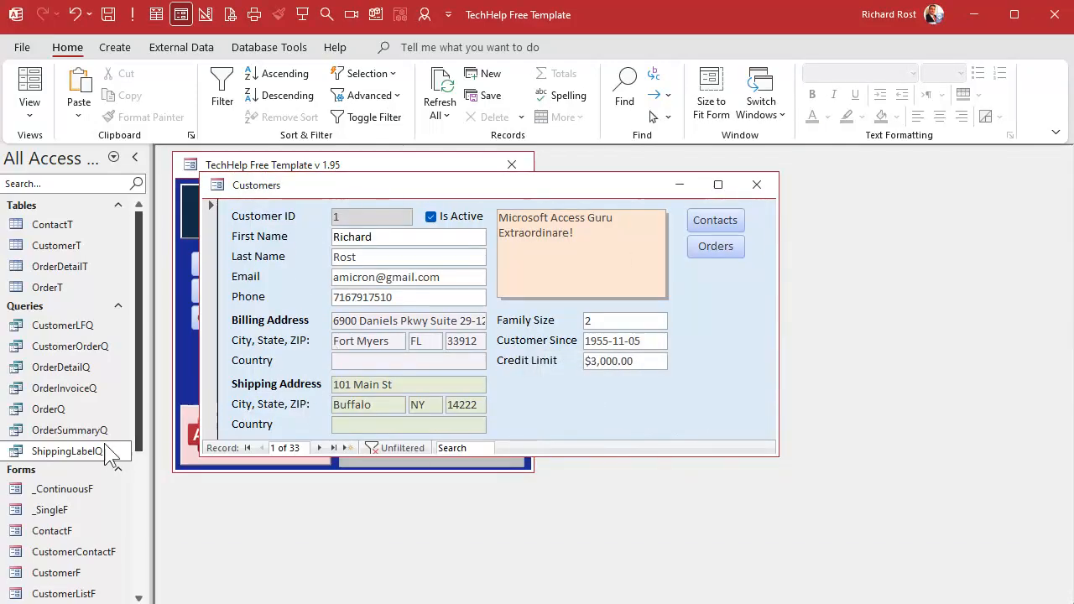
Start a label report based on ShippingLabelQ in the Label Wizard, using the Avery 5168 sheet-feed label size.
left_click(61, 451)
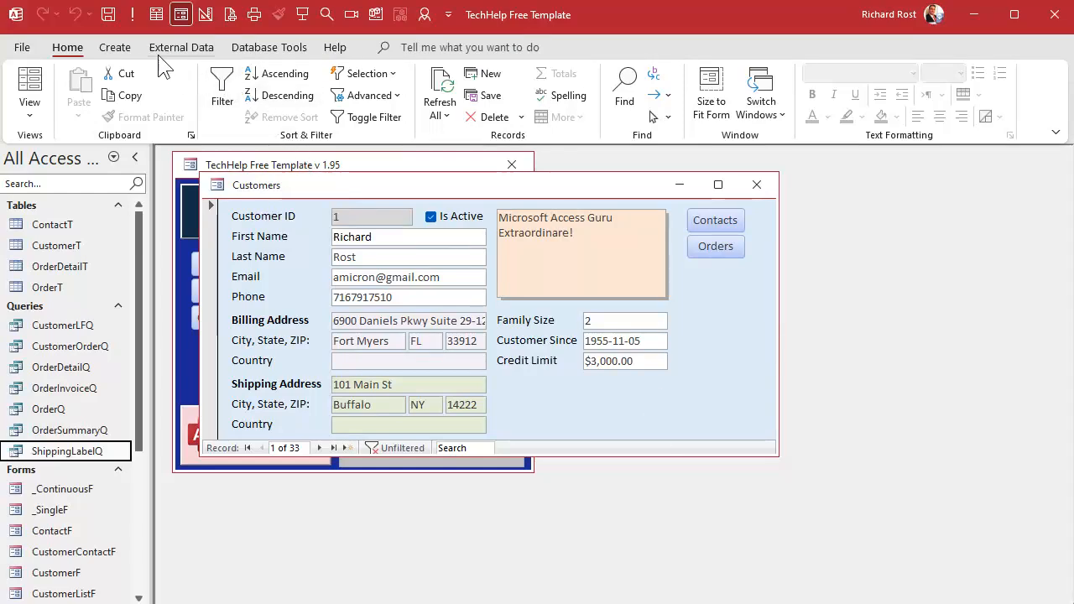
left_click(112, 47)
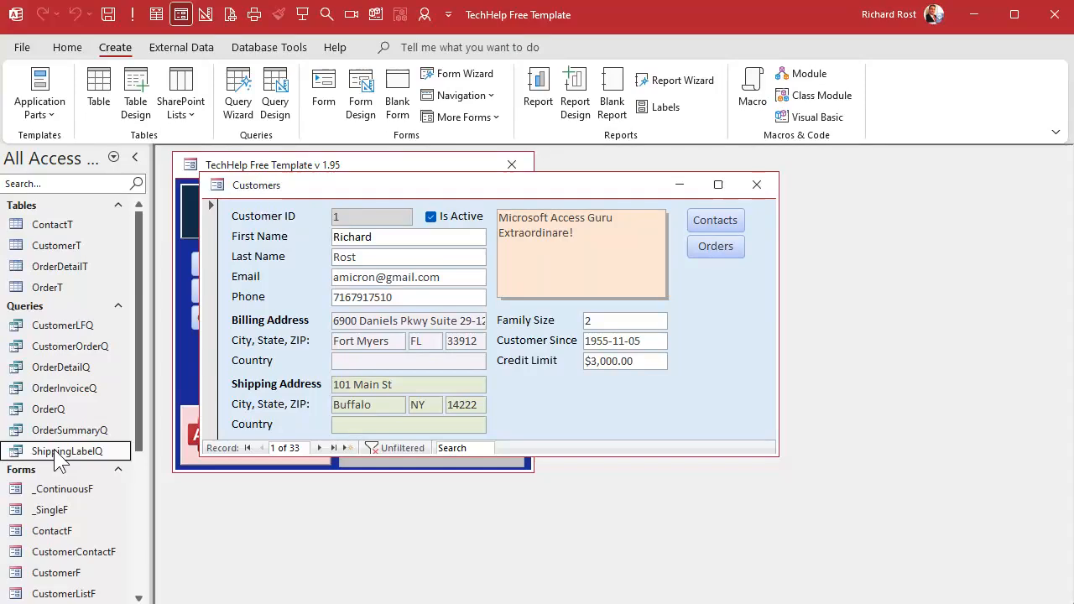
left_click(63, 287)
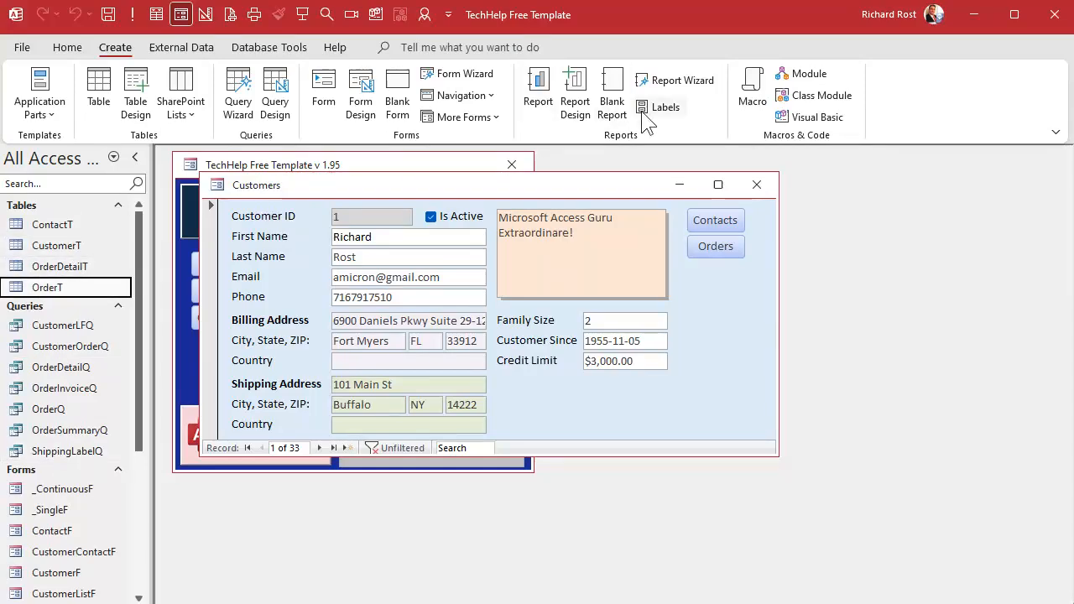
left_click(69, 453)
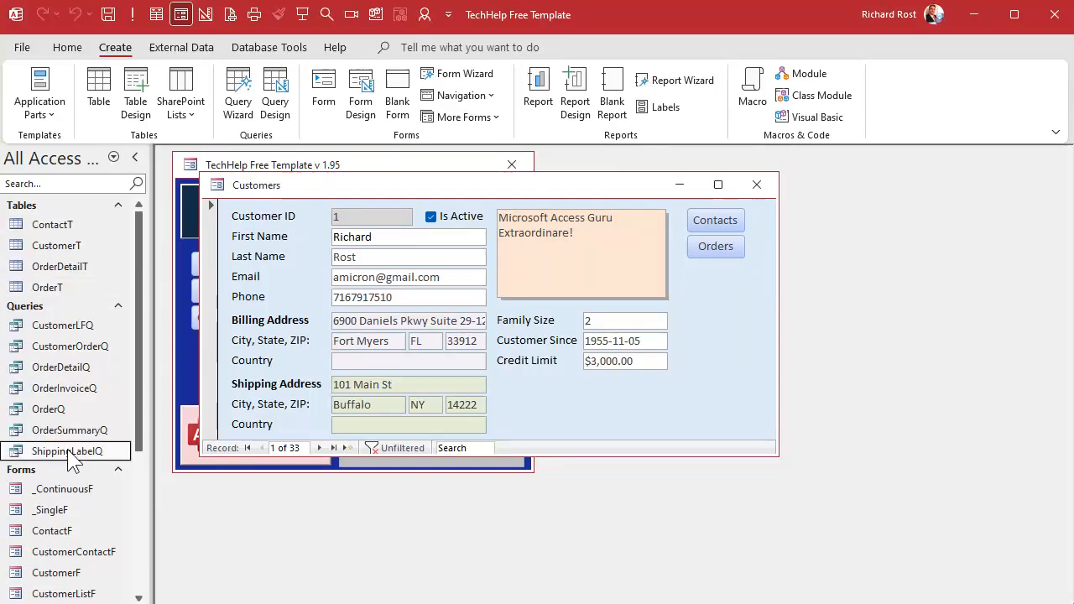
left_click(667, 107)
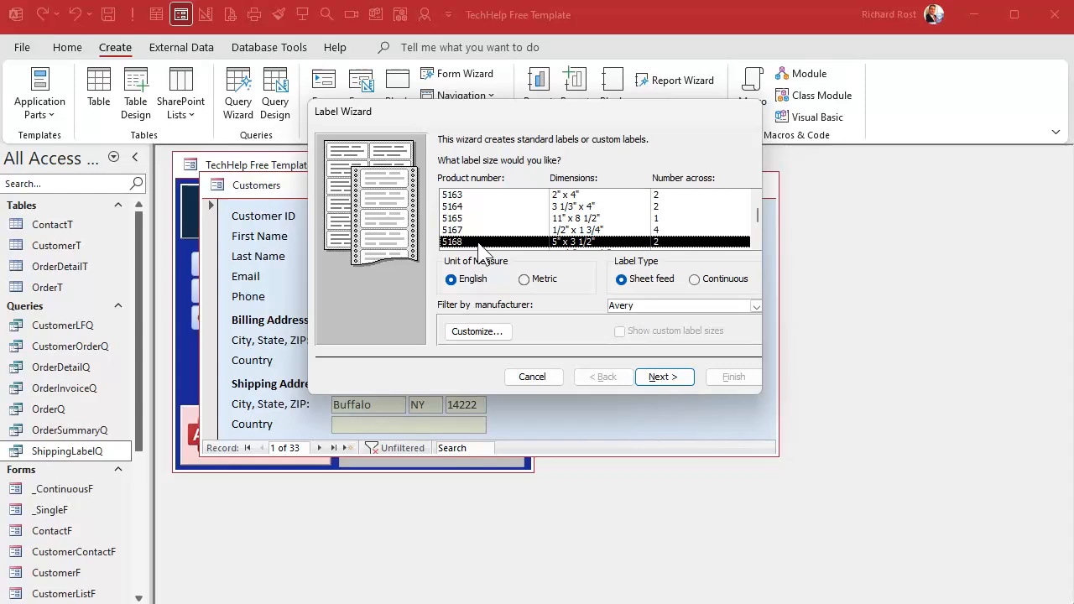
left_click(669, 376)
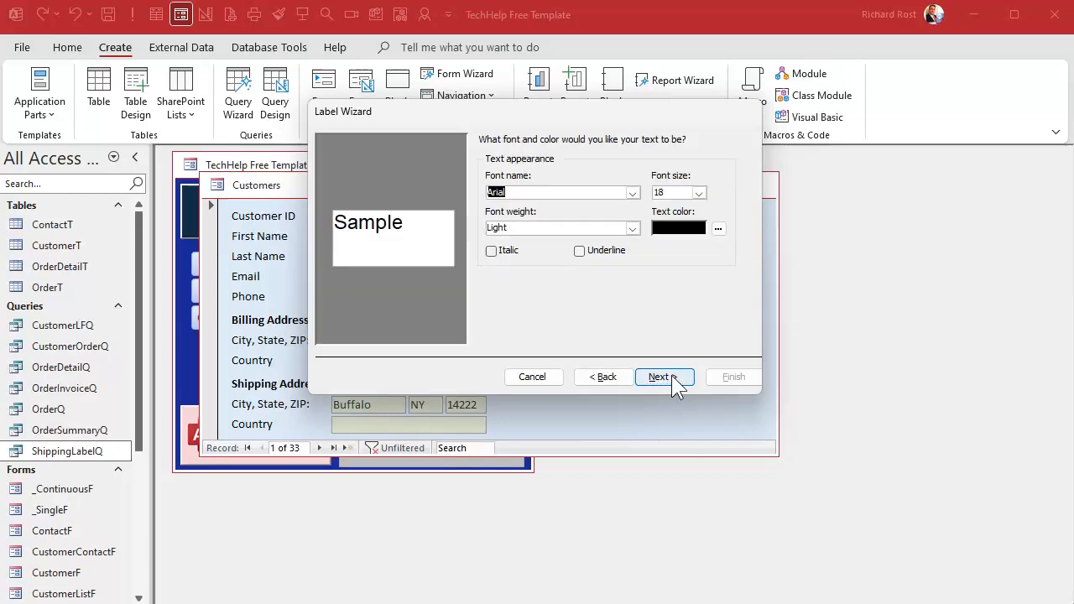
Set the label text to Arial at font size 18 and continue to the label layout.
left_click(700, 194)
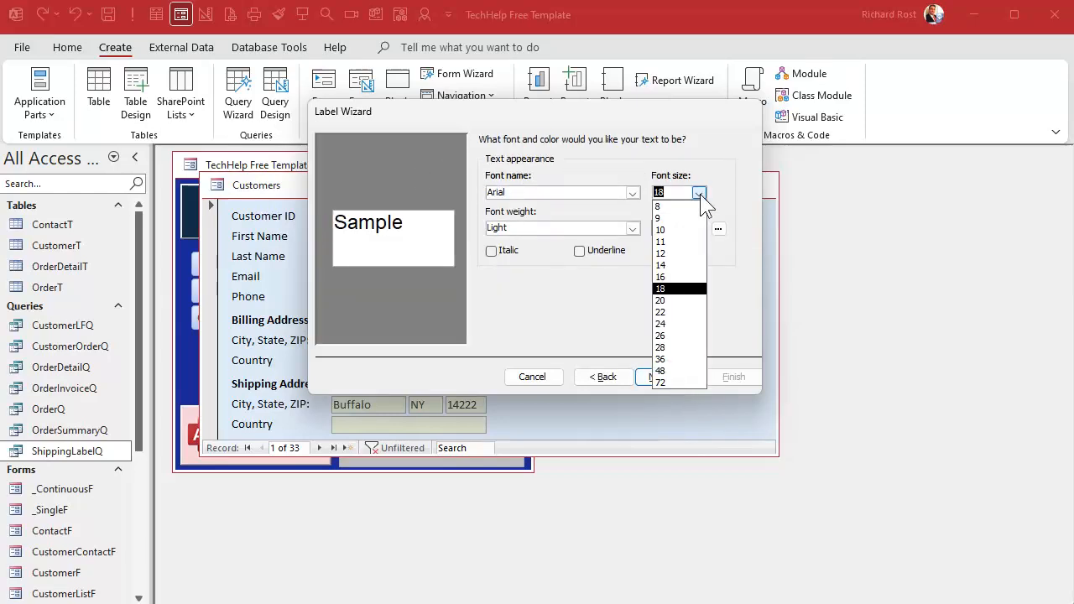
left_click(680, 288)
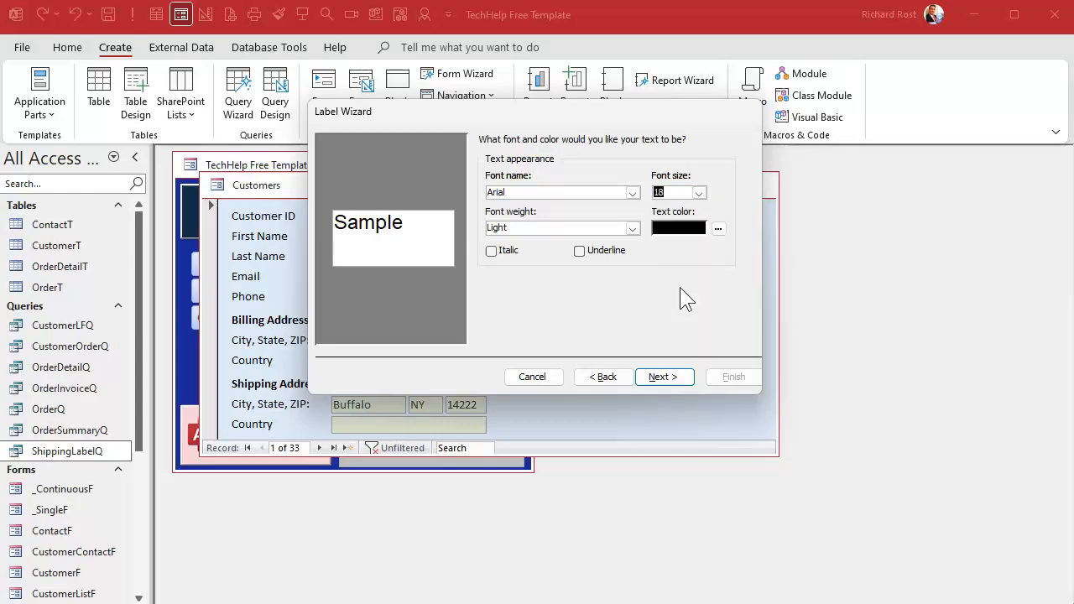
left_click(667, 379)
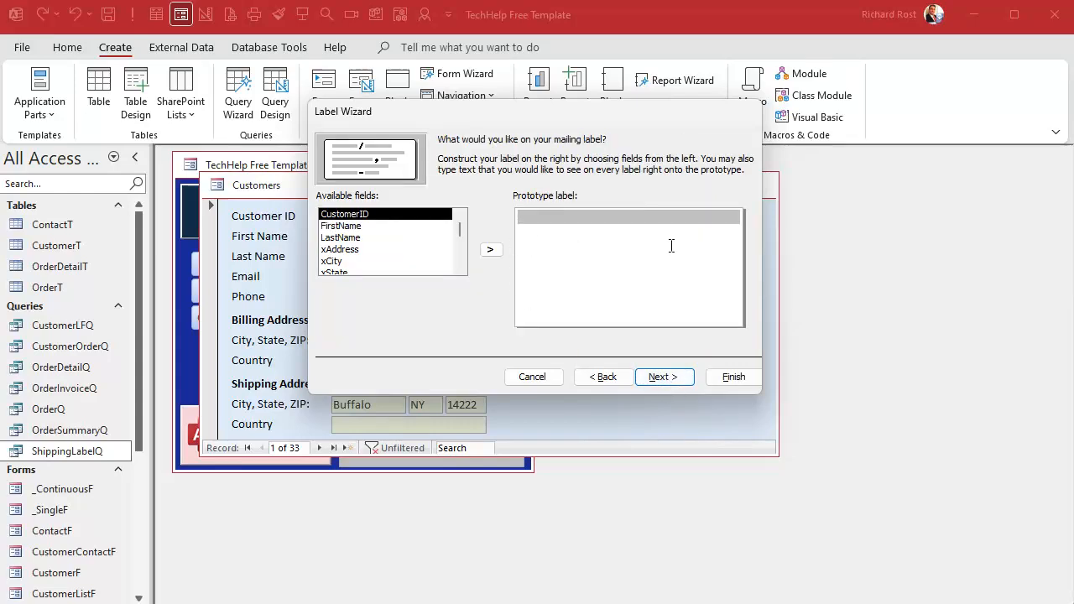
Build the prototype label's first two lines as {FirstName} {LastName} and {xAddress}.
double_click(357, 226)
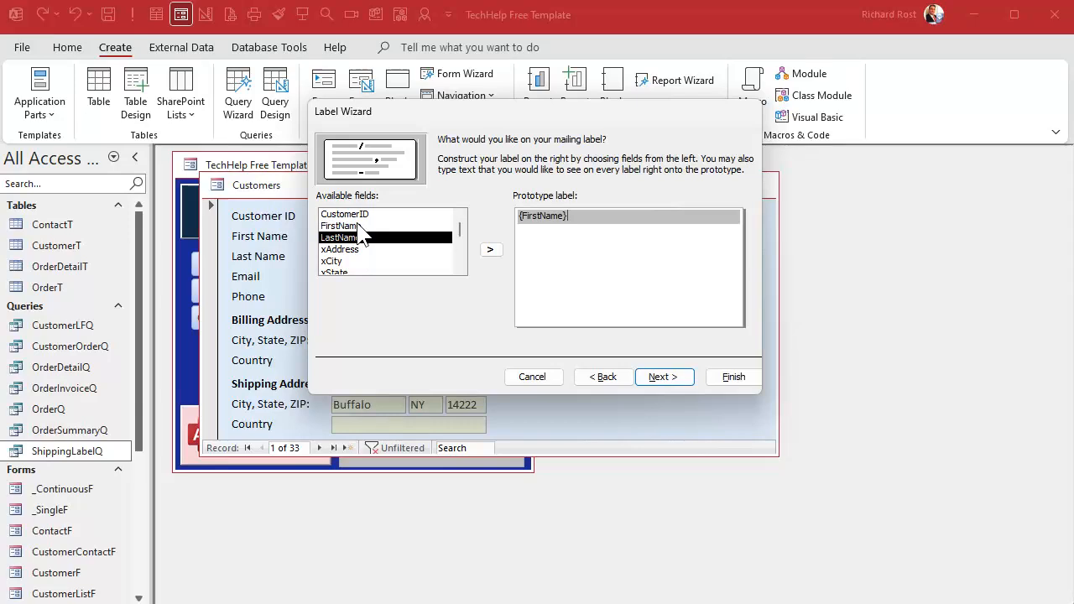
double_click(357, 238)
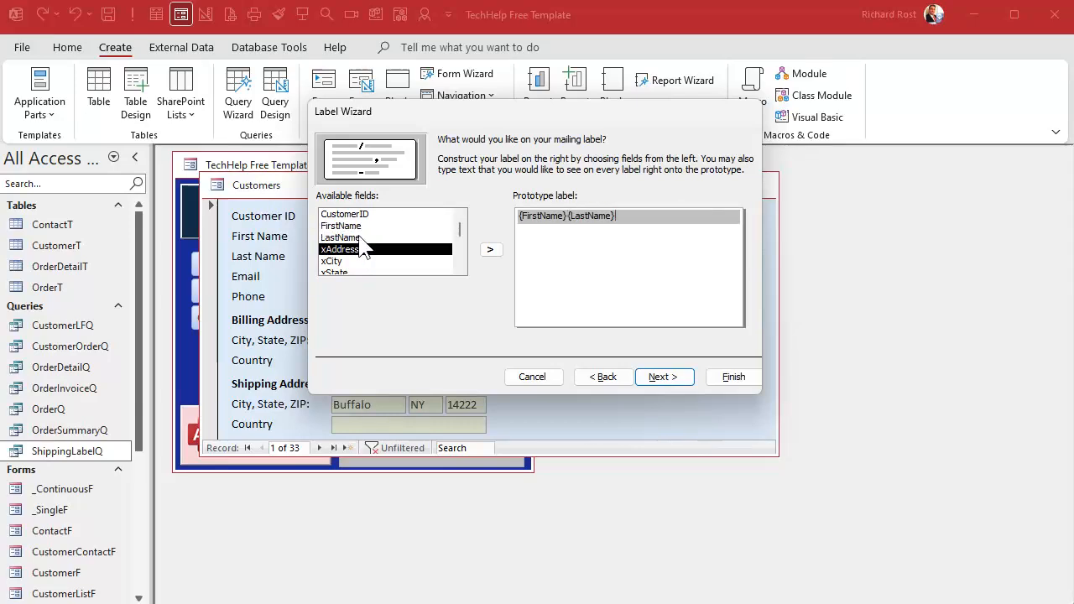
left_click(568, 216)
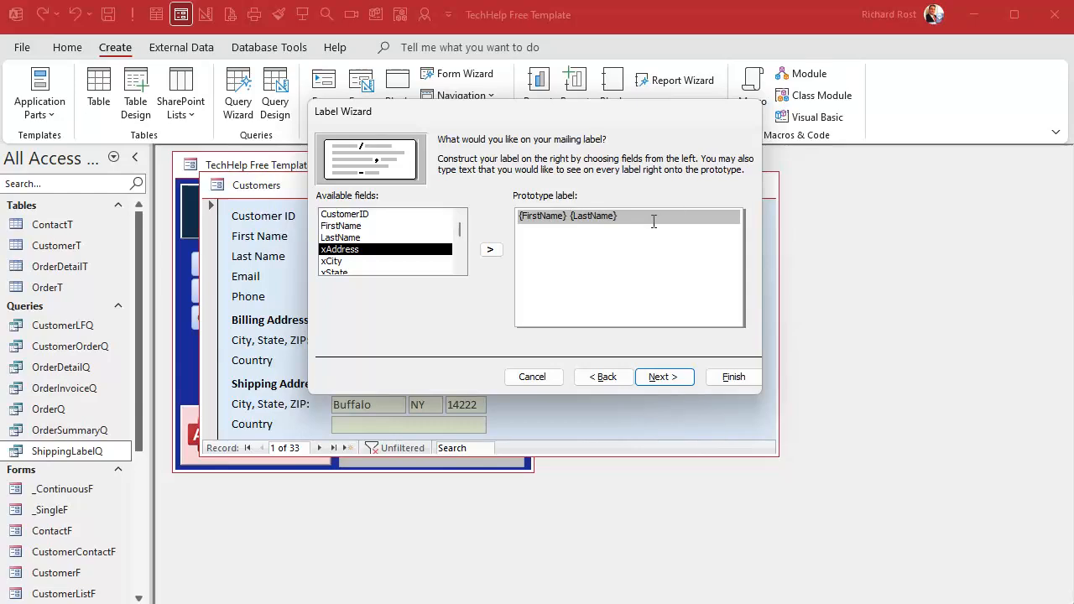
key("Return")
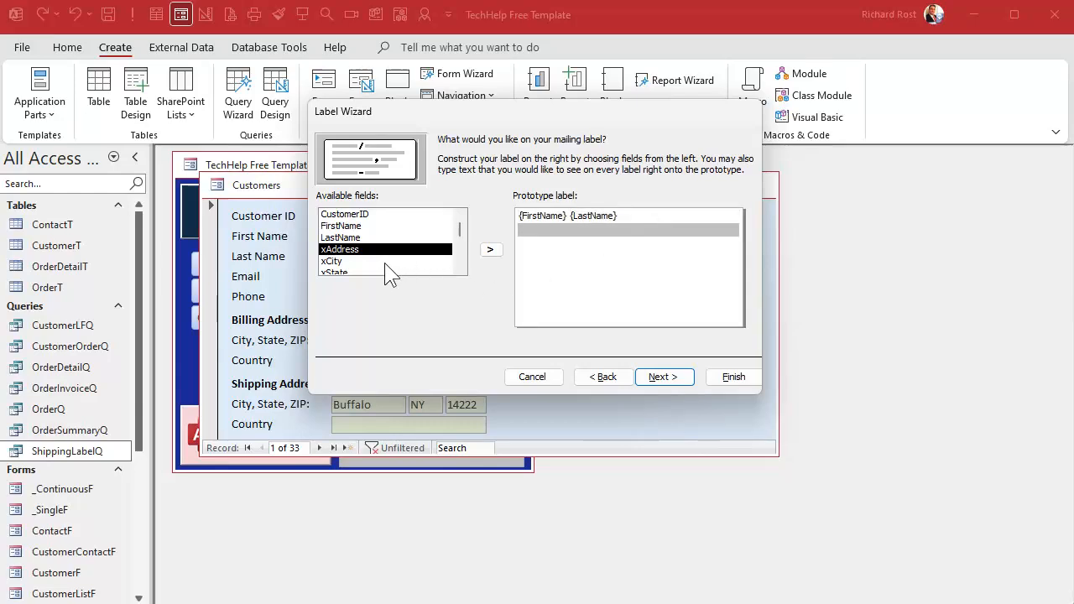
double_click(366, 250)
key("Return")
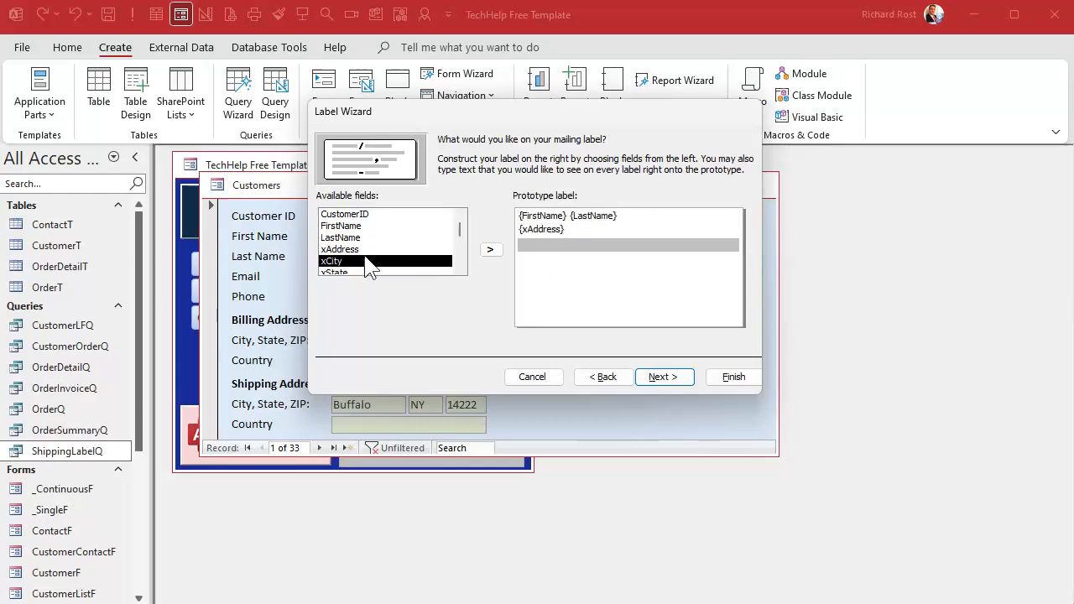
Add {xCity} {xState} {xZIP} as the prototype label's third line and {xCountry} as its fourth.
double_click(369, 261)
scroll(369, 264, "down", 1)
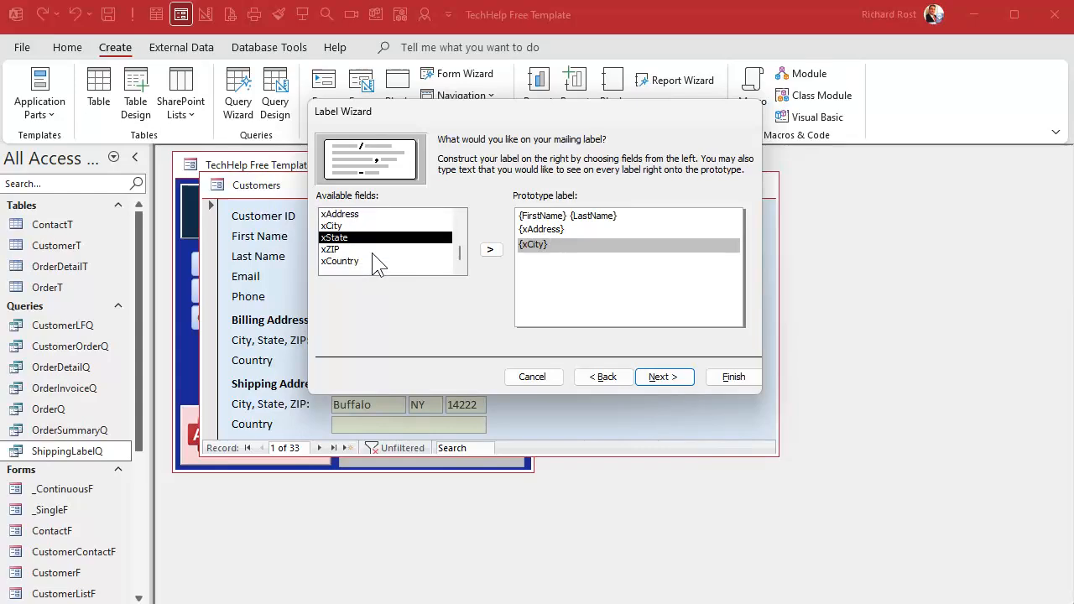
double_click(367, 239)
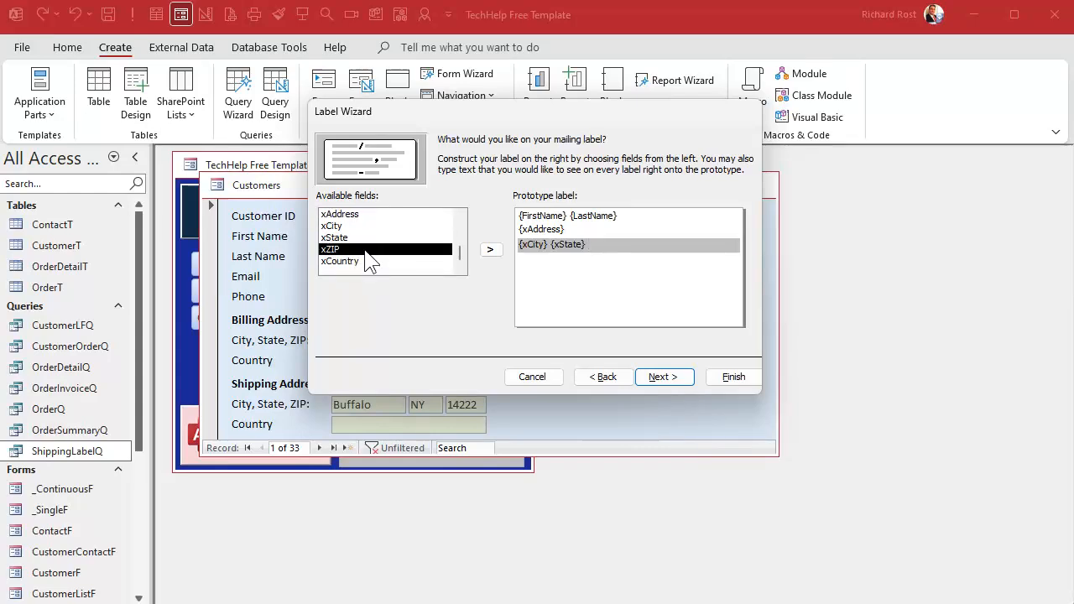
double_click(367, 250)
key("Return")
double_click(367, 261)
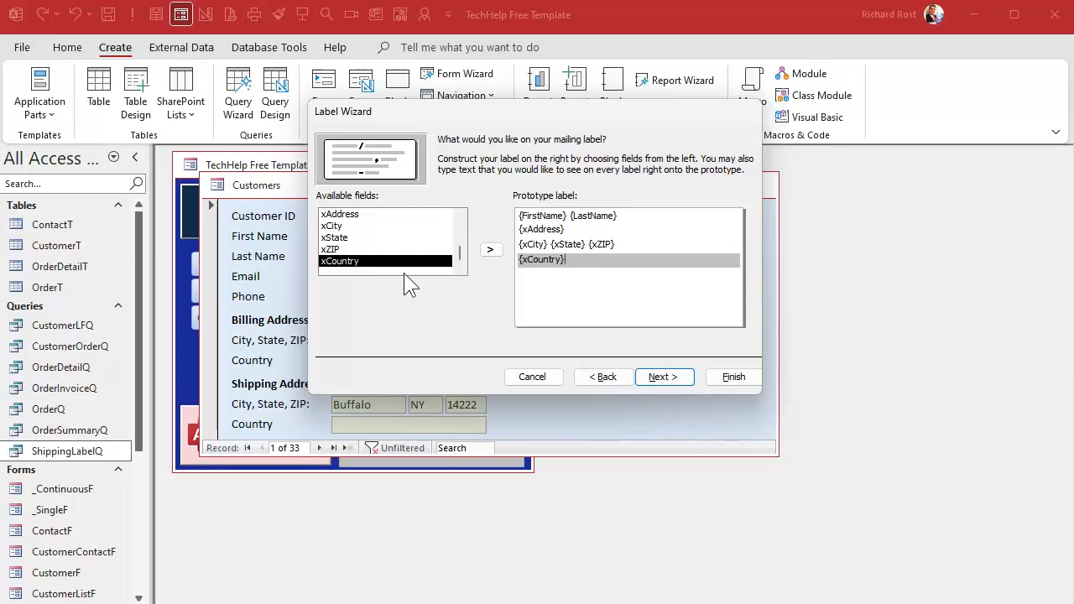
Leave the labels without a sort field, name the report ShippingLabelR, and finish the wizard with the print preview.
left_click(667, 382)
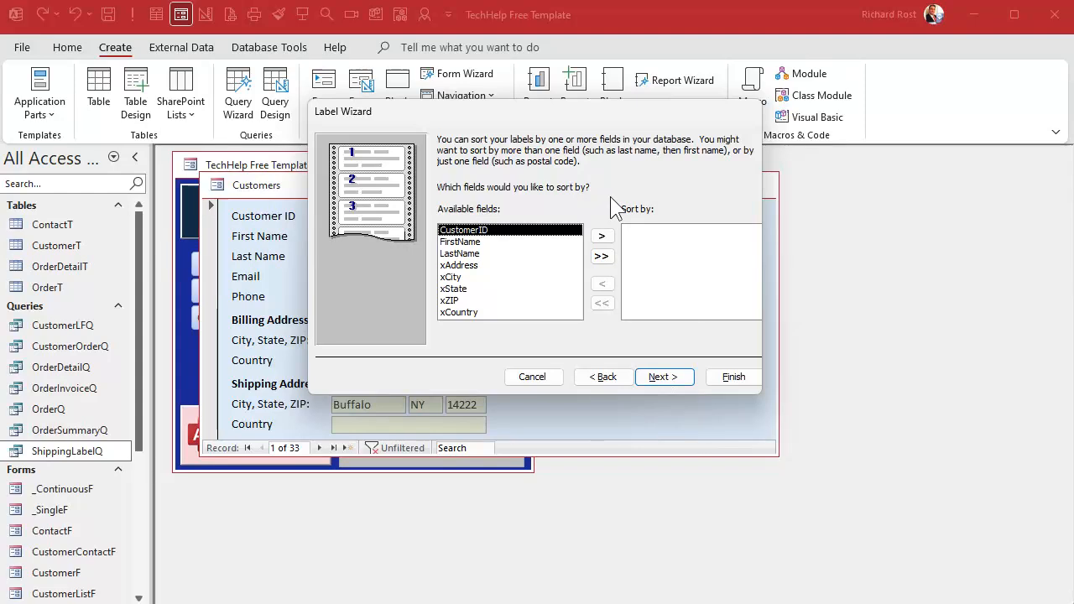
left_click(662, 381)
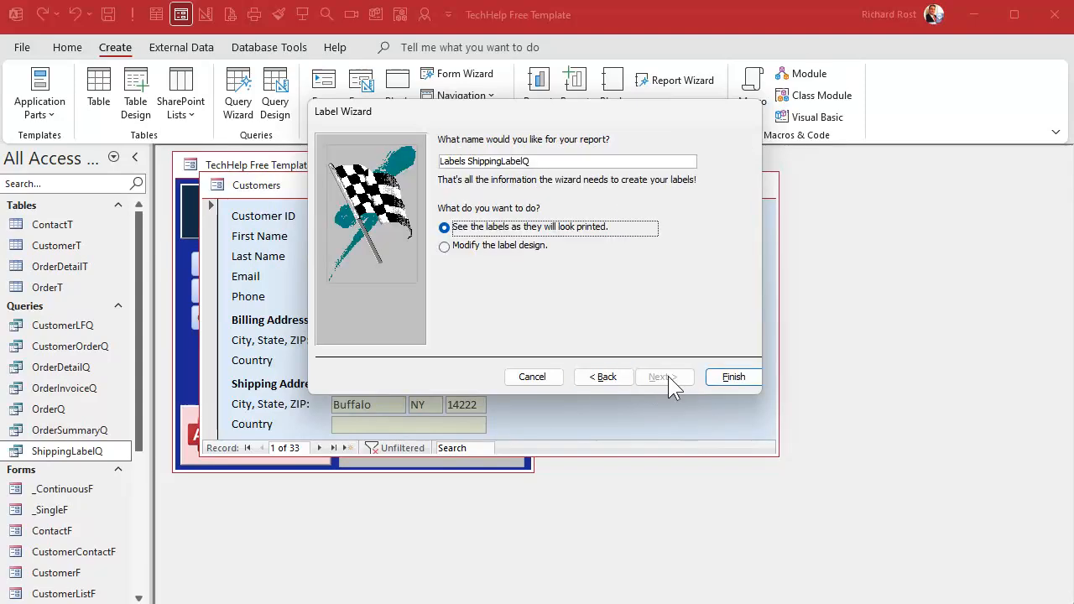
left_click(470, 162)
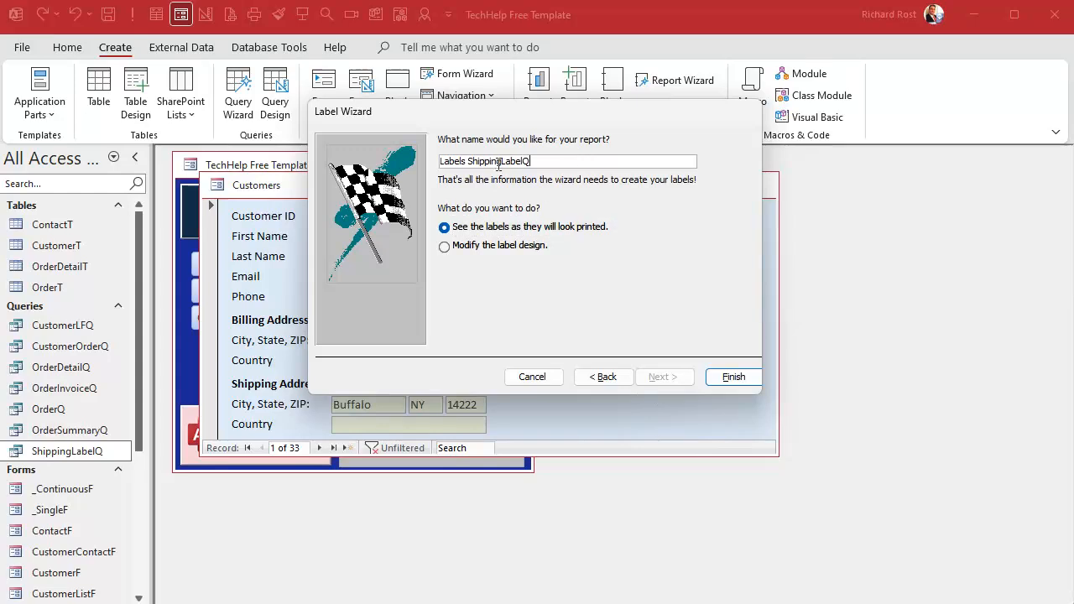
double_click(458, 161)
key("Delete")
key("End")
key("BackSpace")
type("R")
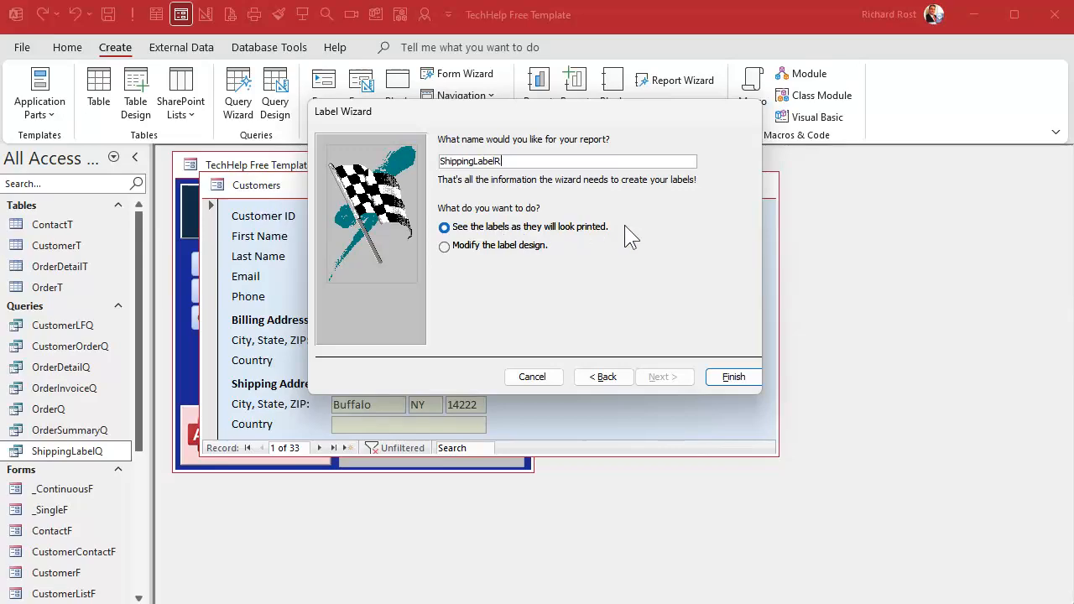
left_click(733, 376)
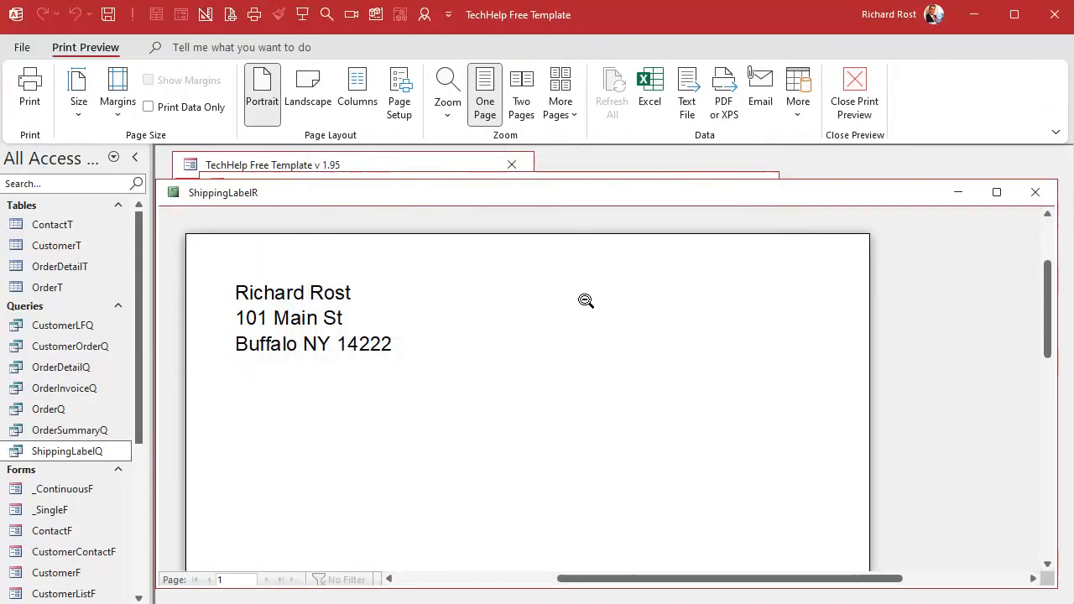
Show the whole label page in the preview and change its orientation to landscape.
left_click(584, 300)
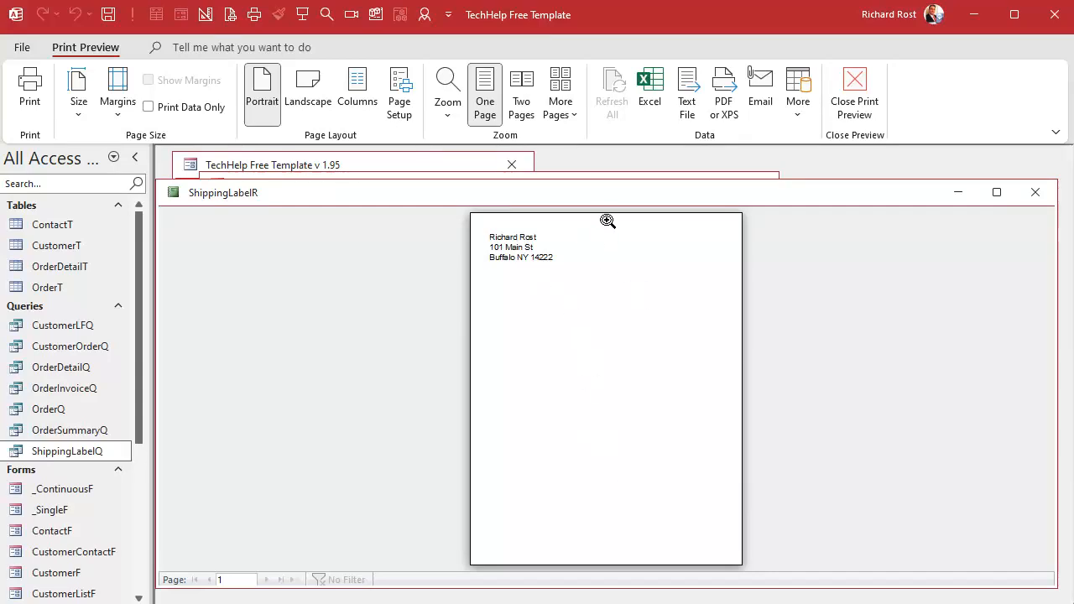
mouse_move(601, 202)
left_mouse_down()
mouse_move(612, 176)
mouse_move(610, 186)
left_mouse_up()
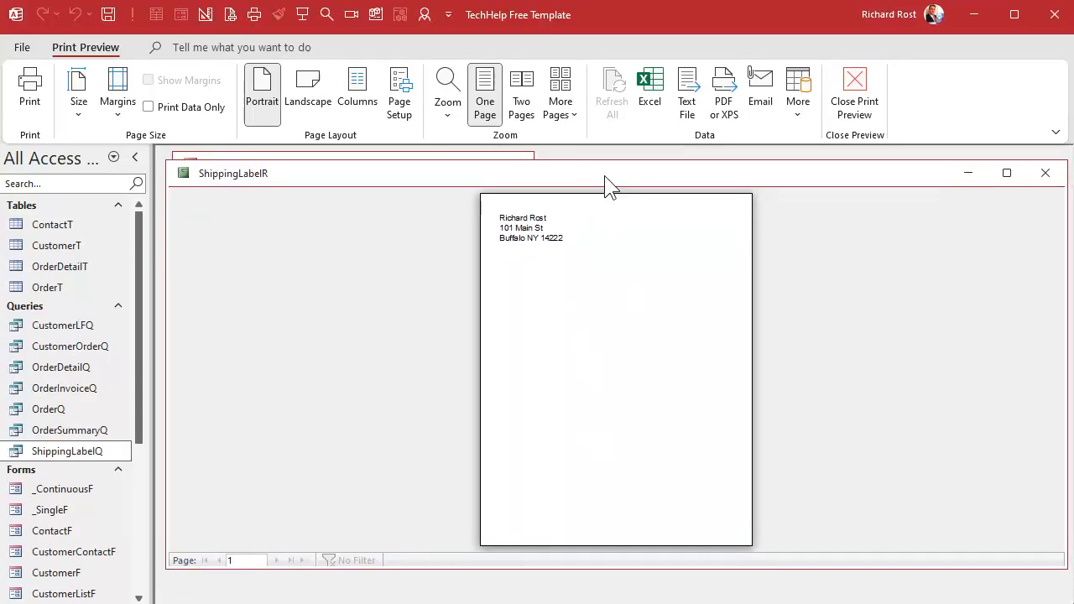
right_click(611, 177)
key("Escape")
left_click(303, 104)
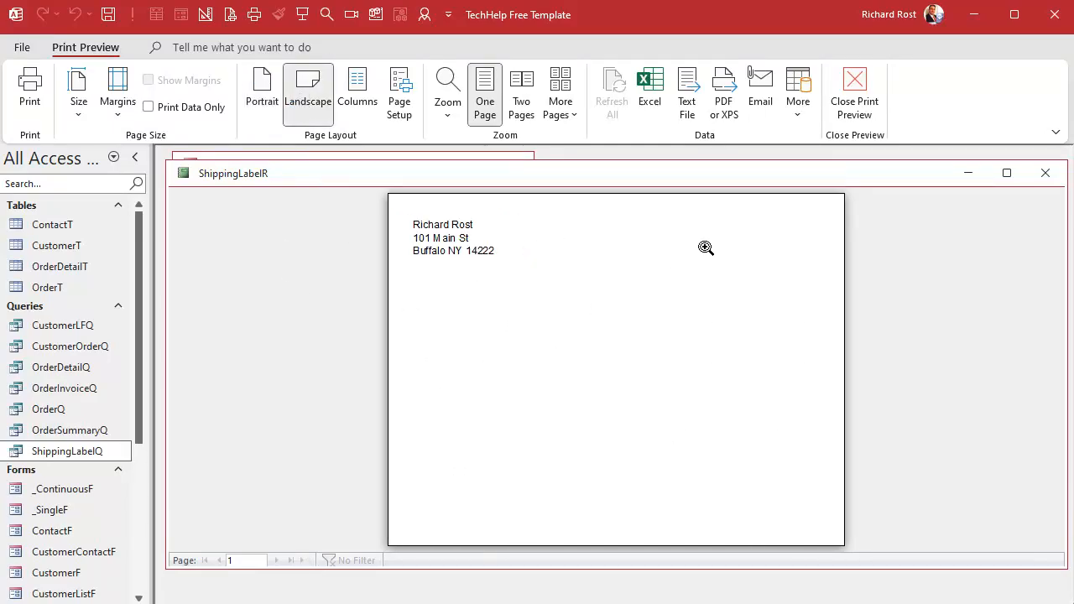
Open ShippingLabelR in Design View and check its print margins in Page Setup.
right_click(591, 176)
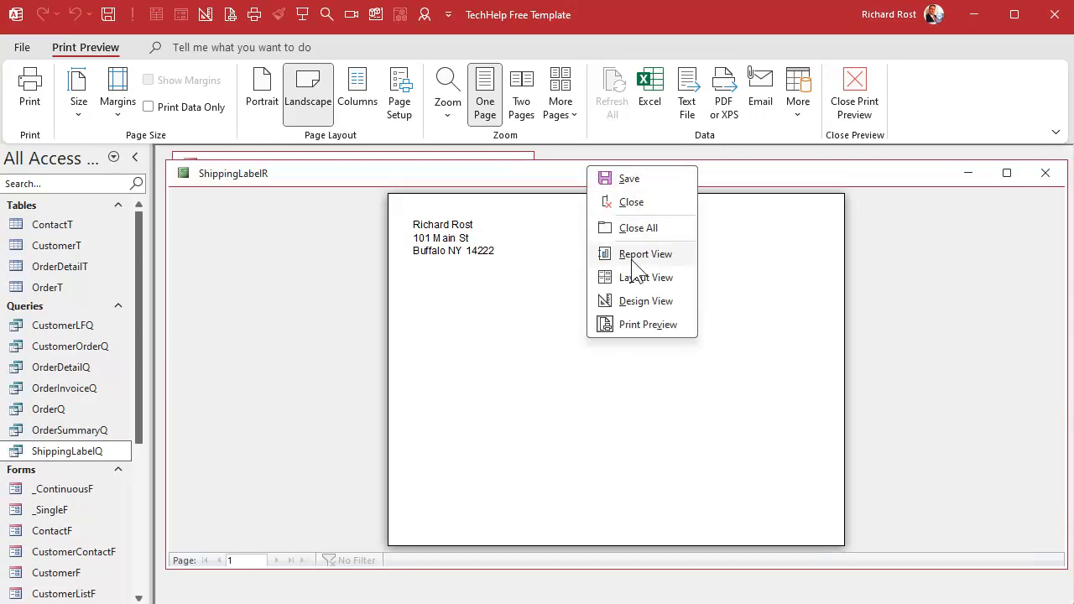
left_click(633, 300)
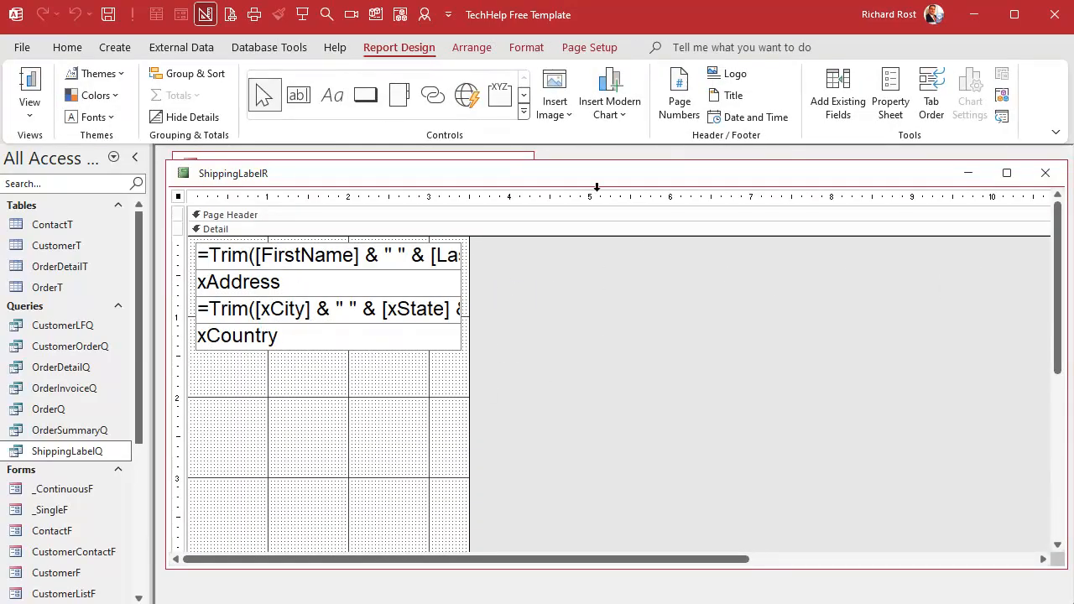
left_click(598, 49)
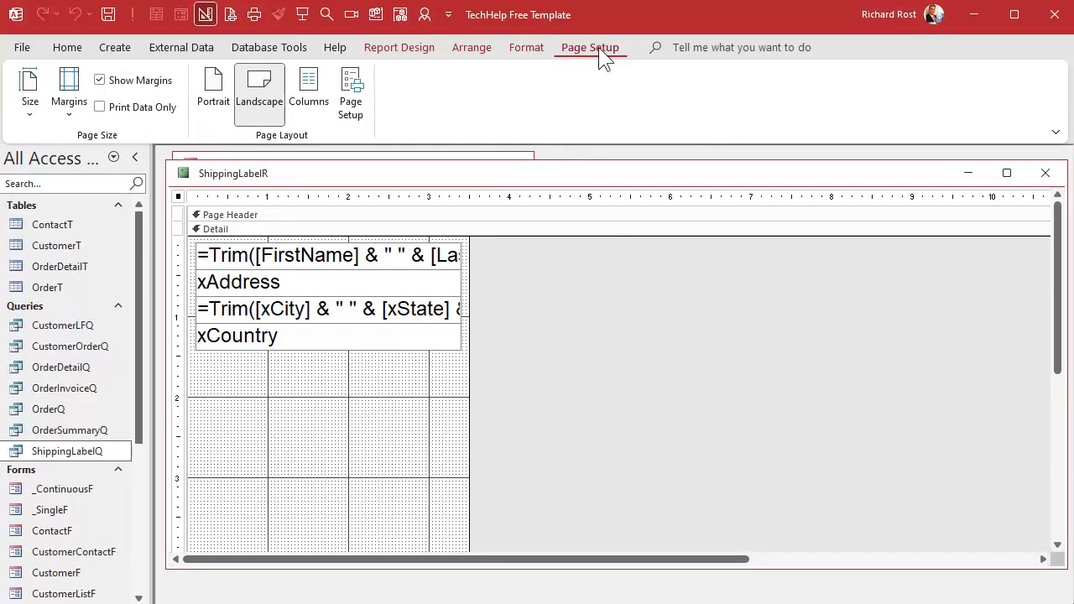
left_click(364, 94)
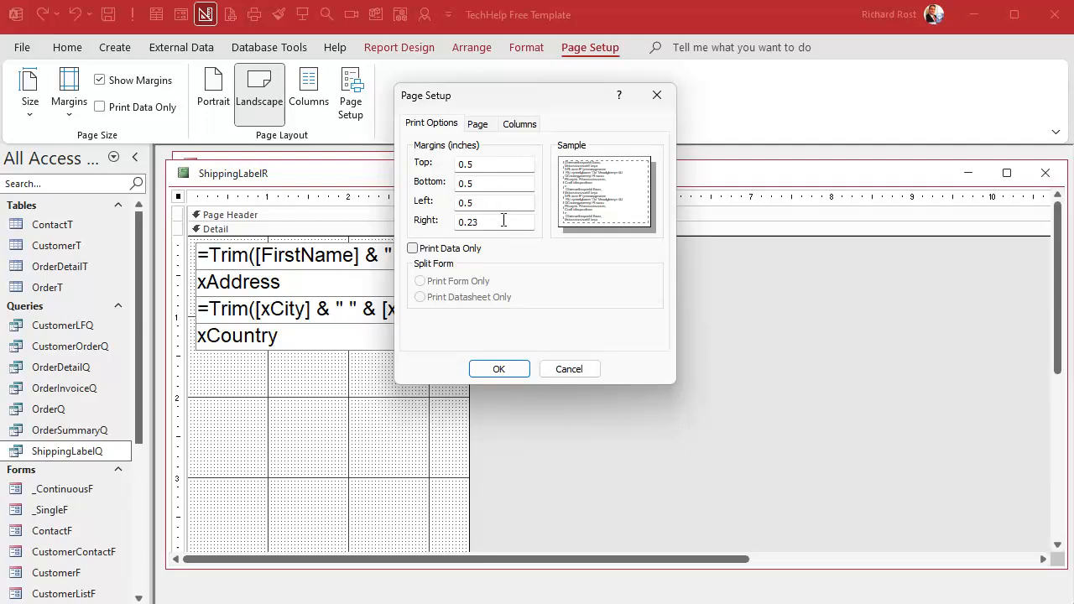
left_click(506, 368)
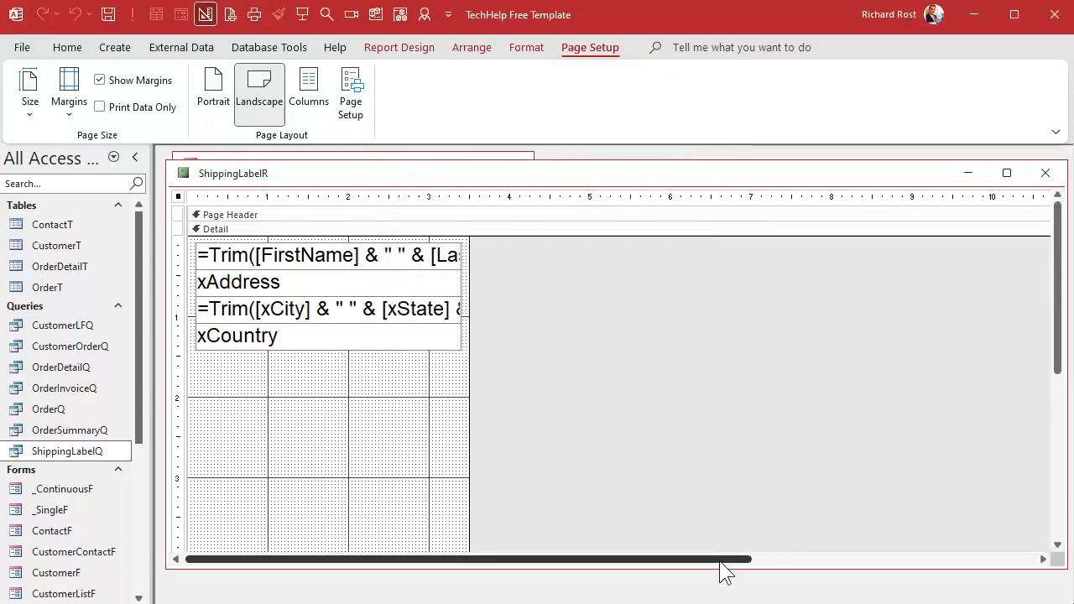
Widen the report's design area to about 5 inches.
left_click_drag(722, 558, 964, 559)
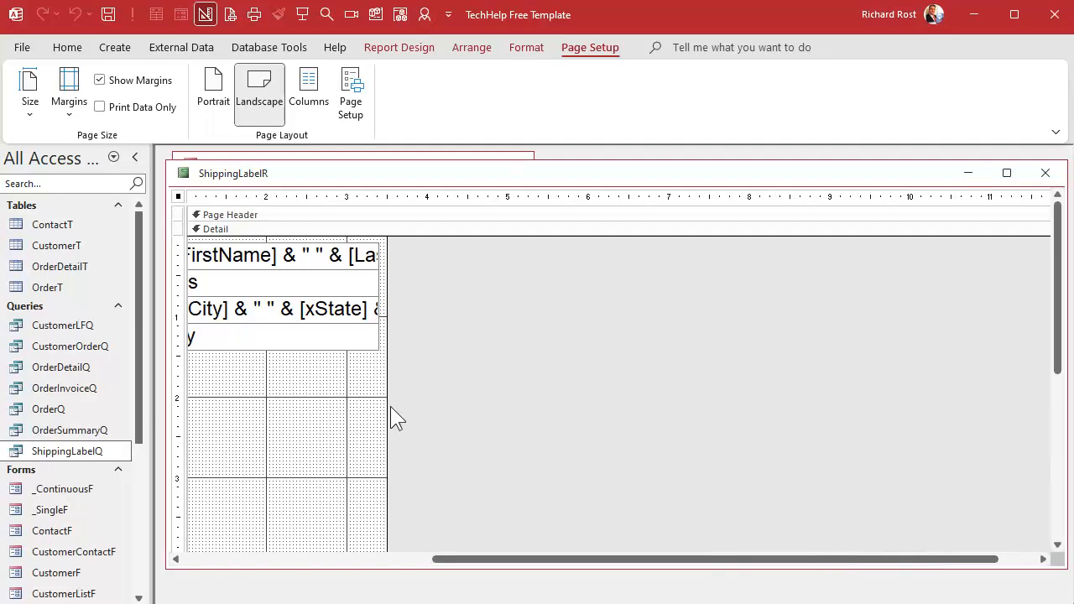
left_click_drag(387, 397, 899, 384)
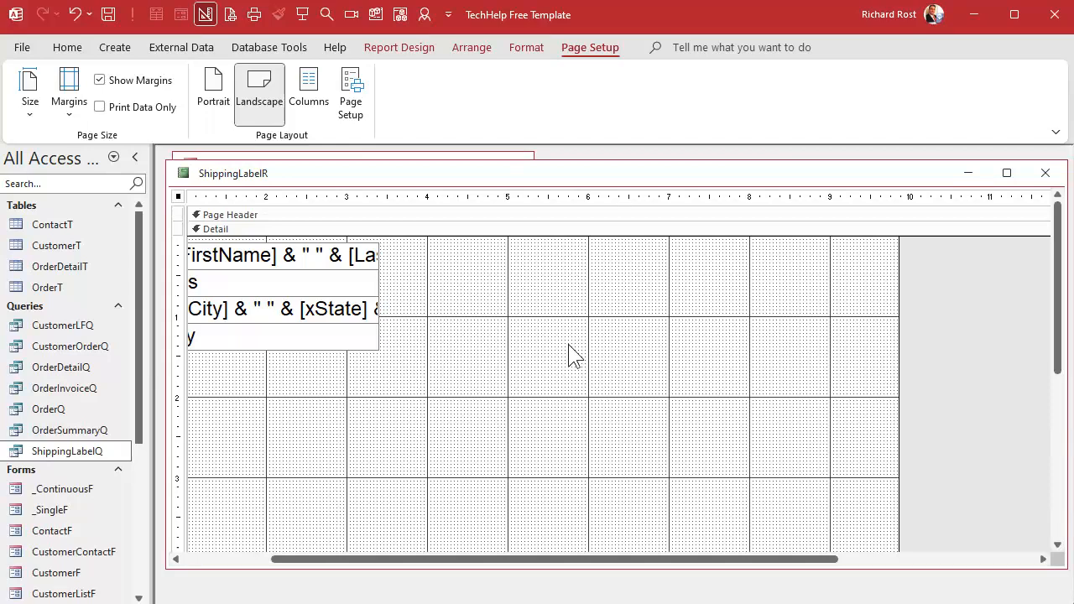
left_click_drag(897, 287, 504, 316)
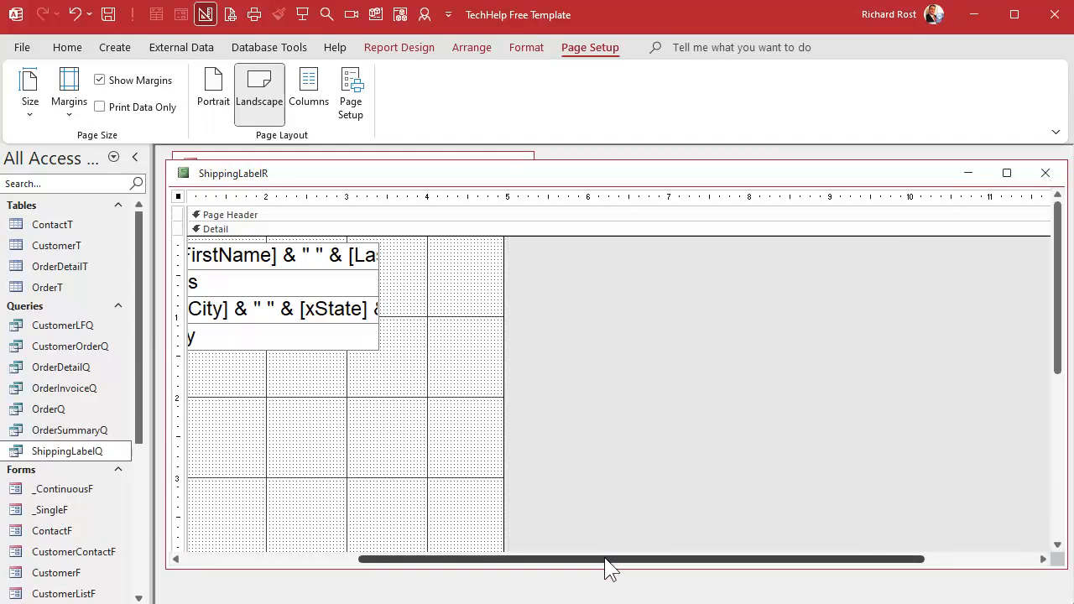
left_click_drag(605, 559, 335, 587)
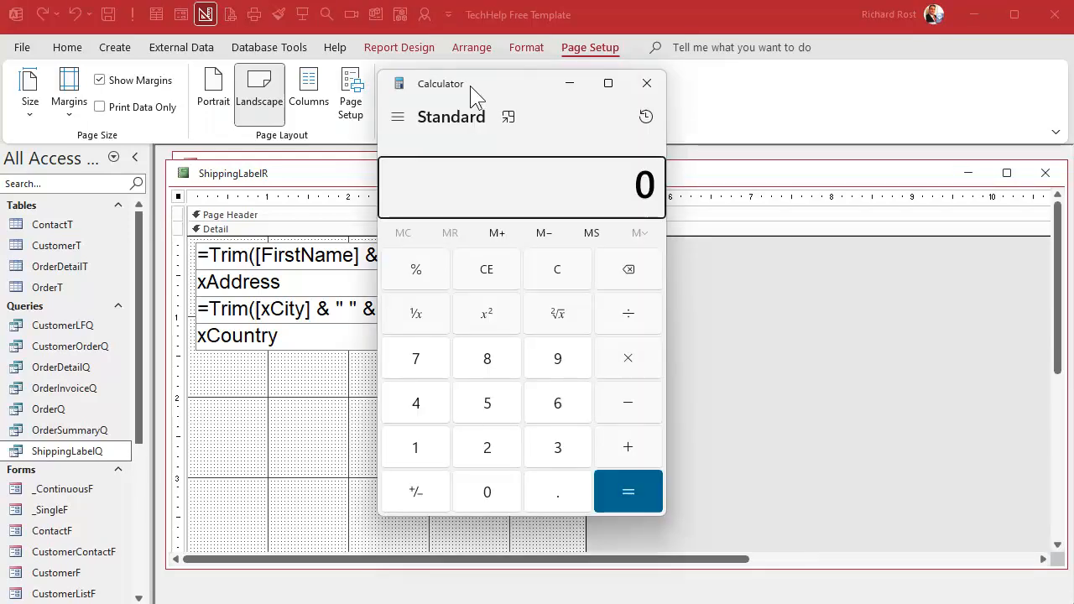
Switch to Calculator and divide 7.5 by 2.
type(".5/2")
key("Return")
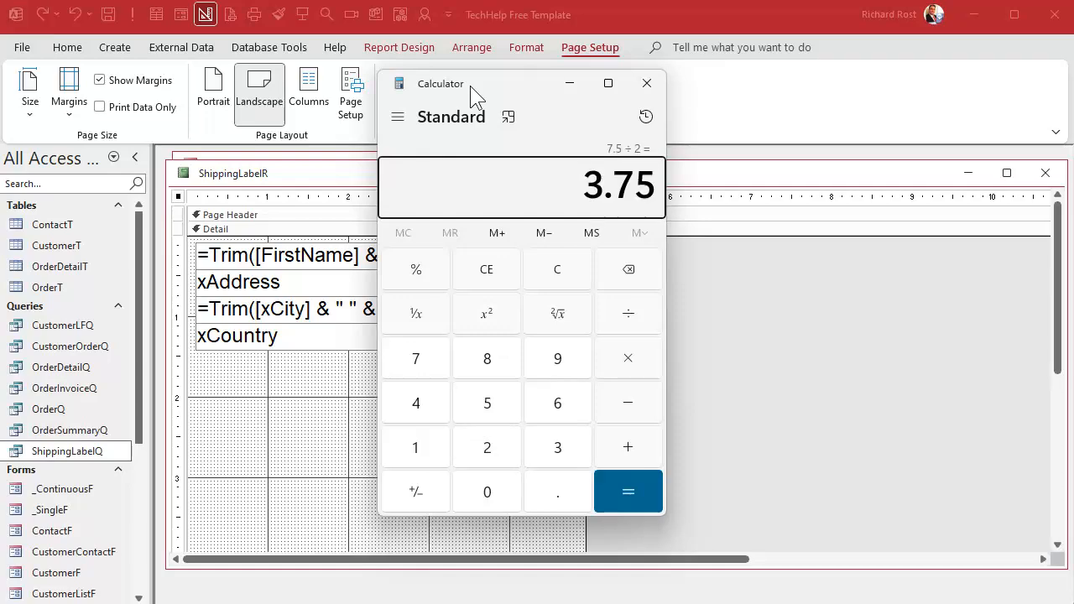
Close Calculator and shorten the report's Detail section to about 3.7 inches high.
left_click(647, 83)
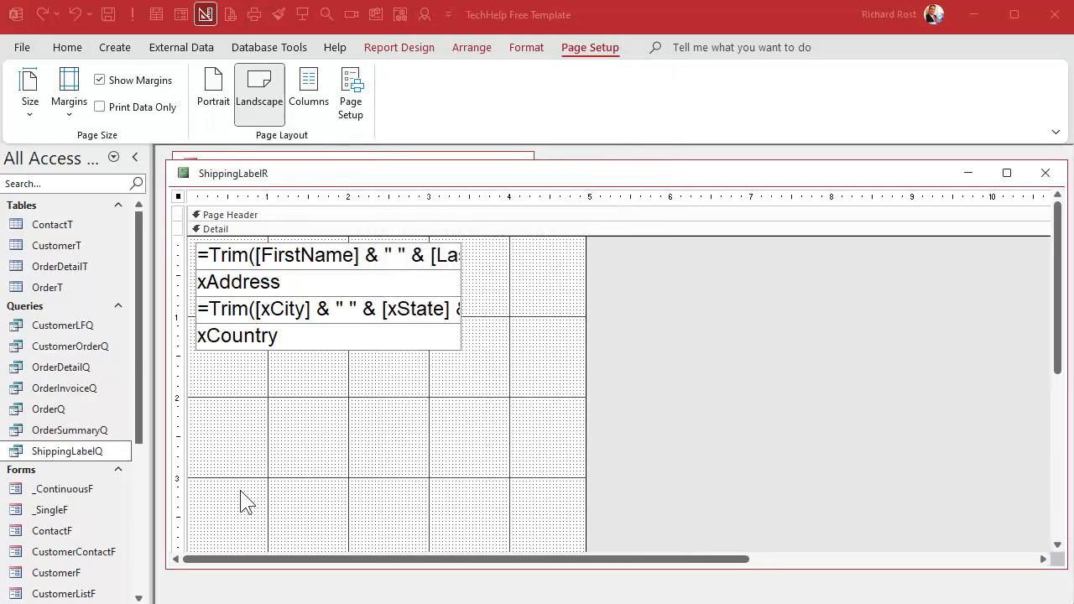
scroll(199, 396, "down", 3)
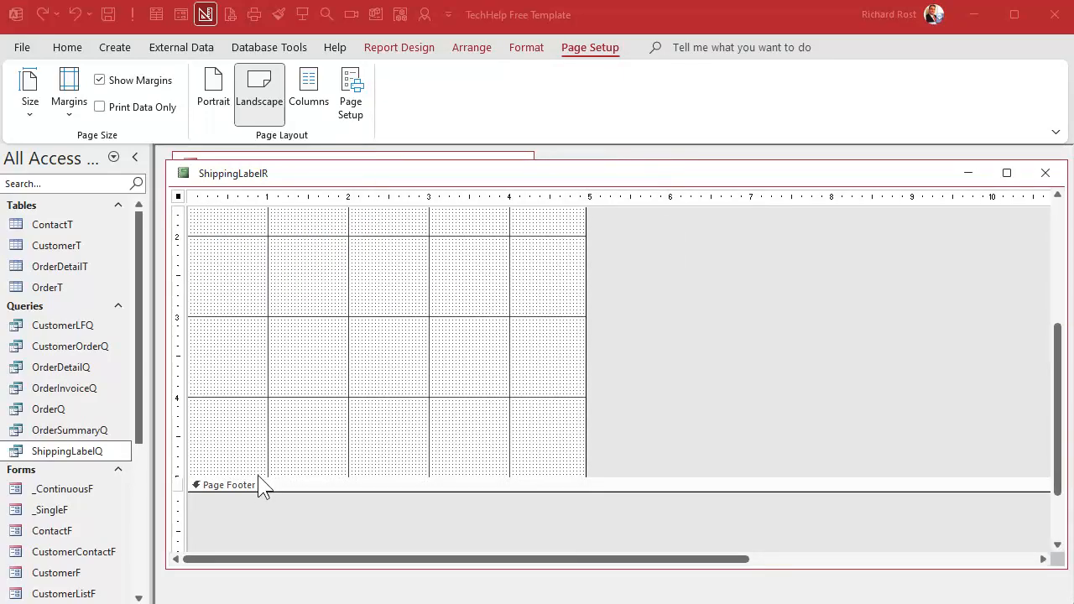
left_click_drag(262, 474, 285, 364)
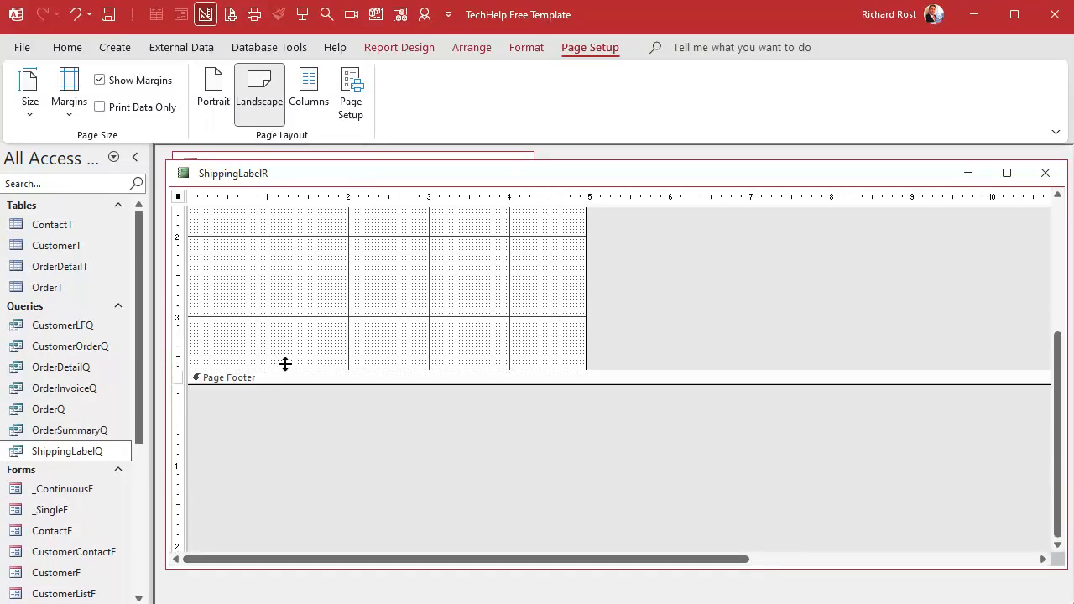
Move the four address text boxes together to about 0.9 inch across and 1.4 inches down in the Detail section.
scroll(361, 312, "up", 3)
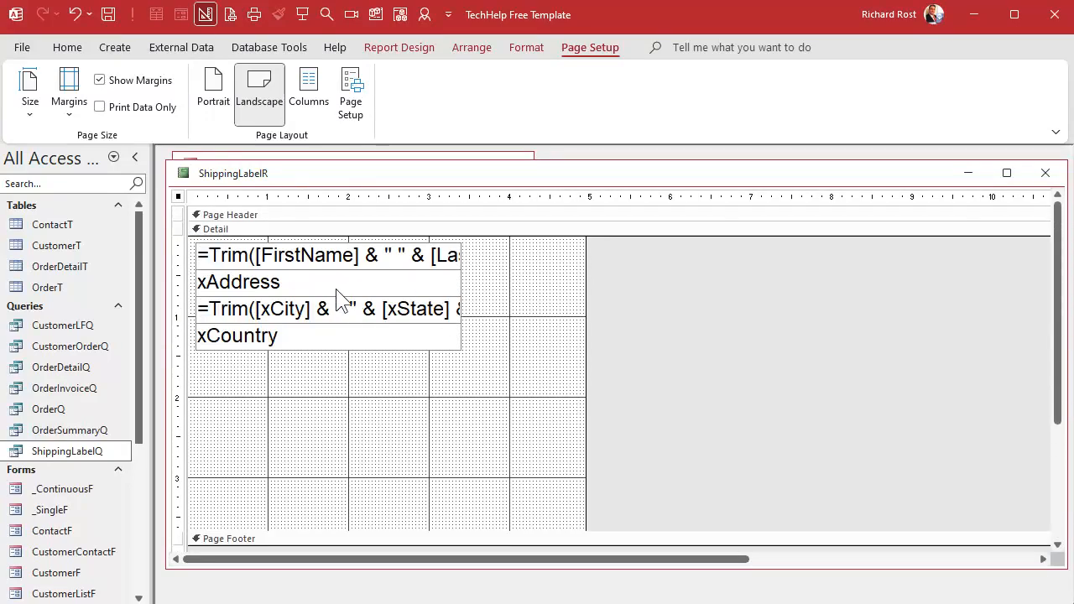
left_click_drag(506, 391, 328, 364)
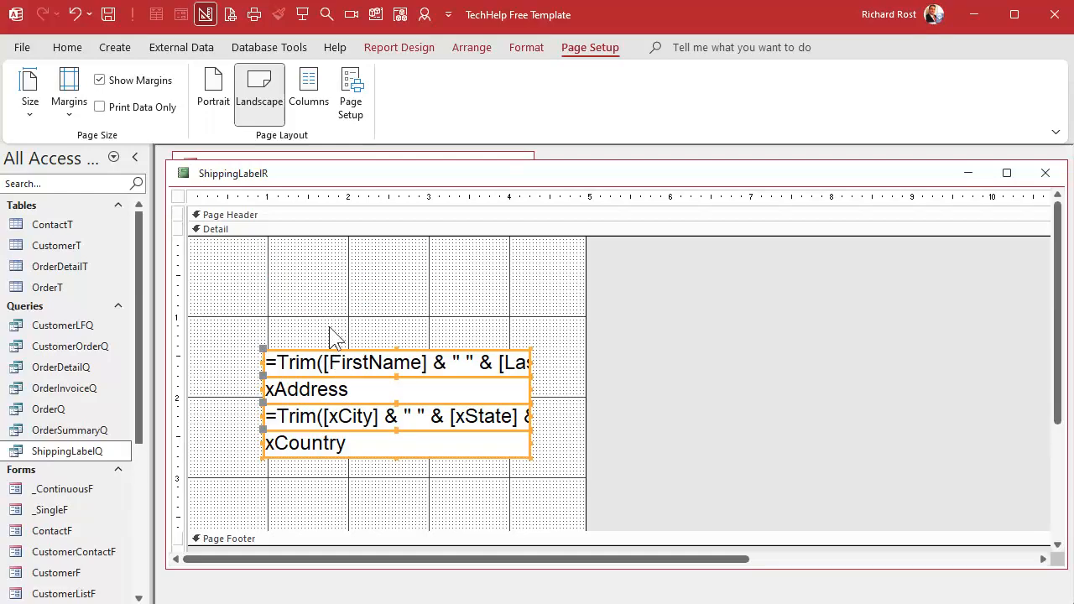
left_click(208, 294)
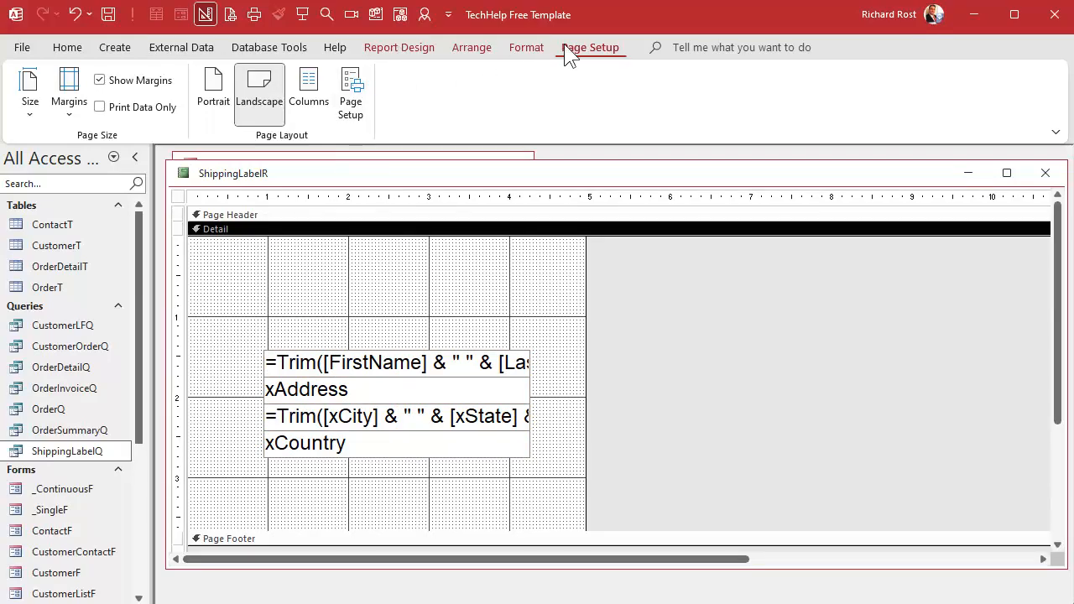
Add a label about 2.5 by 0.8 inches above the address boxes, containing a three-line return address for Spock's Emporium.
left_click(386, 42)
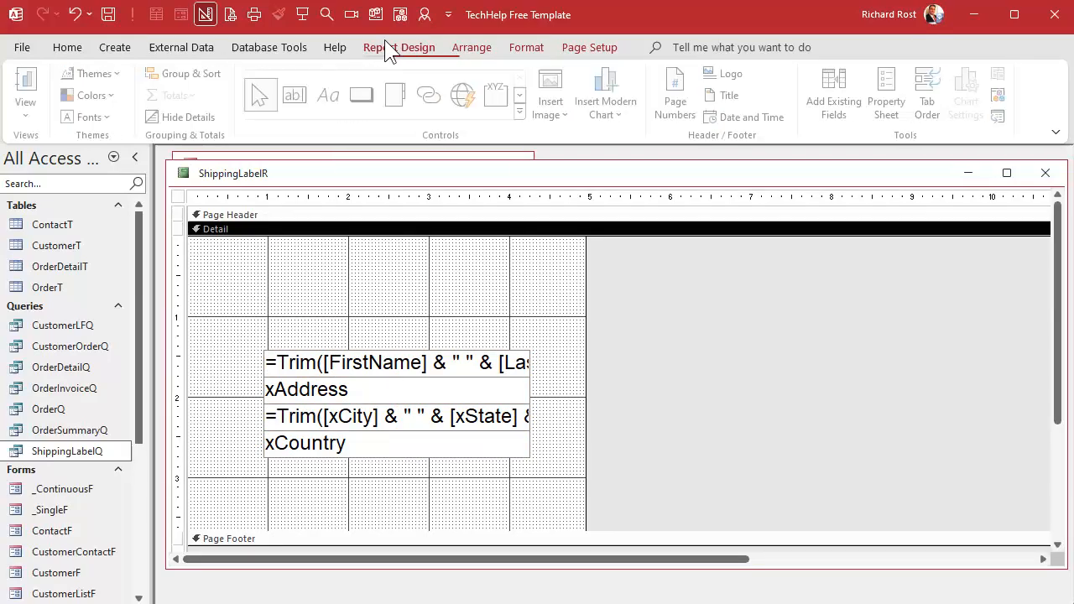
left_click(326, 95)
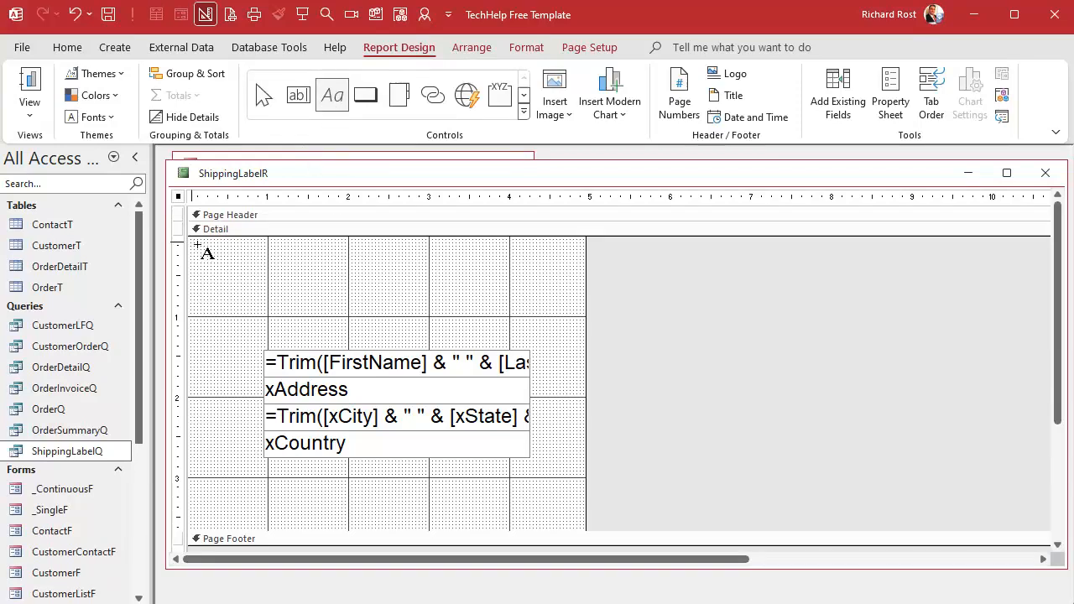
left_click_drag(191, 242, 389, 310)
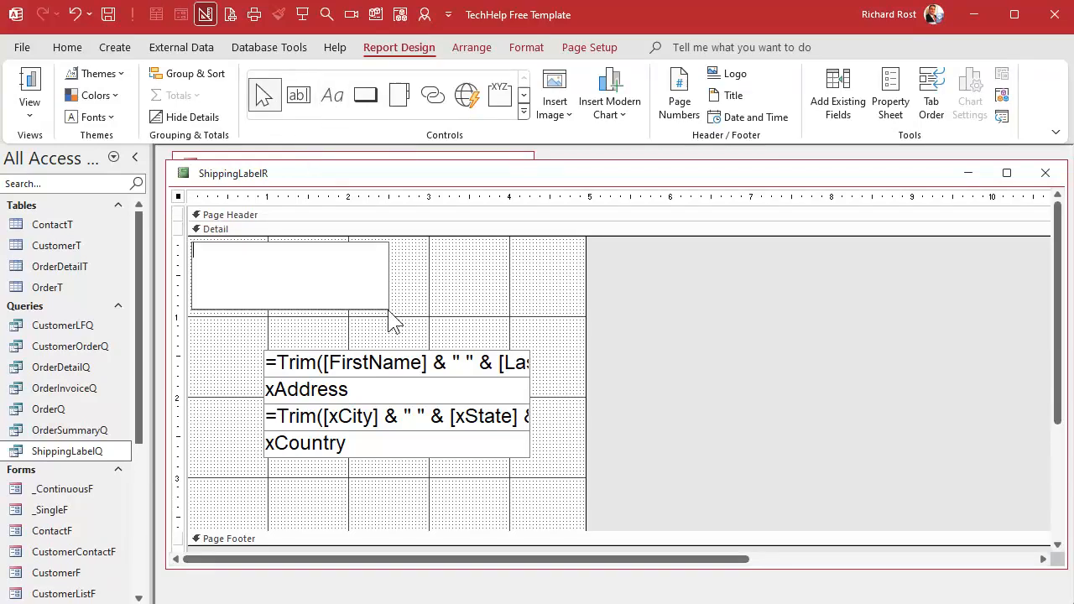
type("Spock's Empr")
key("BackSpace")
type("o")
type("rium ")
type("101 Somewhere")
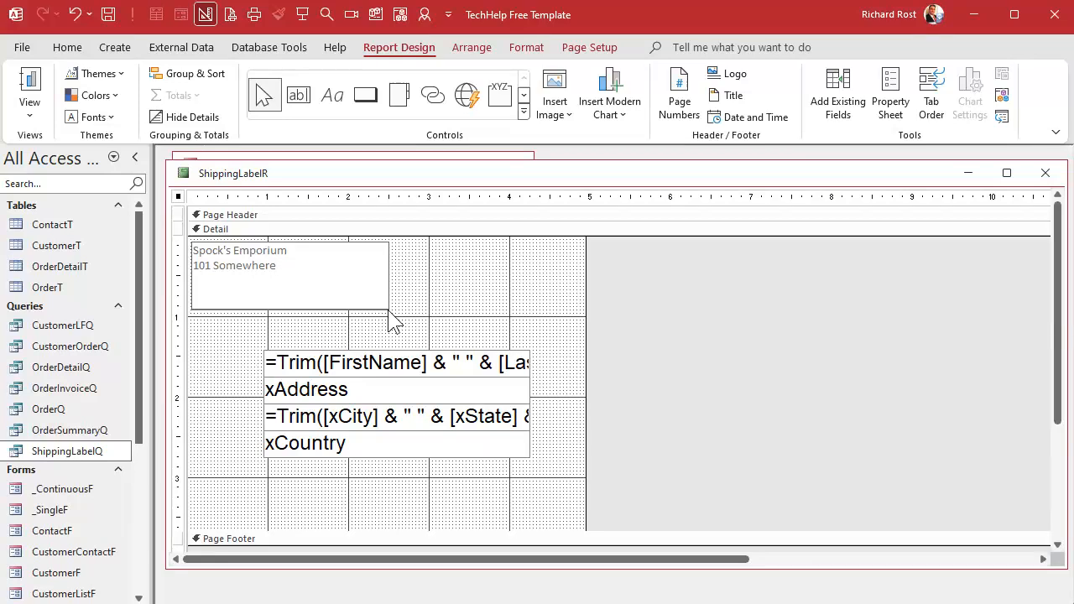
key("ctrl+Return")
type("Galaxy Far Away")
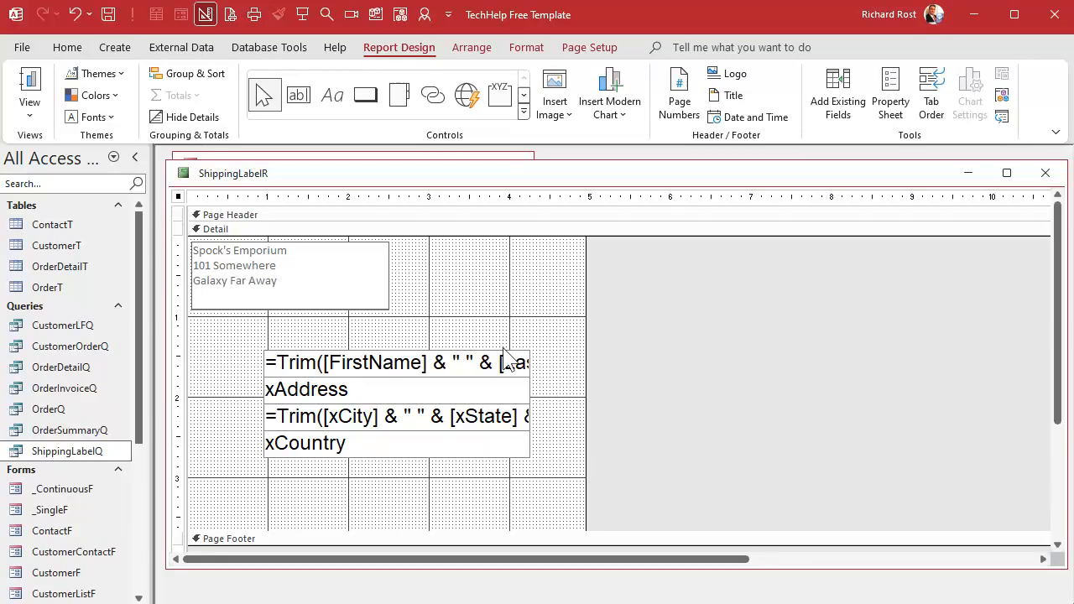
left_click(466, 318)
left_click(427, 287)
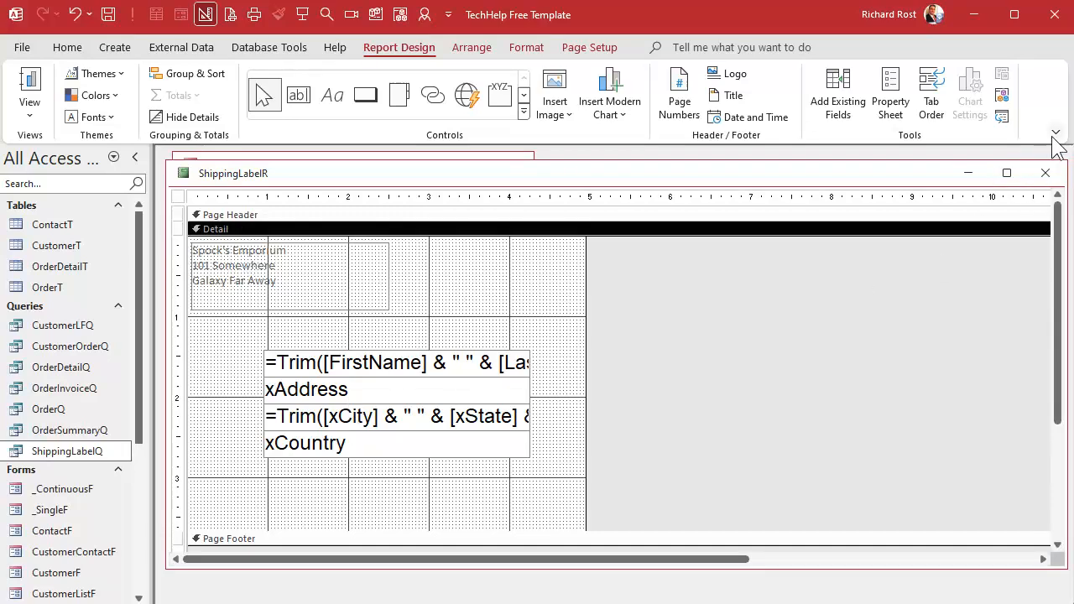
Close the report design and reopen ShippingLabelR to preview the rearranged label.
left_click(1046, 173)
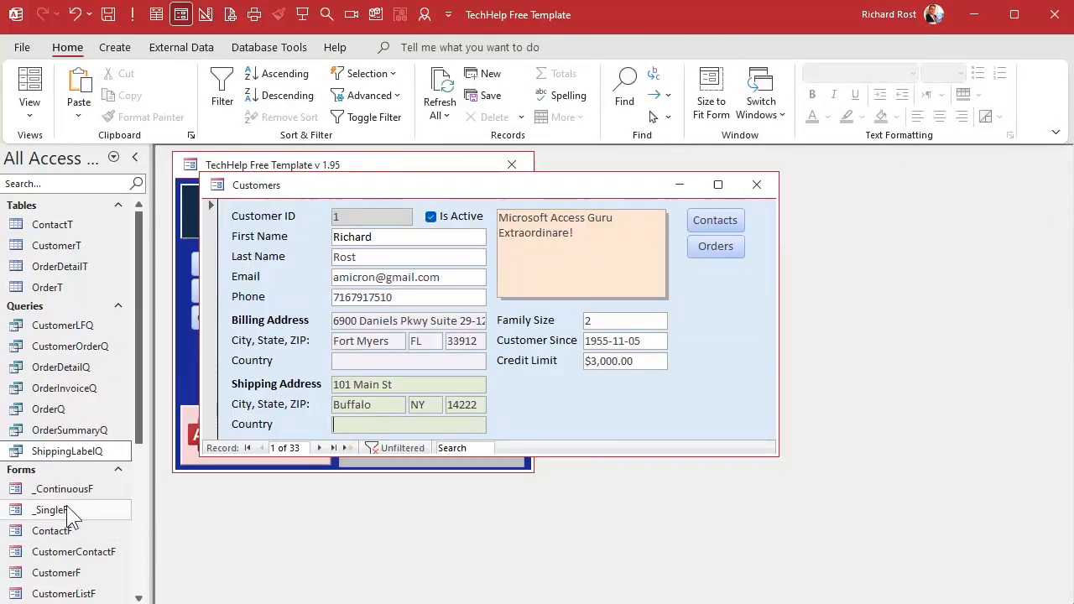
scroll(67, 505, "down", 3)
scroll(52, 536, "down", 2)
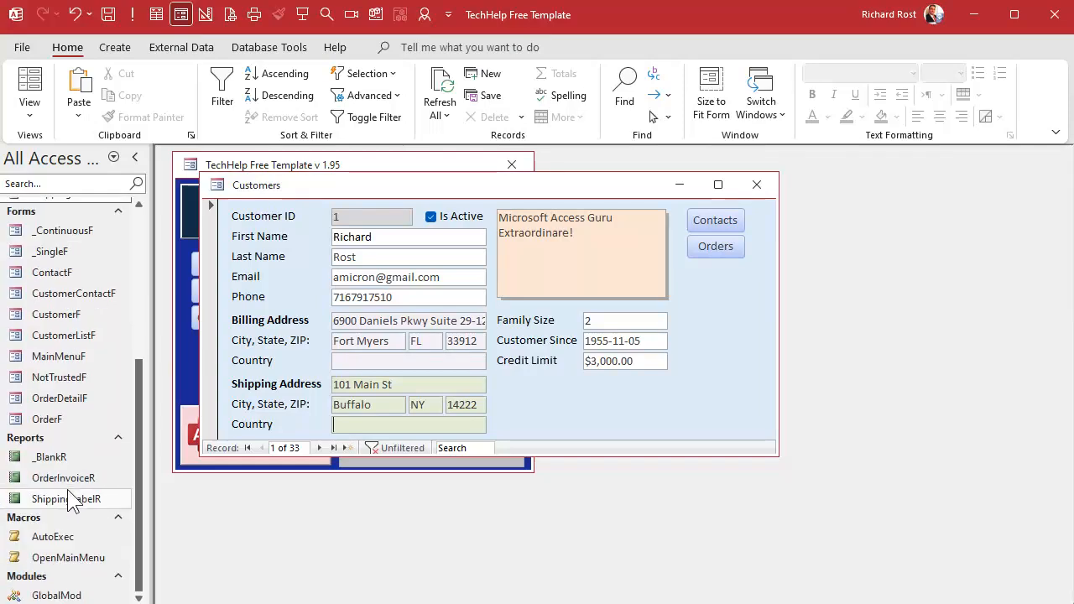
right_click(65, 498)
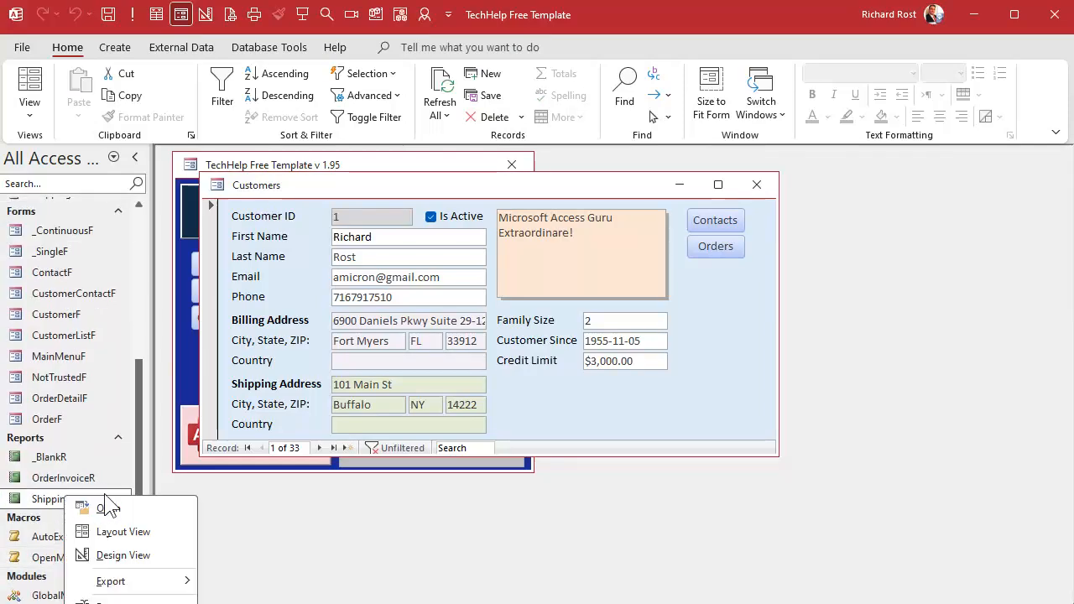
left_click(108, 508)
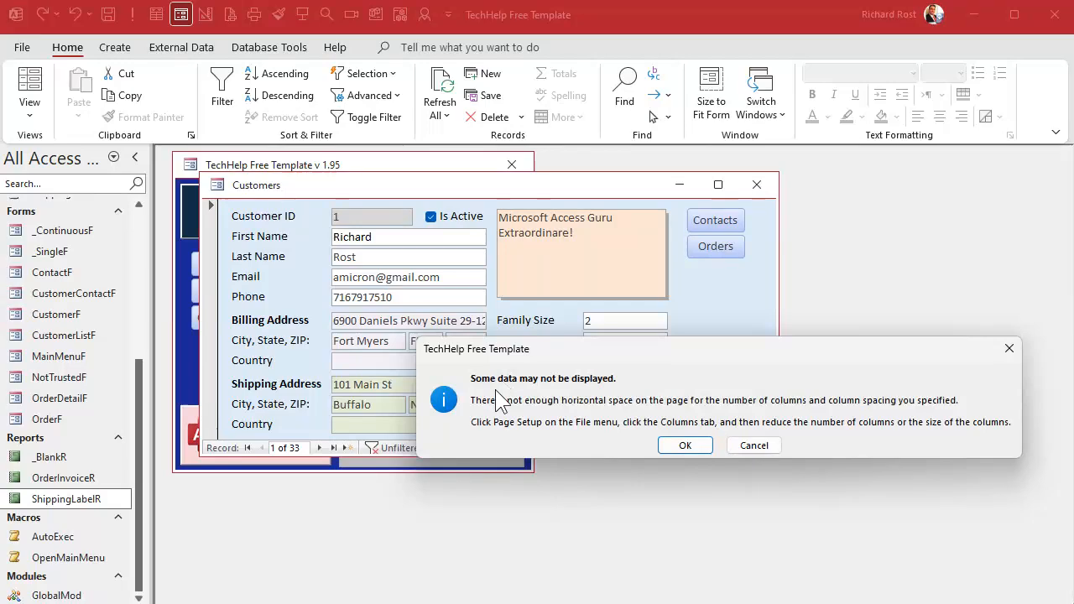
left_click(690, 444)
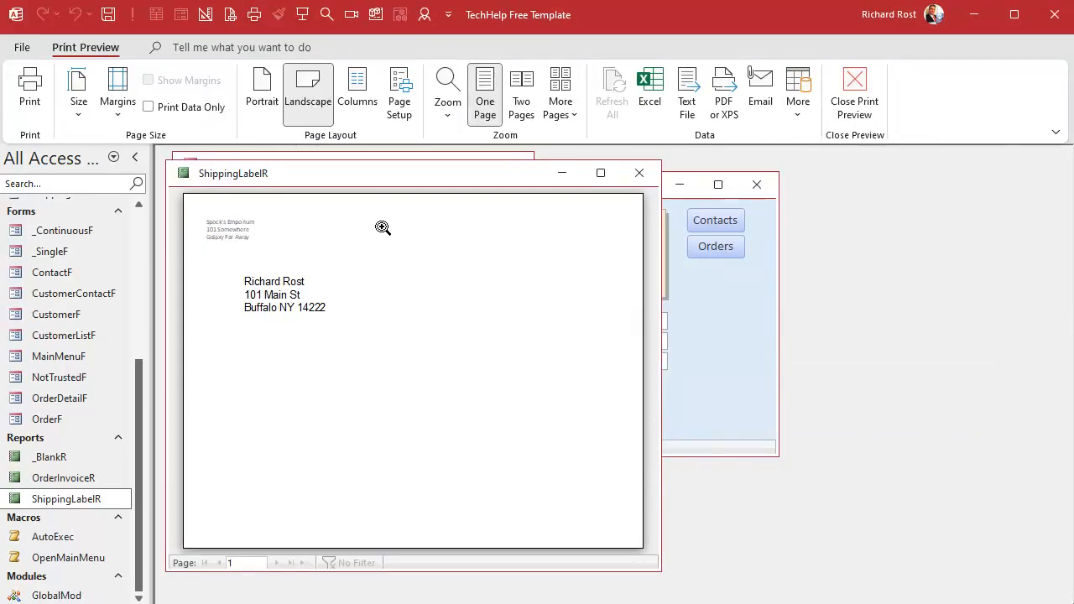
Narrow the report's design area in small increments to about 4.8 inches, rechecking it in Print Preview after each change.
right_click(407, 175)
left_click(465, 317)
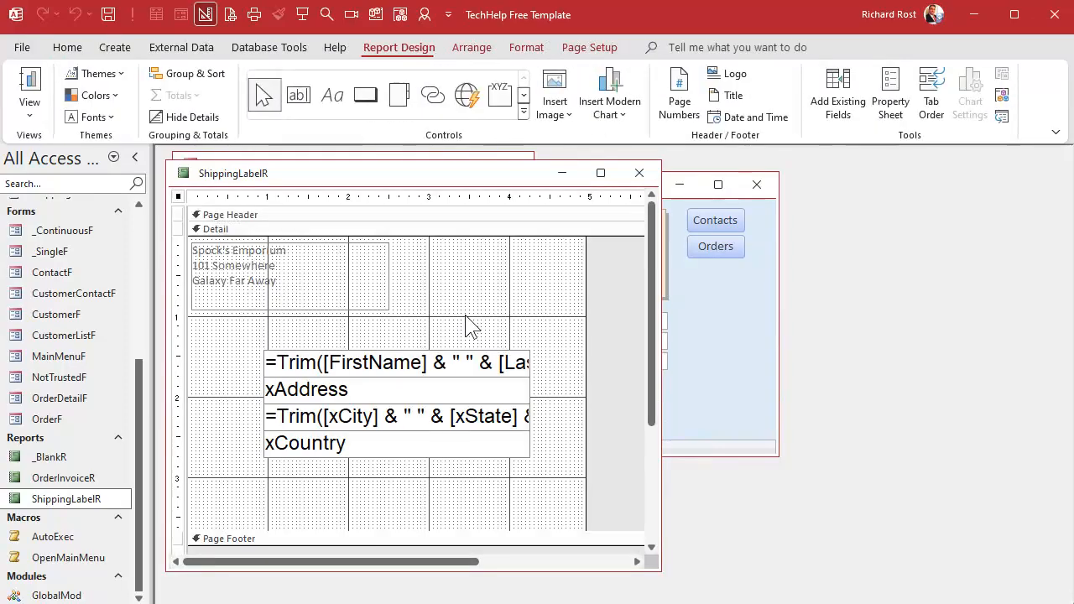
left_click_drag(583, 257, 581, 254)
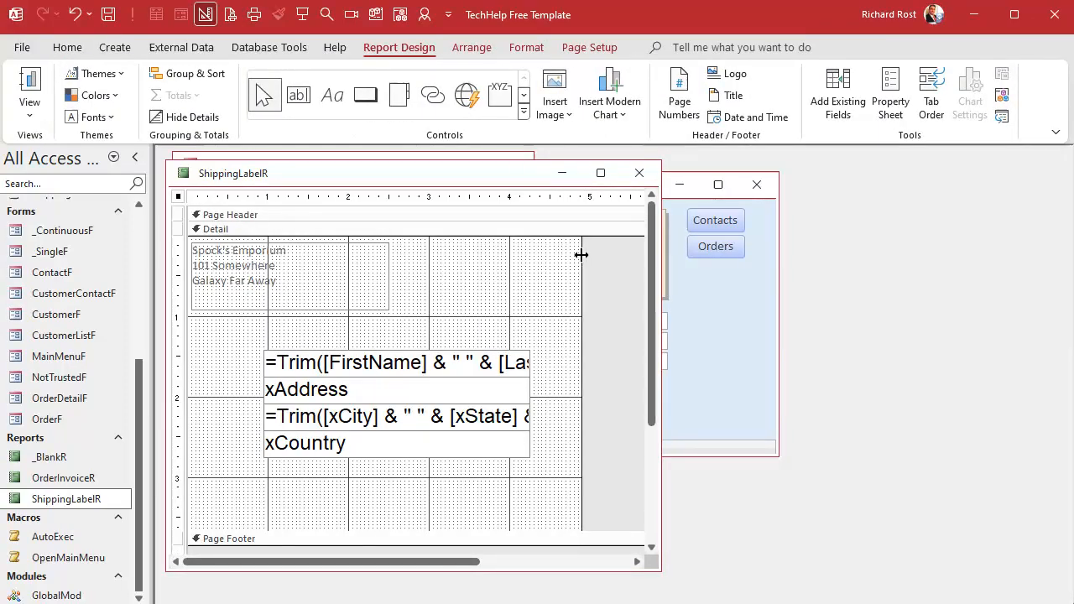
right_click(415, 177)
left_click(474, 334)
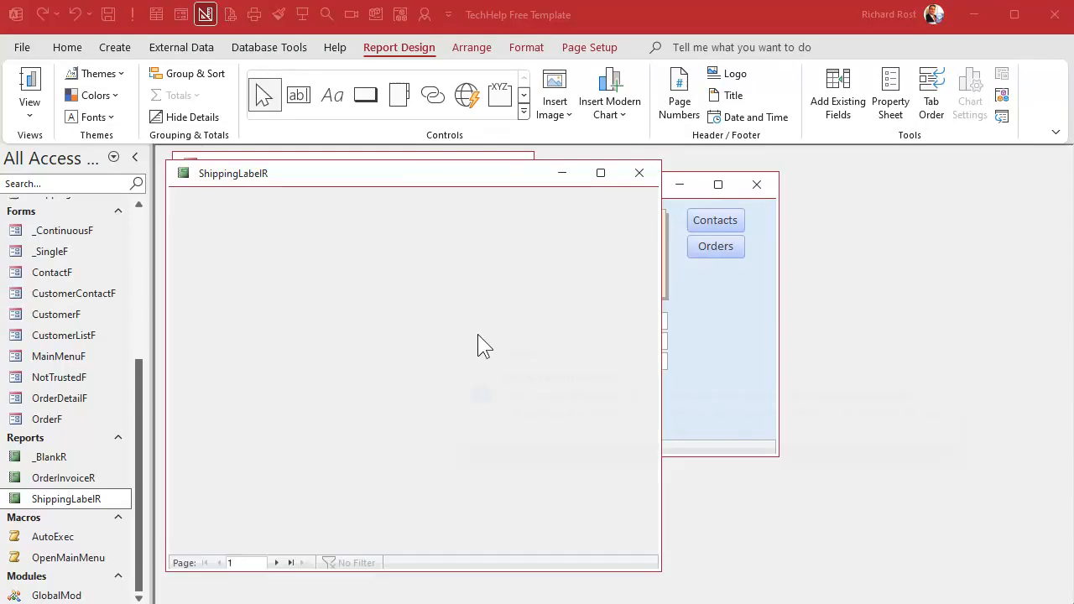
left_click(685, 445)
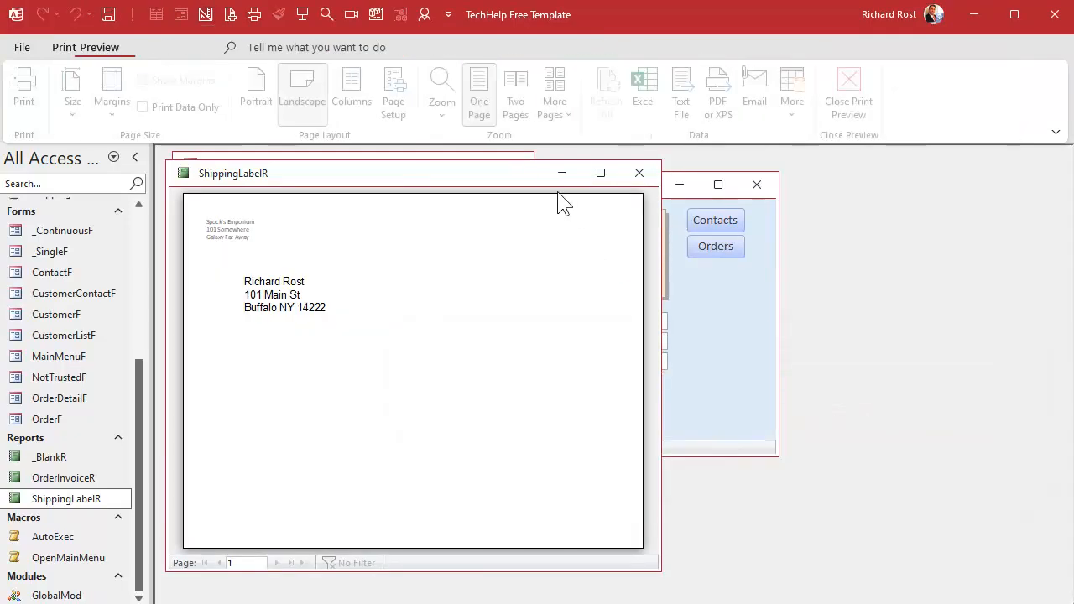
right_click(485, 174)
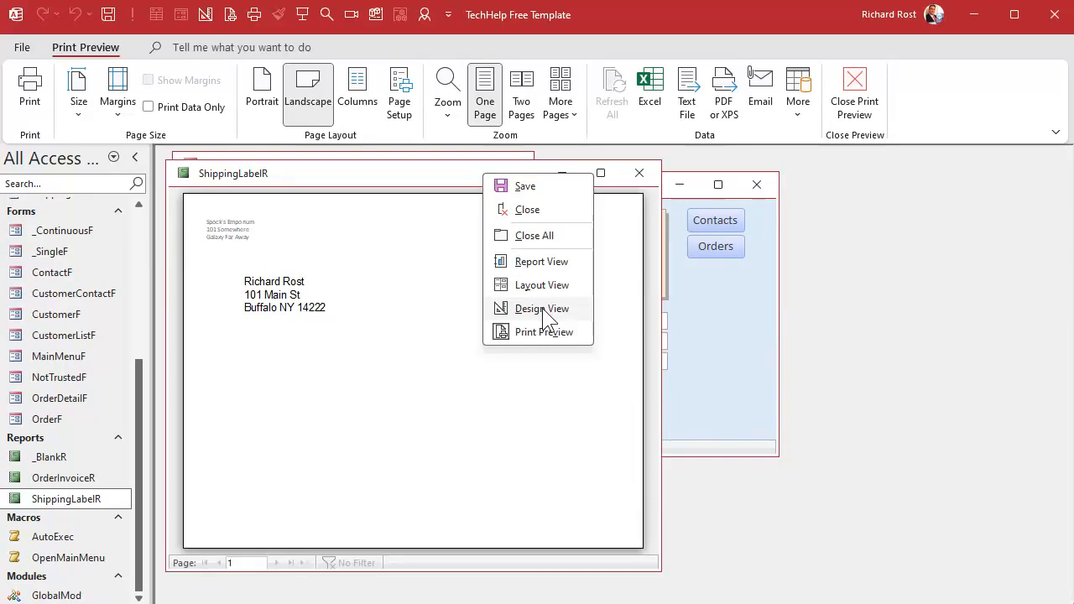
left_click(544, 309)
left_click_drag(579, 271, 576, 271)
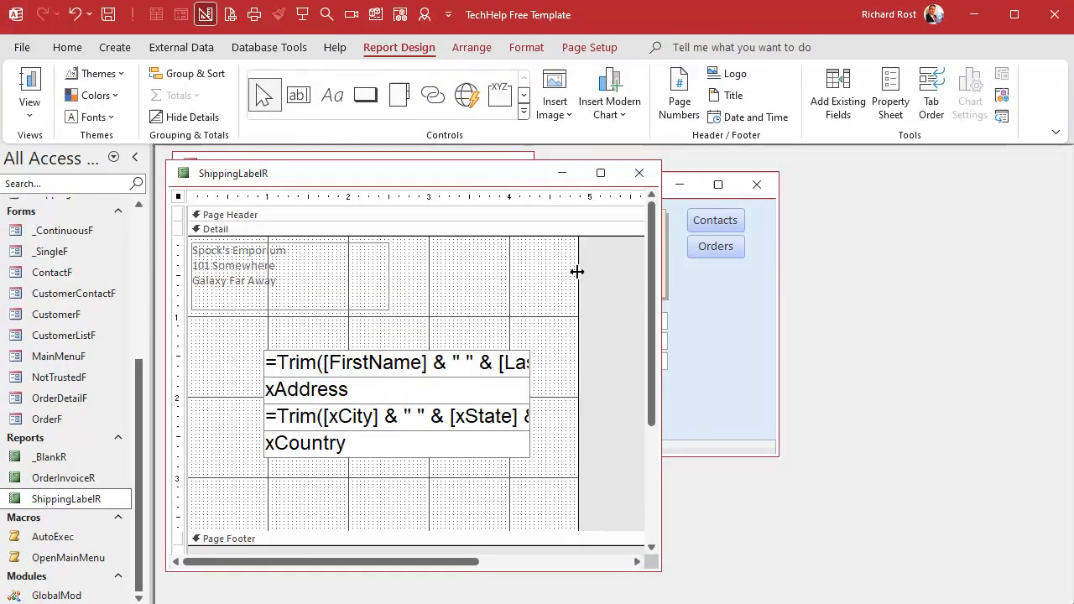
right_click(483, 180)
left_click(540, 335)
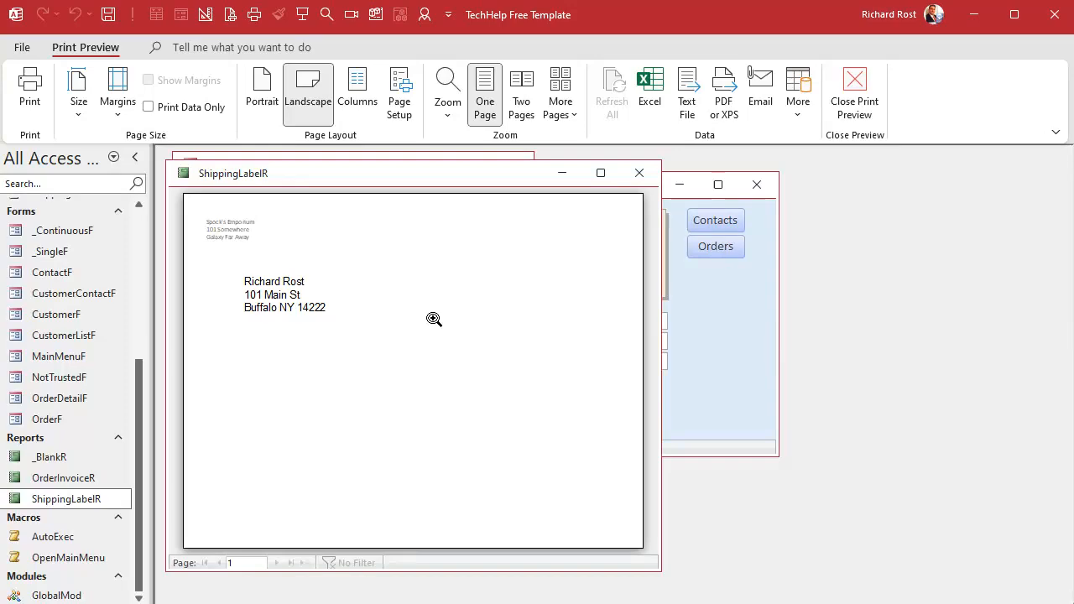
Examine the return and shipping addresses up close in the label preview and close the report.
left_click(214, 240)
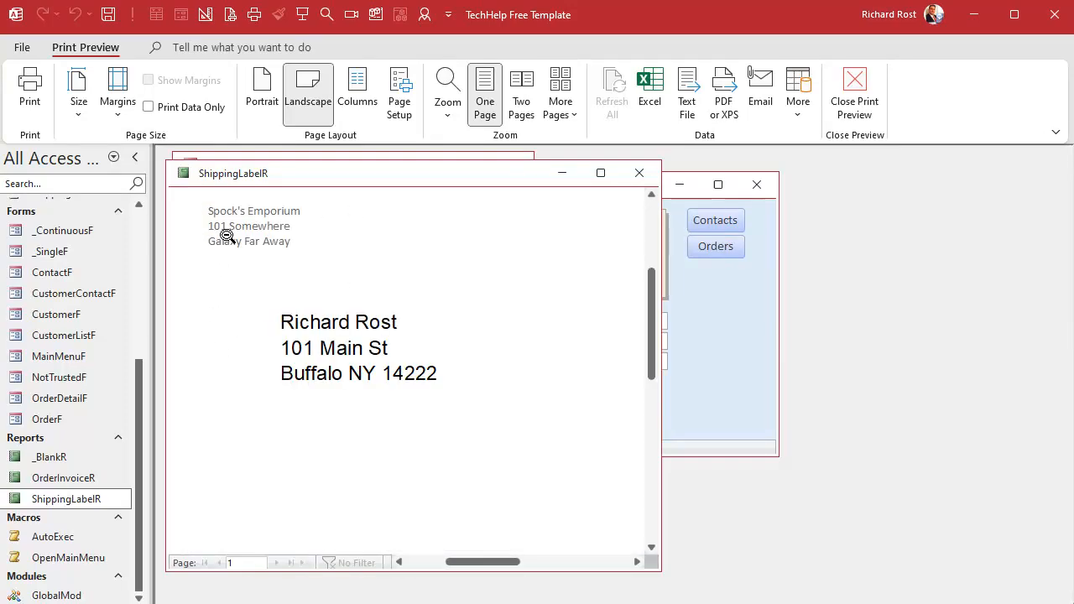
left_click(226, 235)
left_click(635, 172)
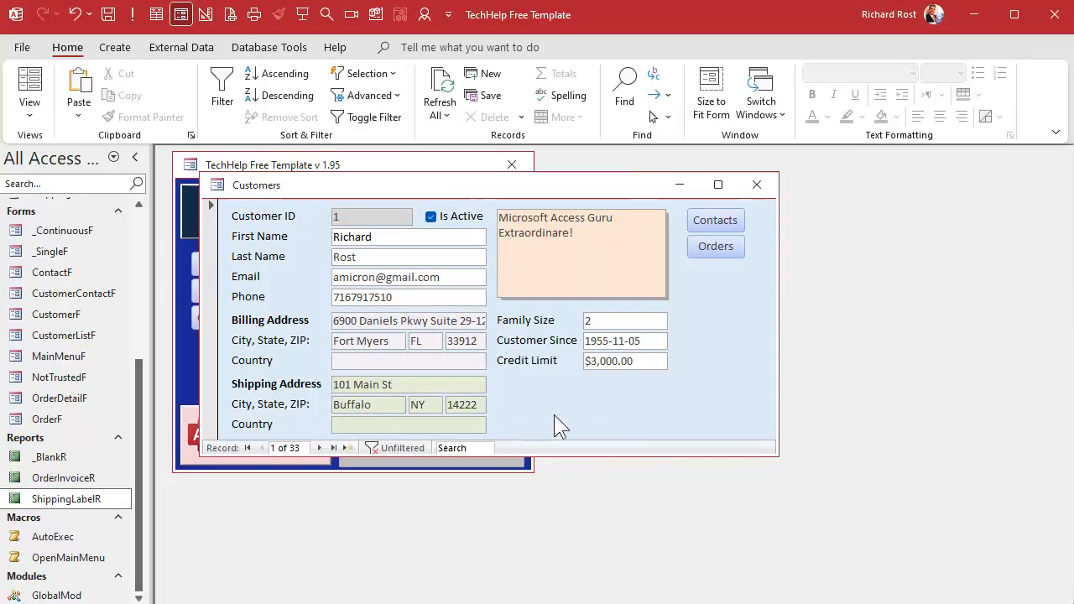
Open the Customers form in Design View and enlarge its window to show the whole Detail section.
right_click(577, 405)
left_click(641, 461)
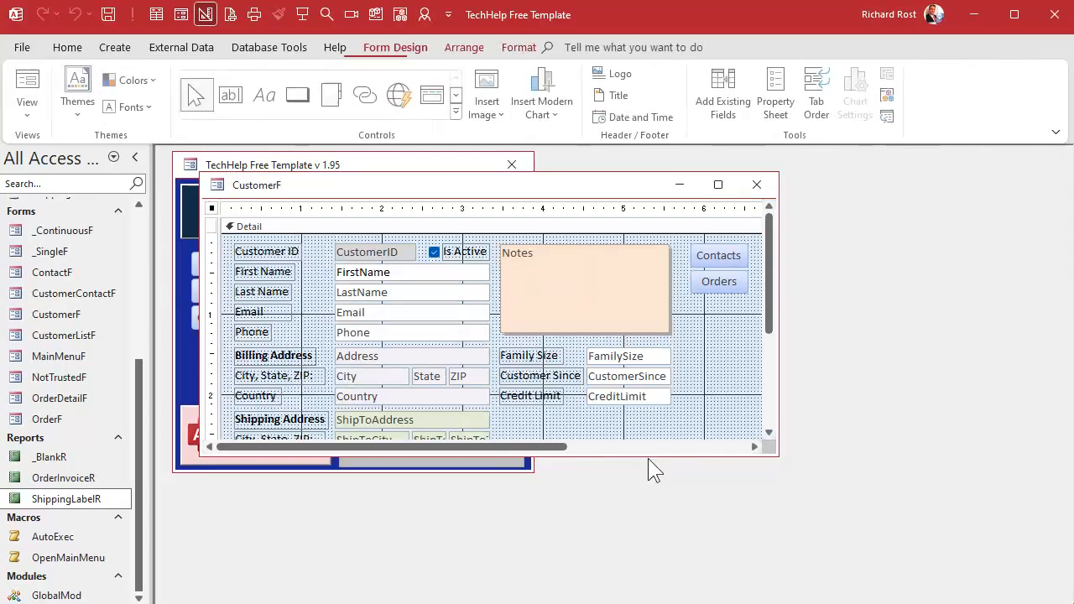
left_click_drag(777, 454, 885, 541)
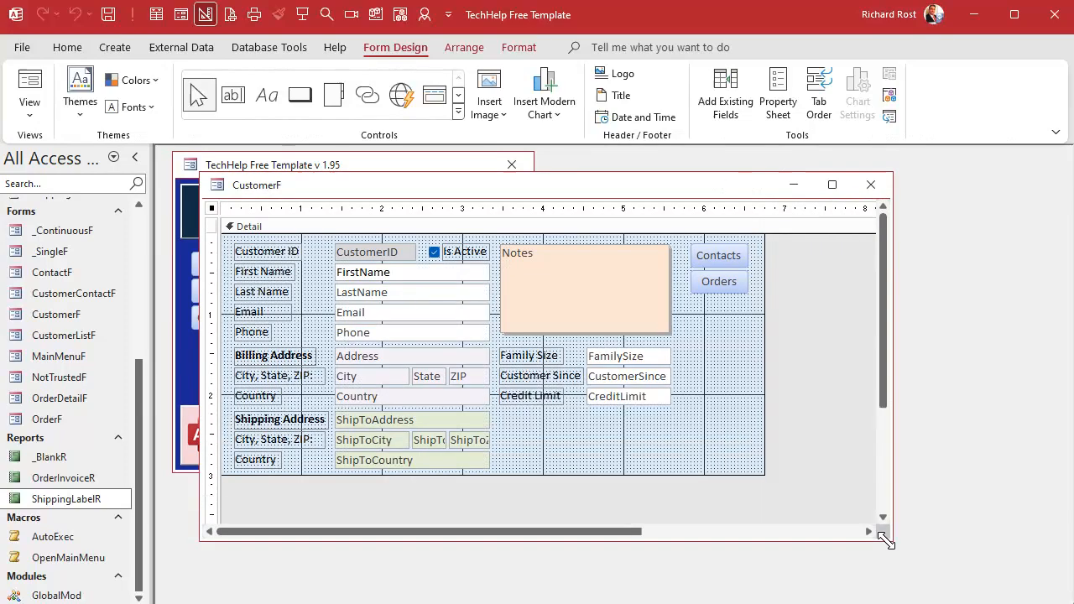
Add a command button below Credit Limit, beside the shipping address, using the Preview Report action for ShippingLabelR.
left_click(298, 97)
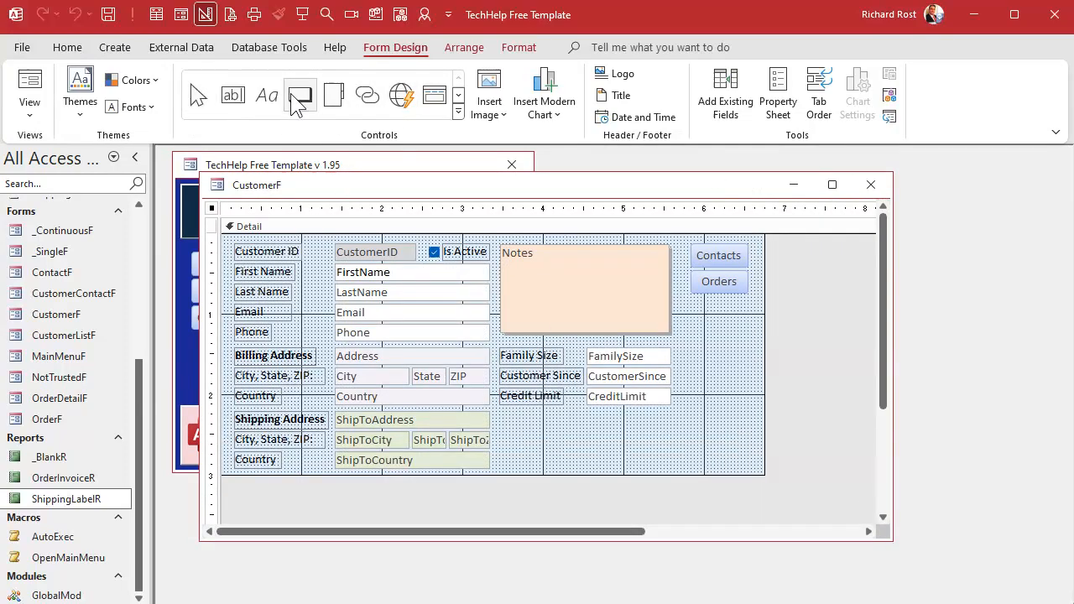
left_click(503, 426)
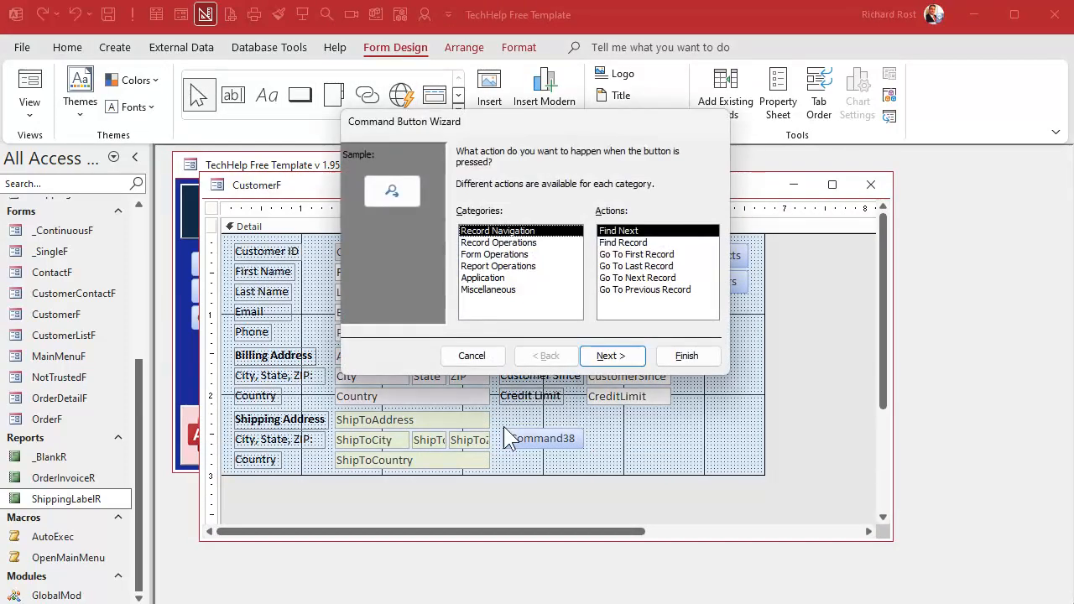
left_click(502, 266)
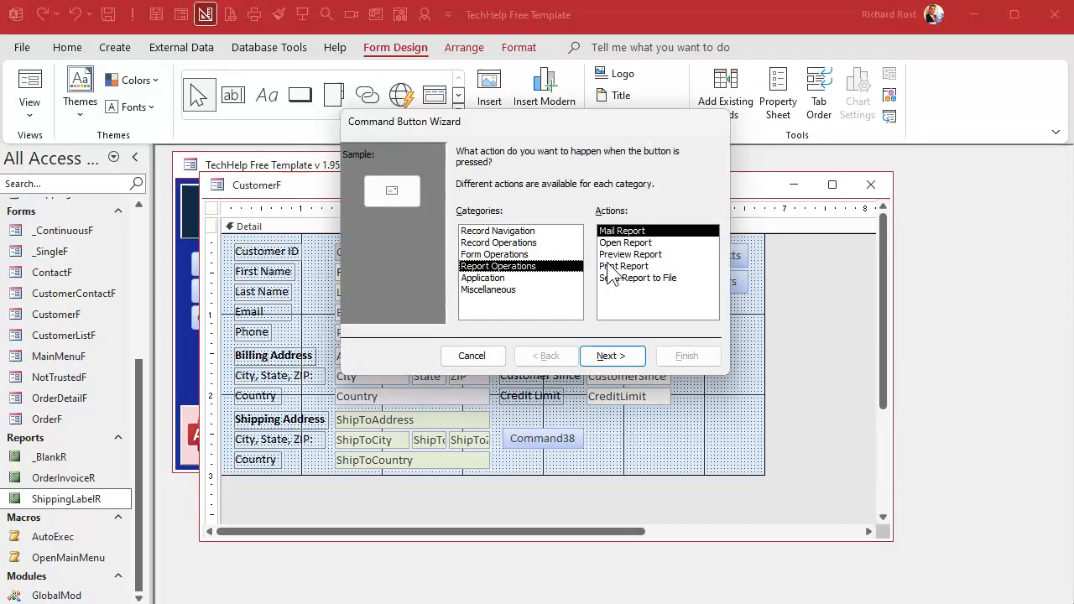
left_click(647, 255)
left_click(627, 356)
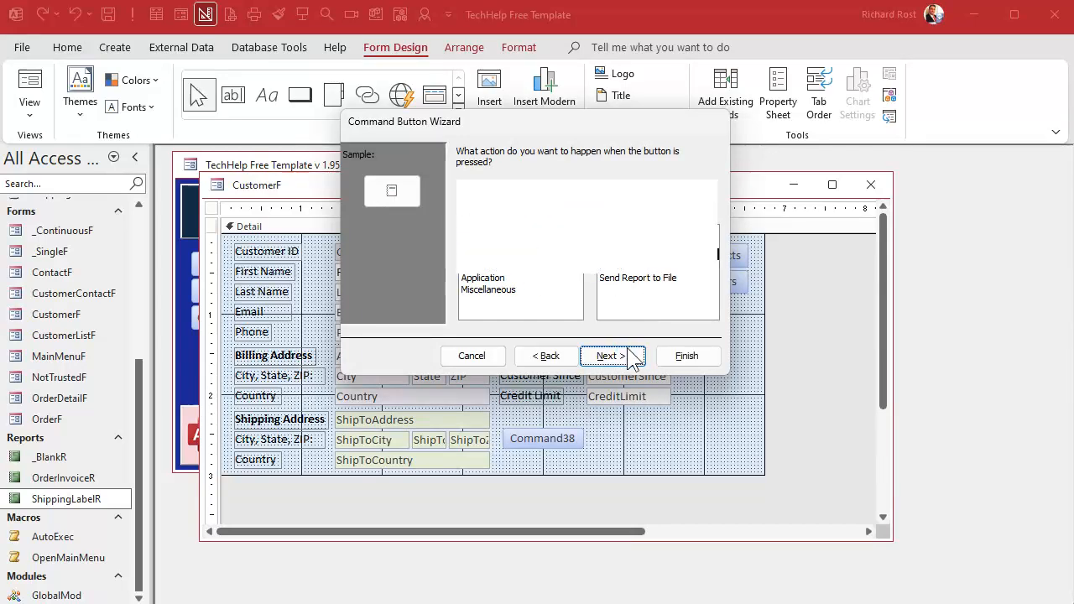
left_click(522, 213)
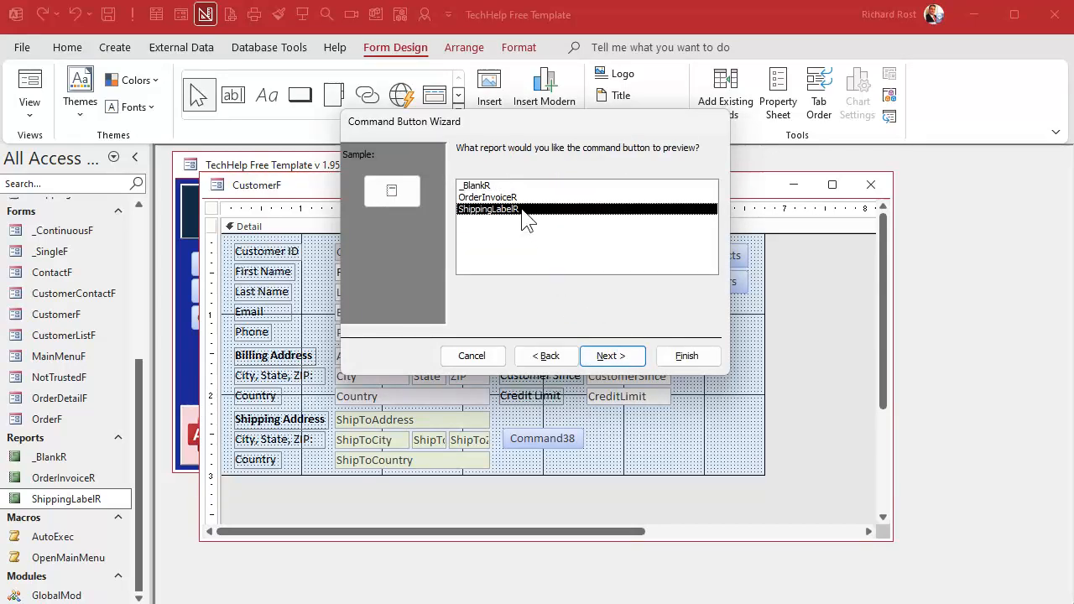
left_click(616, 355)
Give the ShippingLabelR preview button the text Shipping Label, name it PrintShippingLabelBtn and finish the wizard.
left_click(478, 219)
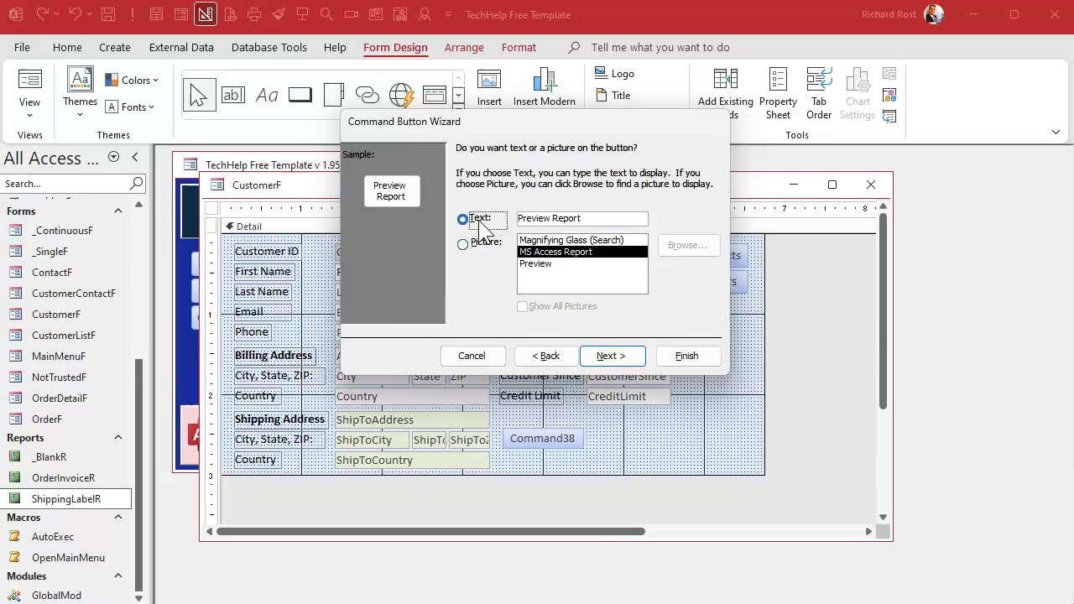
left_click_drag(608, 222, 470, 220)
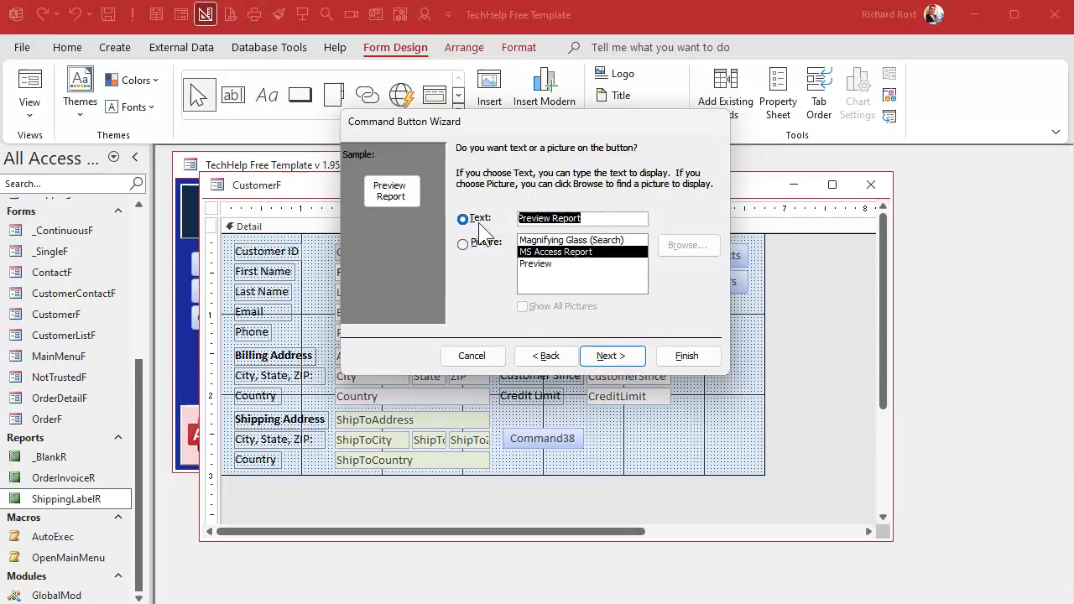
type("Shipping Label")
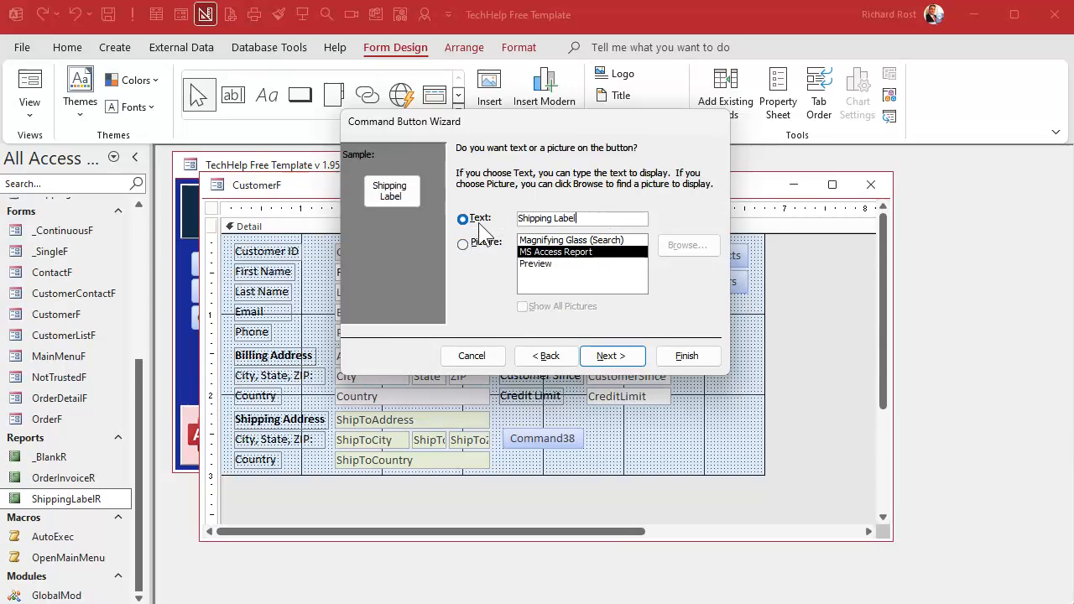
left_click(619, 356)
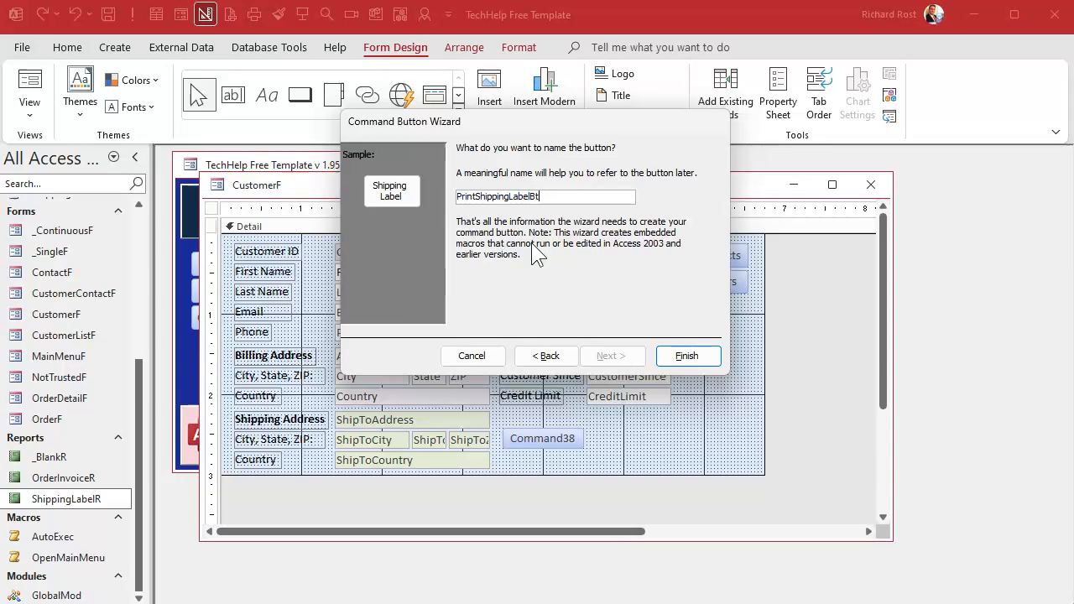
left_click(691, 356)
left_click(669, 410)
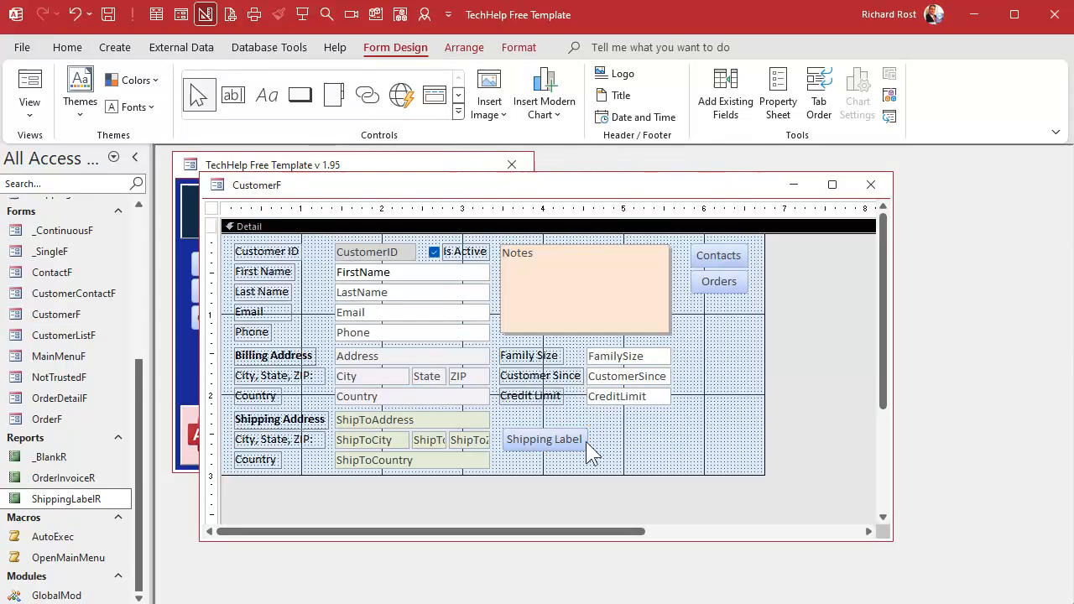
Shift the Shipping Label button slightly toward the shipping address fields and close the customer form.
left_click_drag(556, 439, 549, 438)
left_click(632, 437)
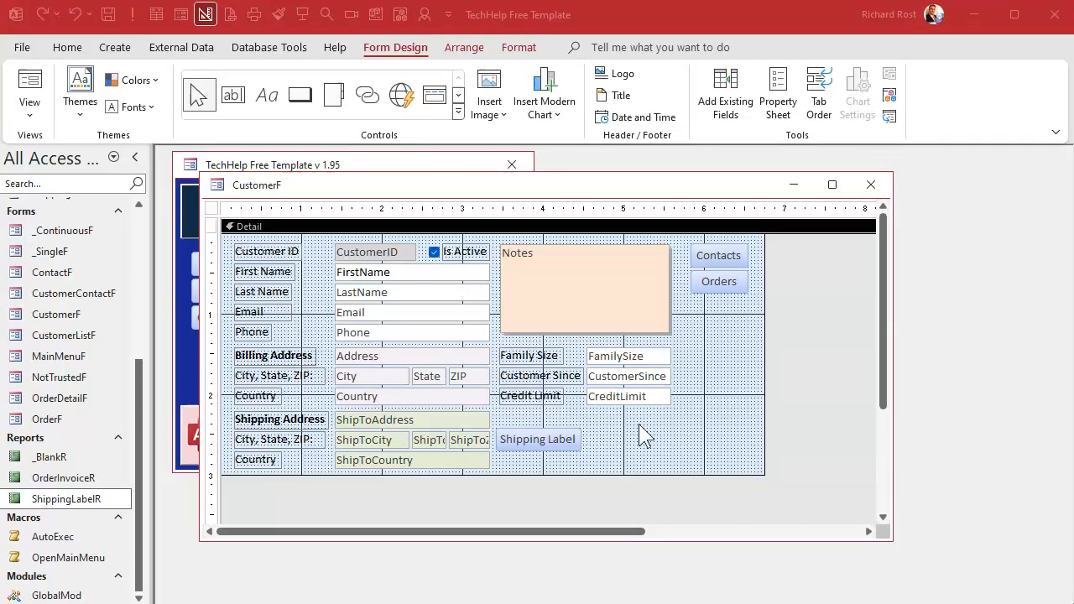
left_click(872, 184)
left_click(651, 430)
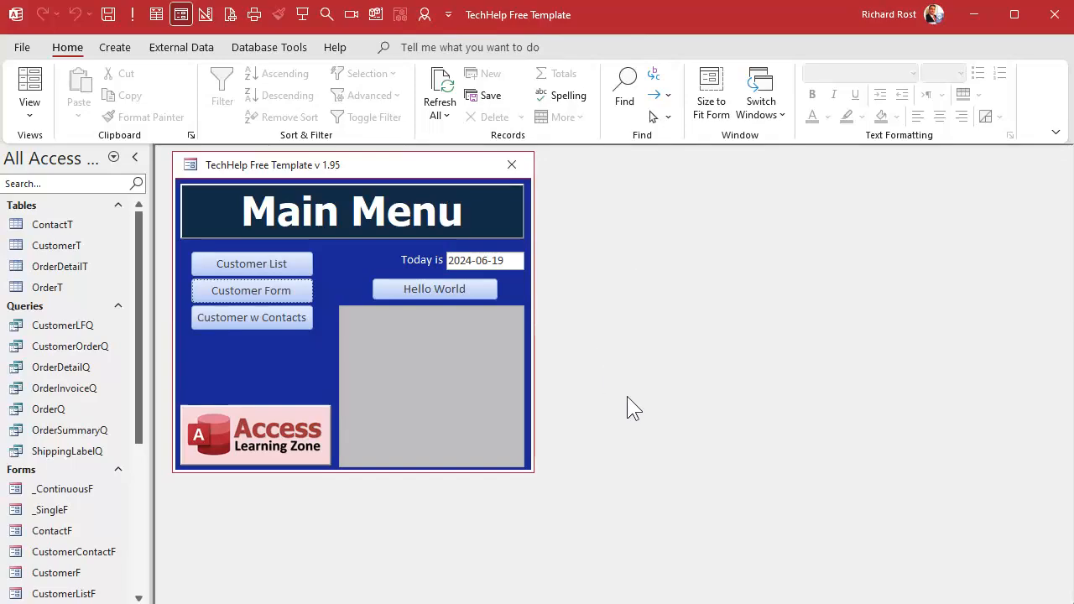
Open the customer form from the Main Menu, preview the first customer's shipping label and close the preview.
left_click(249, 290)
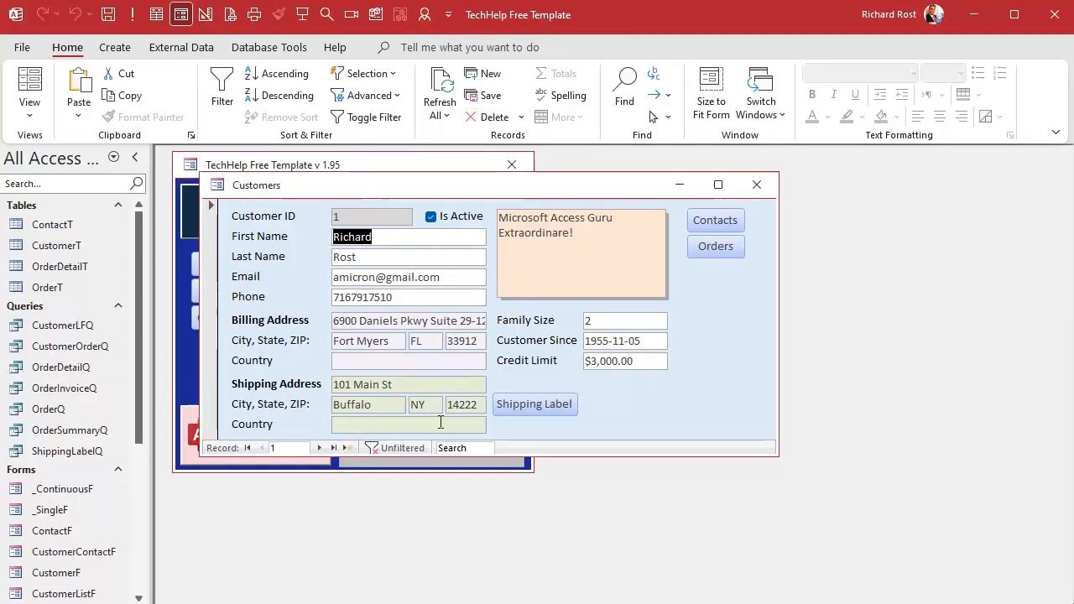
left_click(547, 405)
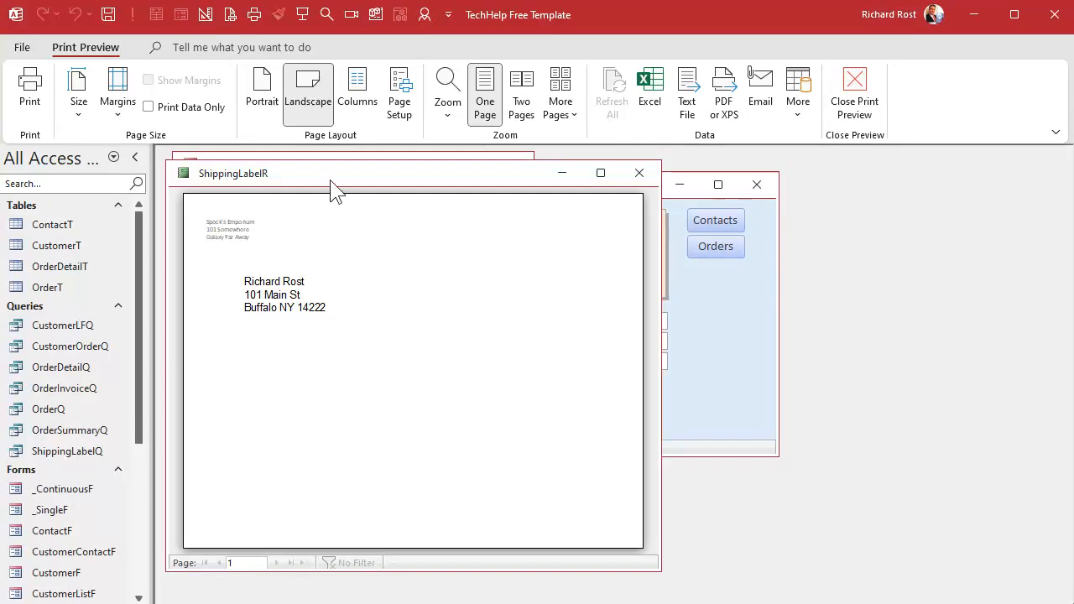
left_click(636, 174)
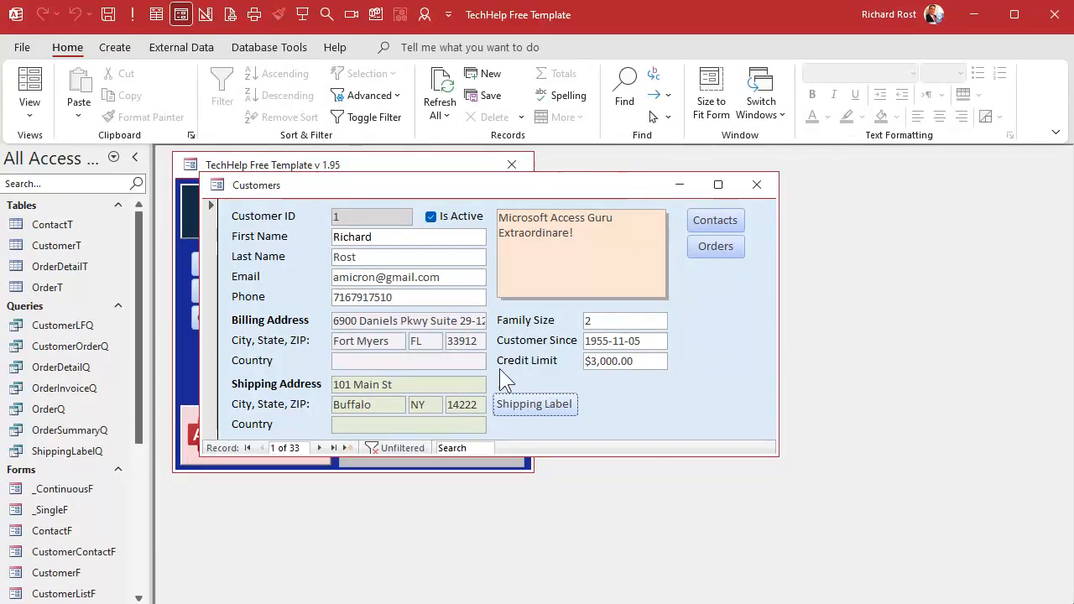
Append XXXX to the first customer's shipping address, preview the shipping label again and close it.
left_click(418, 385)
type("XXXX")
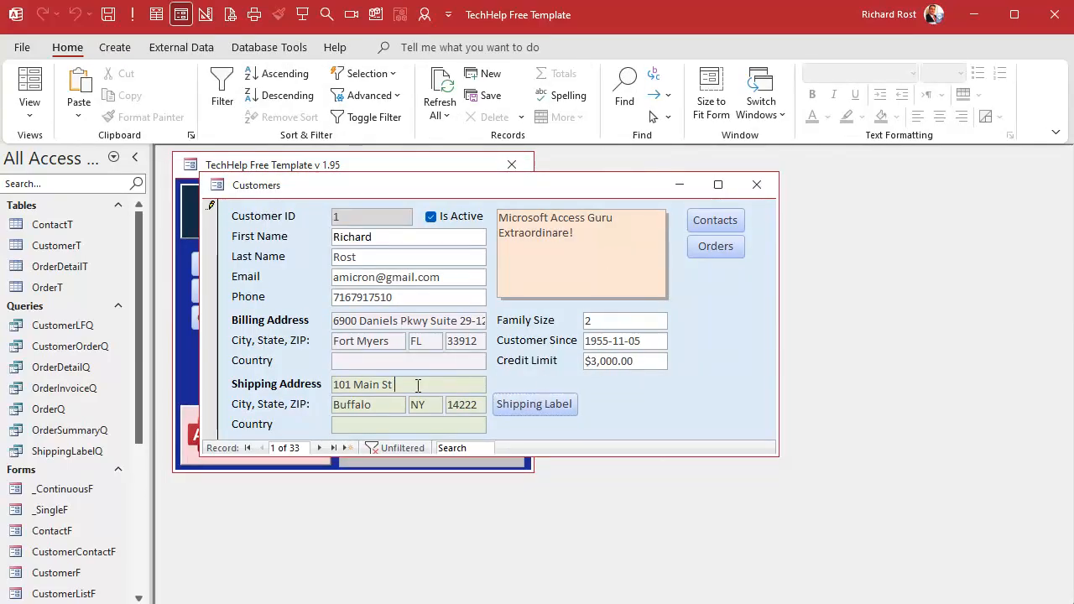
left_click(542, 399)
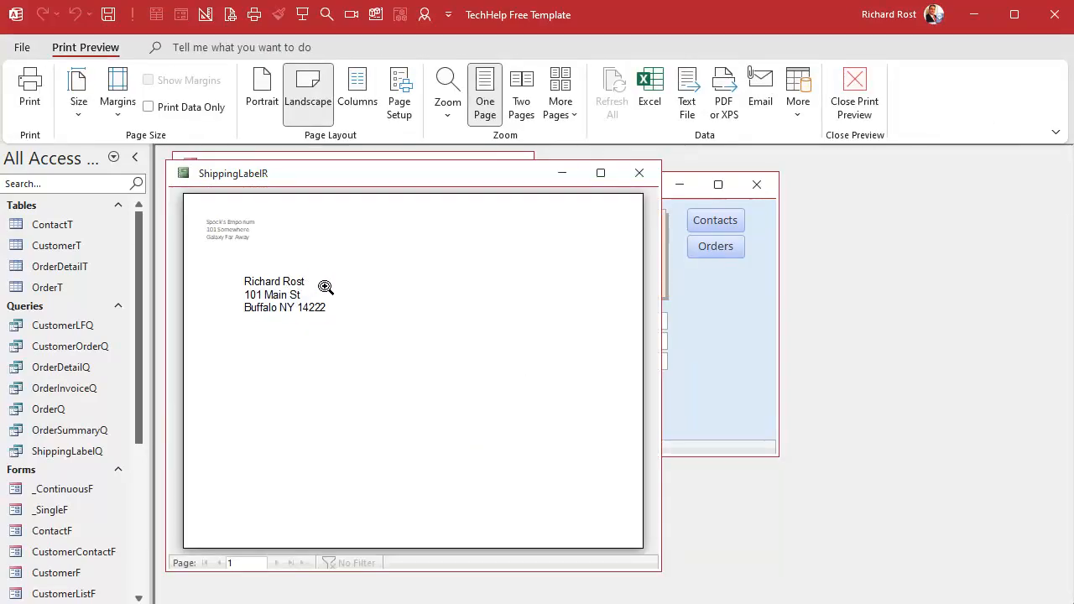
left_click(639, 172)
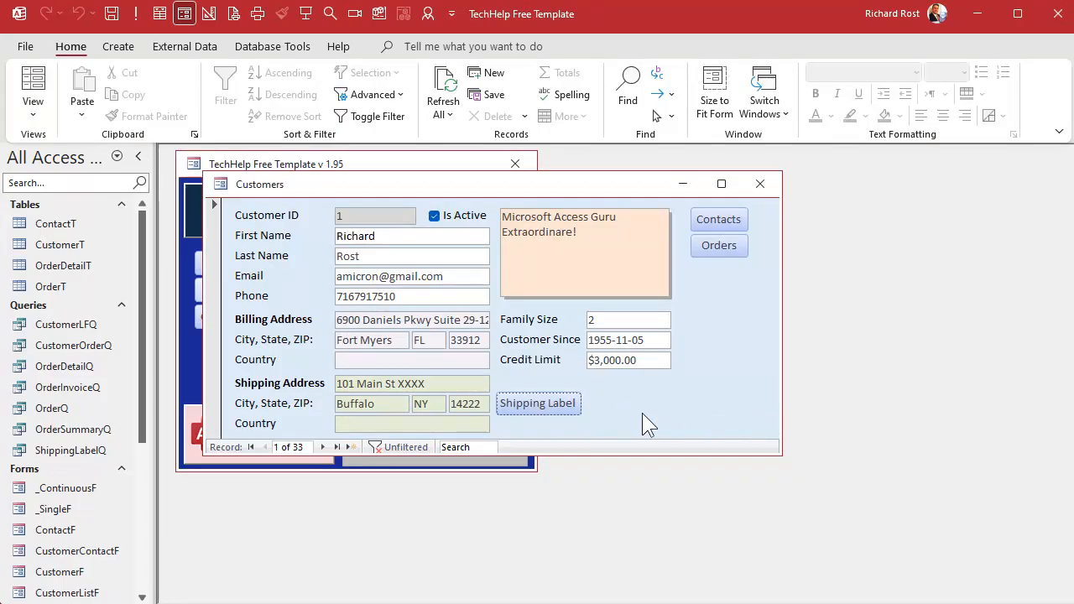
Return the customer form to Design View with a taller window and delete the Shipping Label button.
right_click(634, 394)
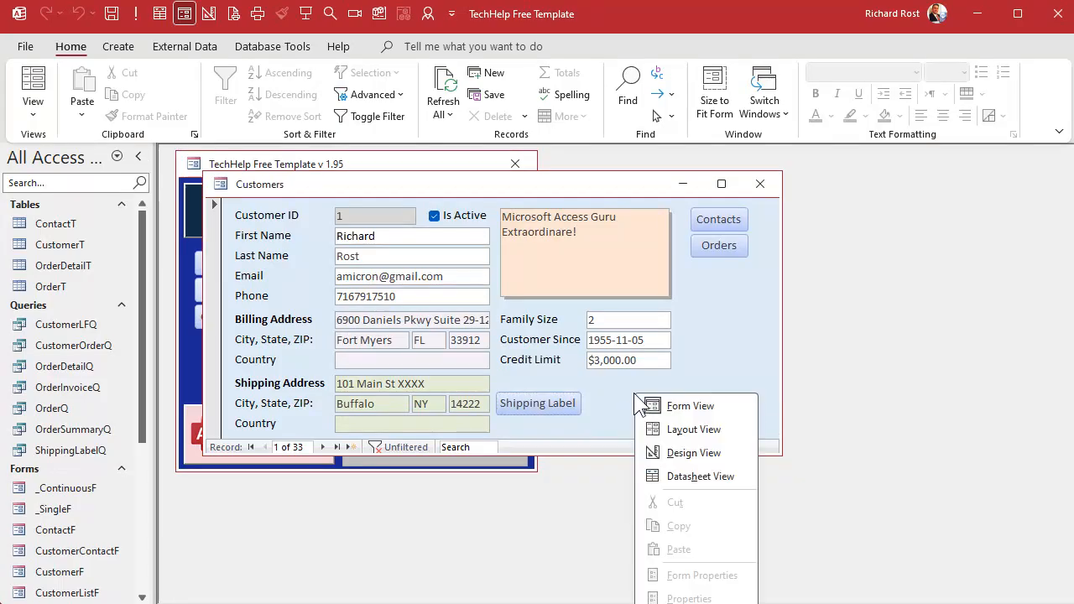
left_click(693, 453)
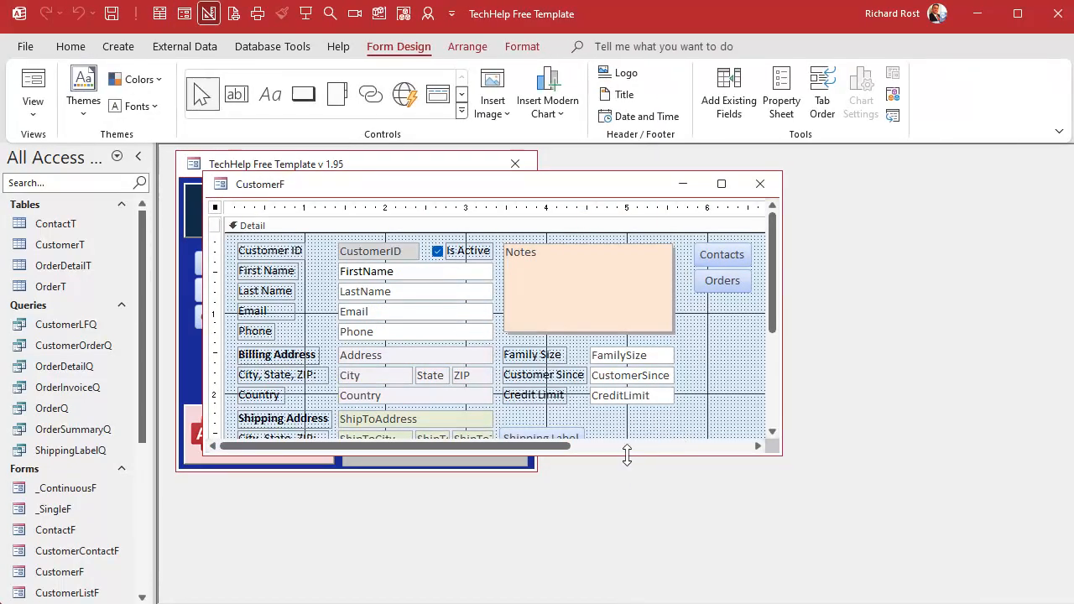
left_click_drag(626, 454, 627, 516)
left_click(550, 438)
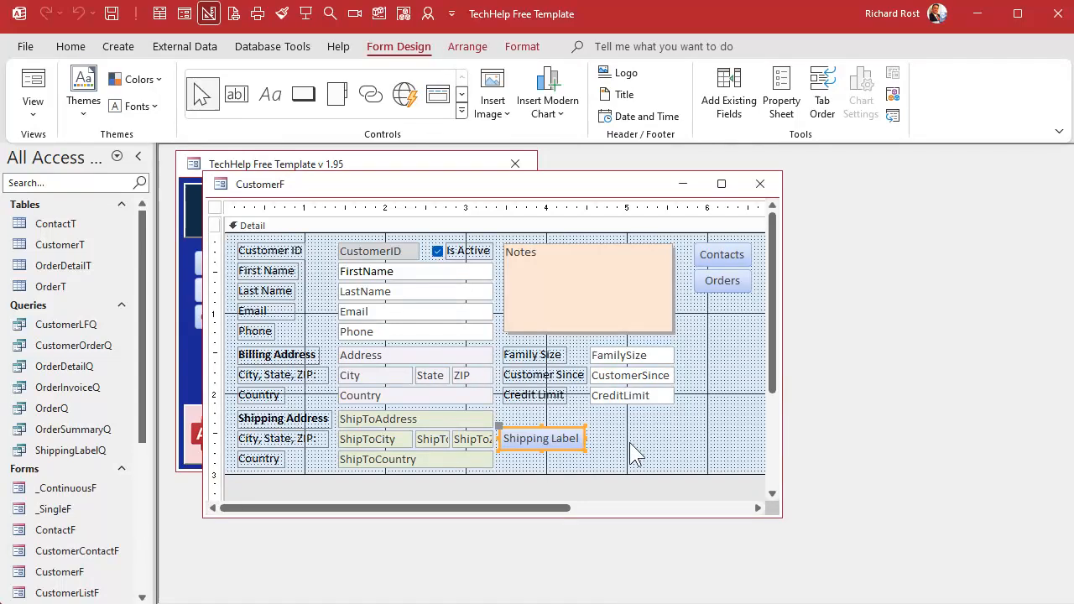
key("Delete")
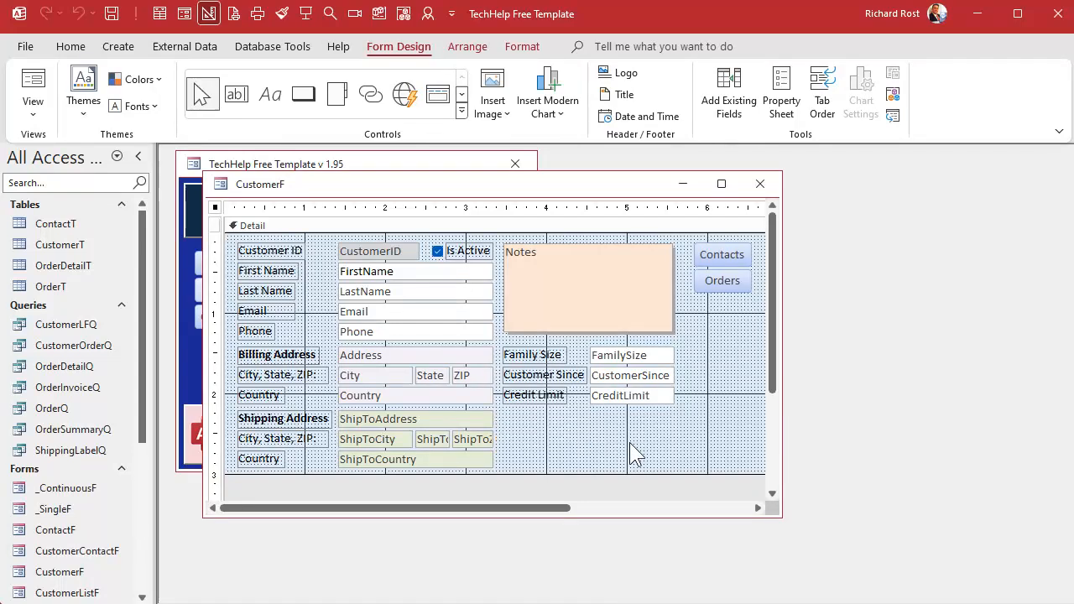
Add a command button without the wizard below Credit Limit and caption it Shipping Label.
left_click(303, 93)
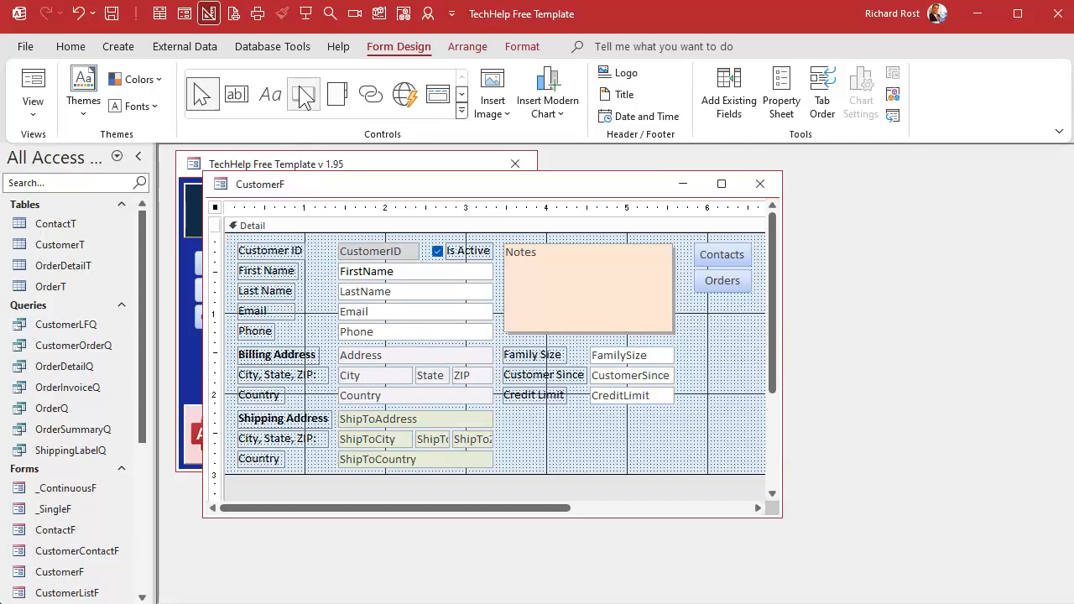
left_click(509, 430)
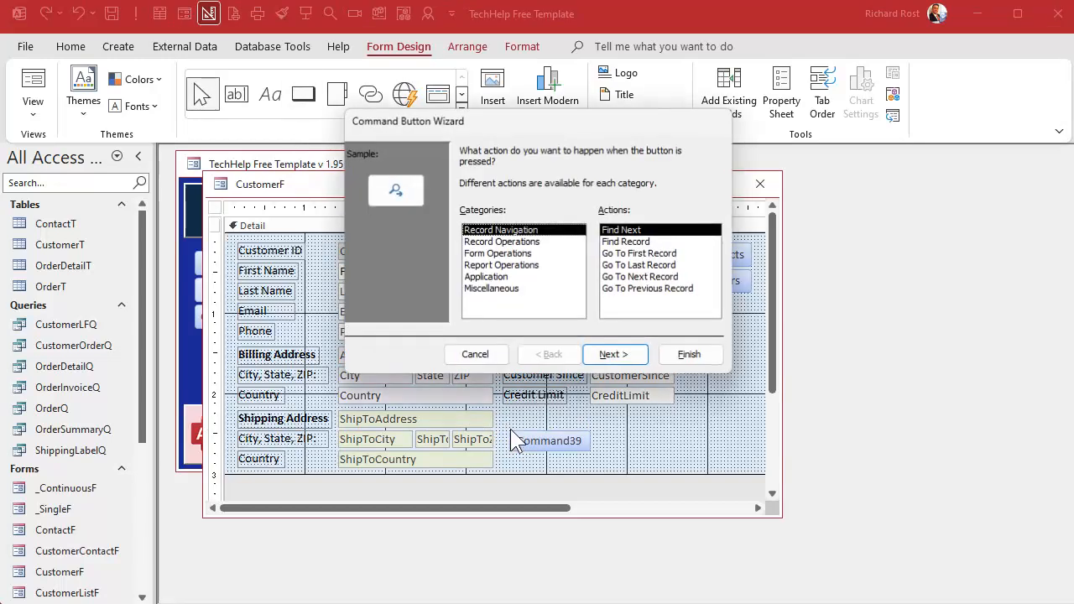
left_click(475, 354)
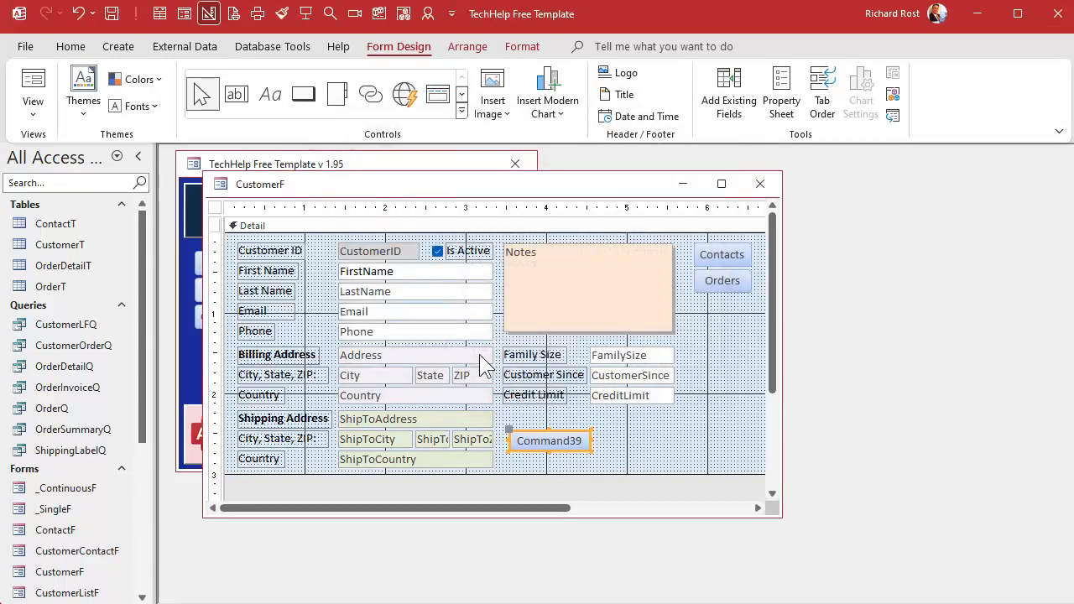
double_click(520, 441)
type("Shippi")
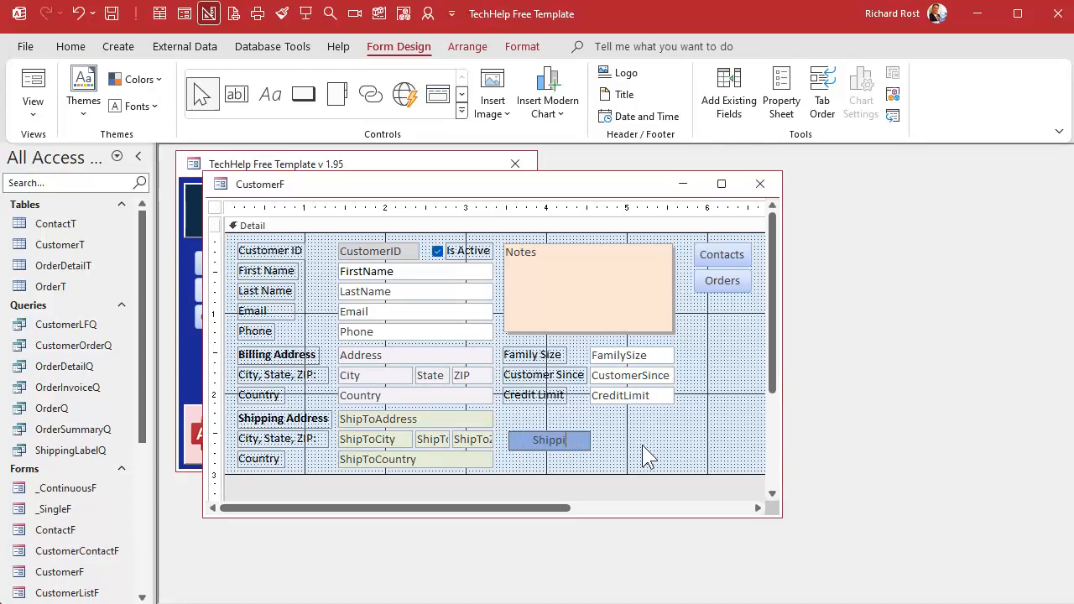
type("ng Label")
key("Return")
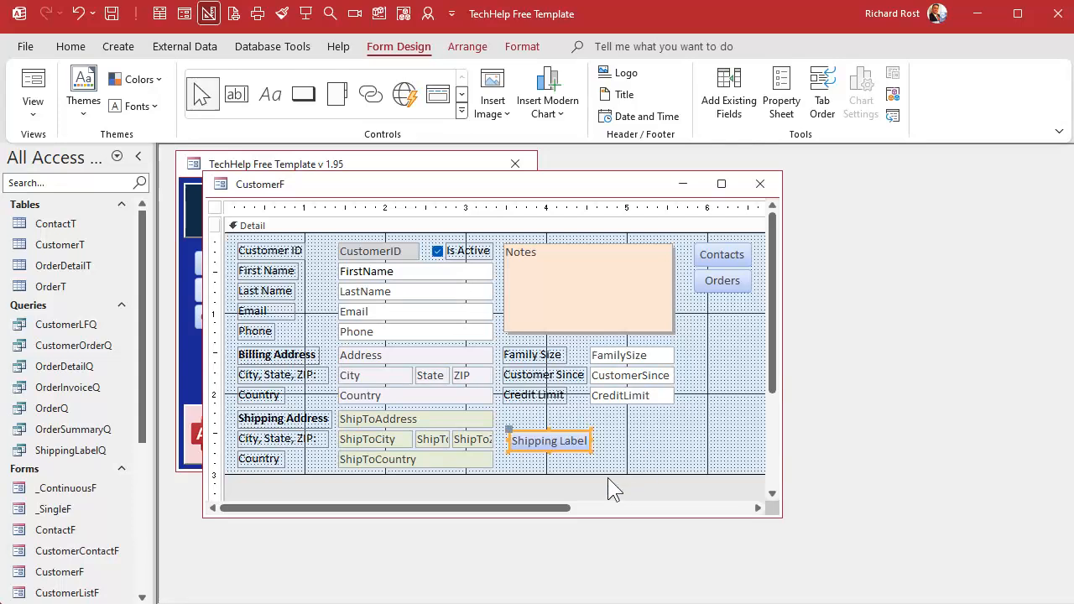
Resize the Shipping Label button to about 1.17 by 0.25 inches and place it beside the ShipToCountry field.
left_click_drag(591, 452, 552, 444)
left_click(619, 448)
left_click(562, 442)
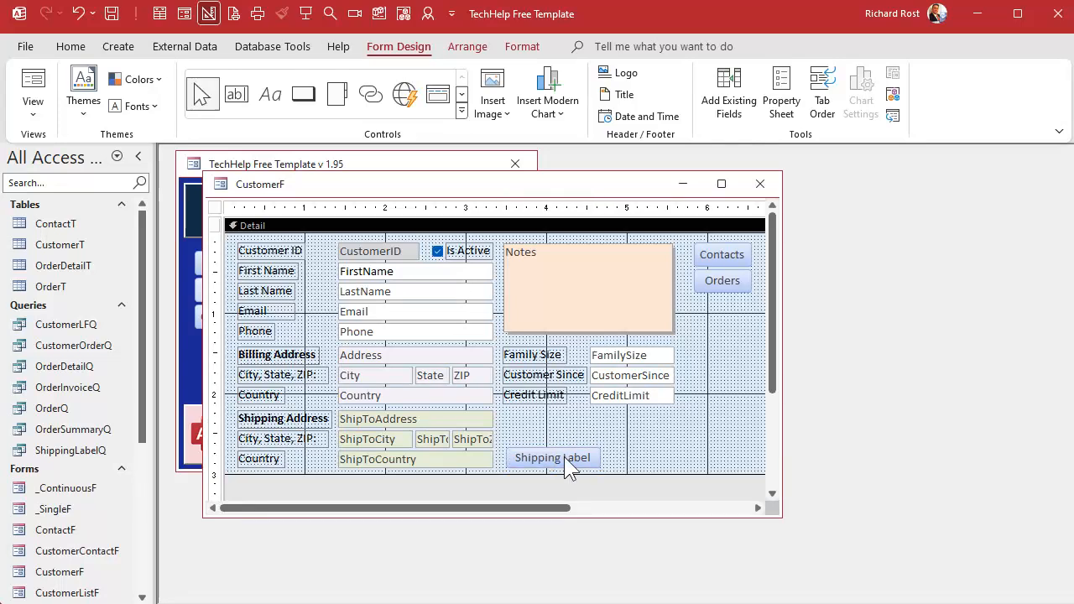
Set the Shipping Label button's Name property to ShippingLabelBtn.
double_click(565, 457)
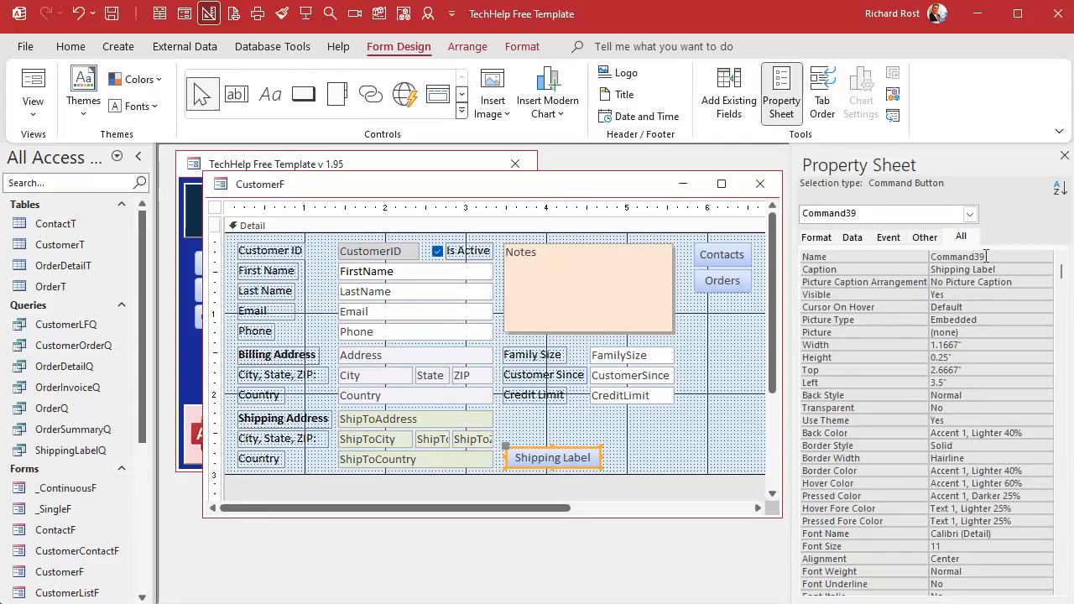
double_click(987, 256)
type("ShippingLabelBtn")
key("Tab")
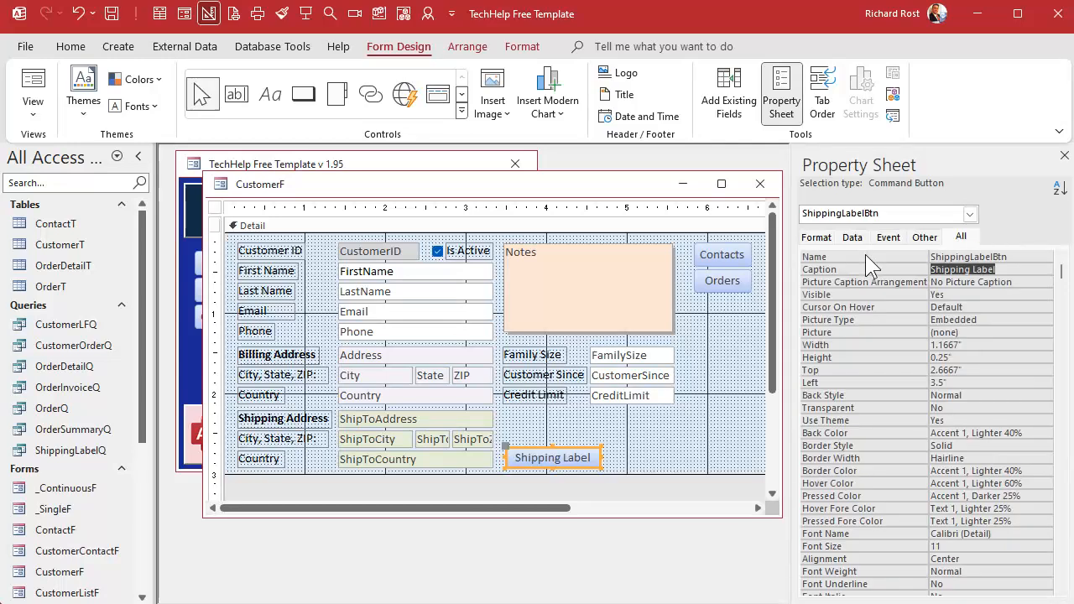
Open the Shipping Label button's Click event procedure in the VBA editor.
right_click(568, 452)
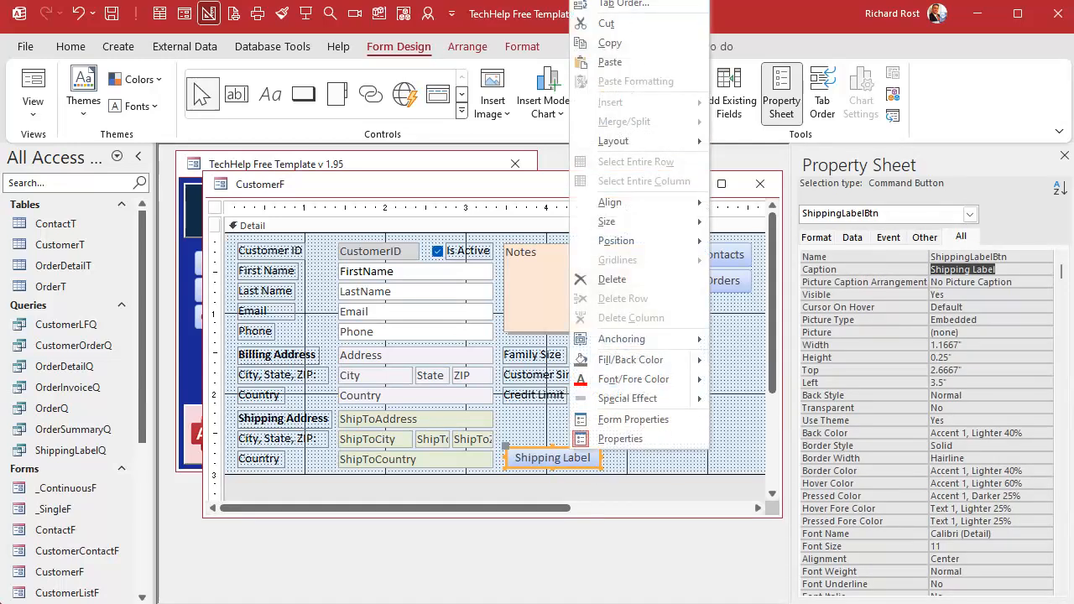
mouse_move(743, 1)
left_mouse_down()
mouse_move(746, 36)
mouse_move(743, 4)
left_mouse_up()
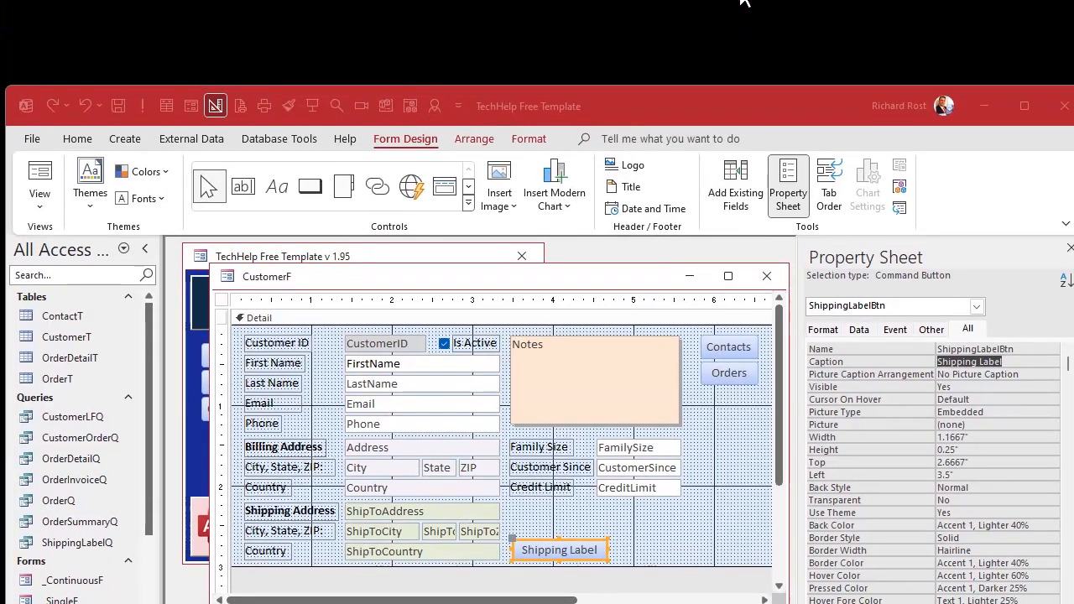
right_click(570, 560)
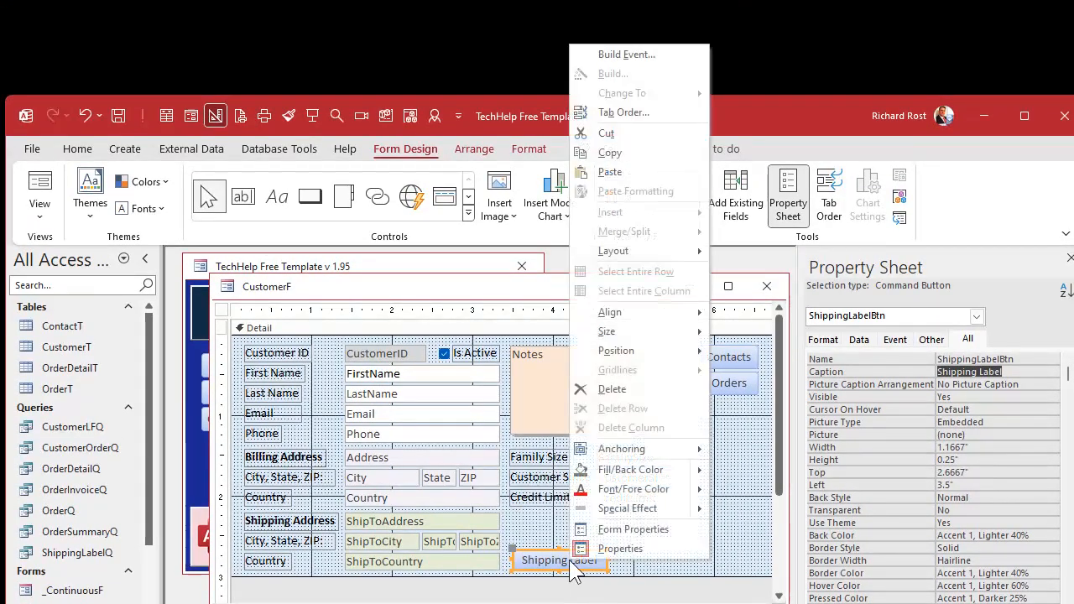
left_click(649, 55)
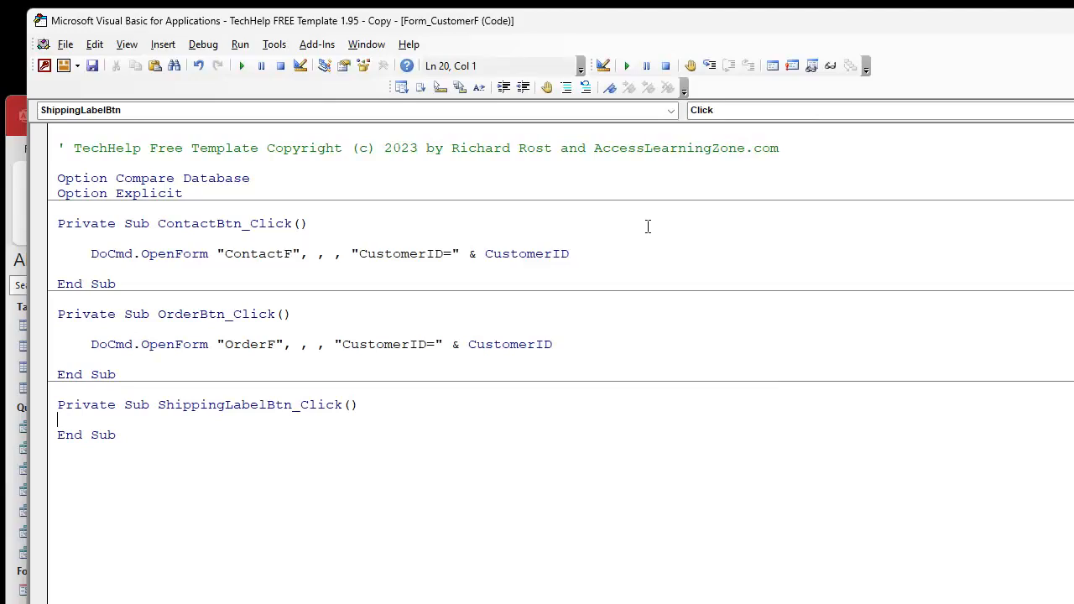
Add an indented Me.Refresh statement inside ShippingLabelBtn_Click, with blank lines around it.
key("Return")
key("Return")
key("Return")
key("Up")
key("Up")
key("Tab")
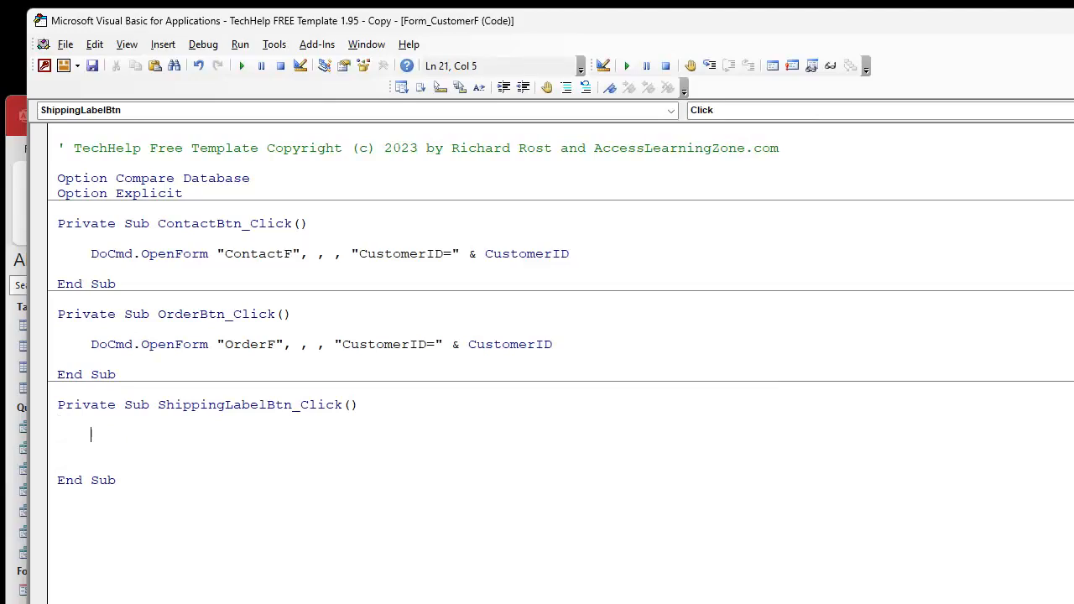
type("me.refresh")
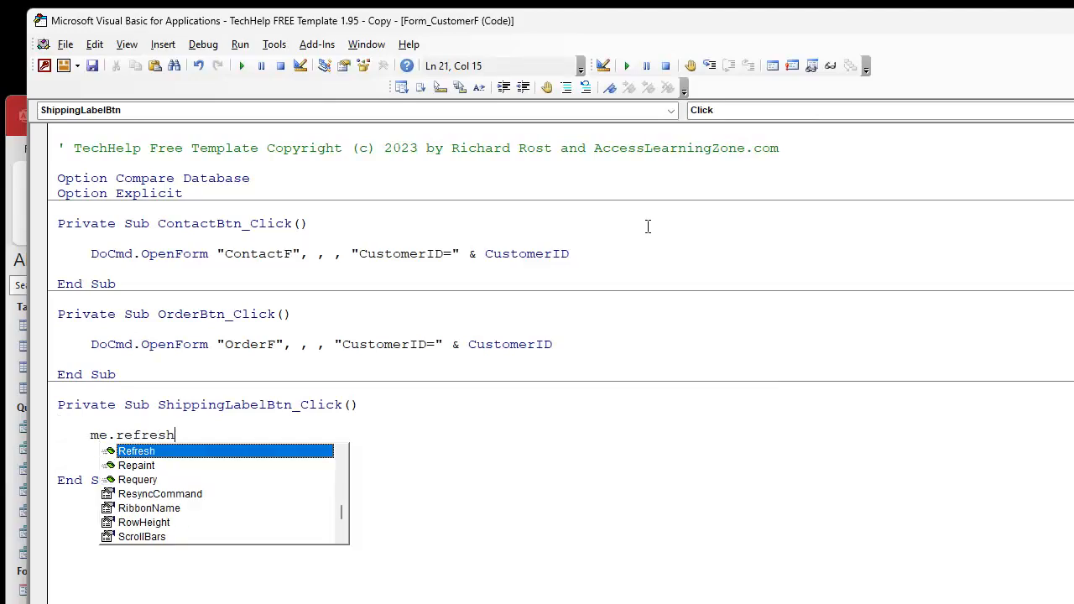
key("Return")
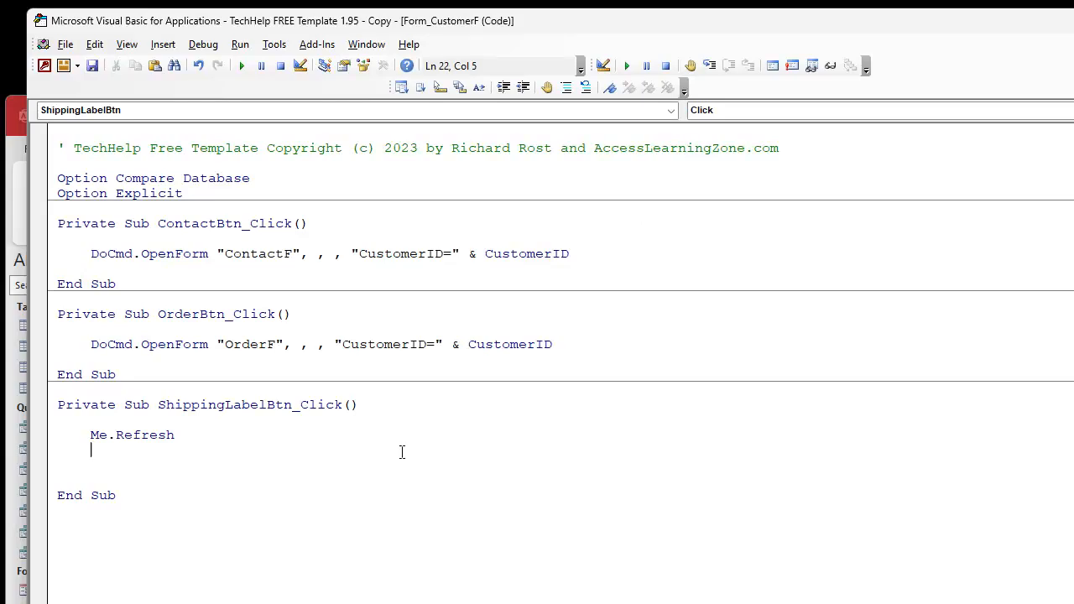
Add a DoCmd.OpenReport "ShippingLabelR", acViewPreview statement below Me.Refresh and remove the surplus blank lines before End Sub.
type("docmd.OpenReport ")
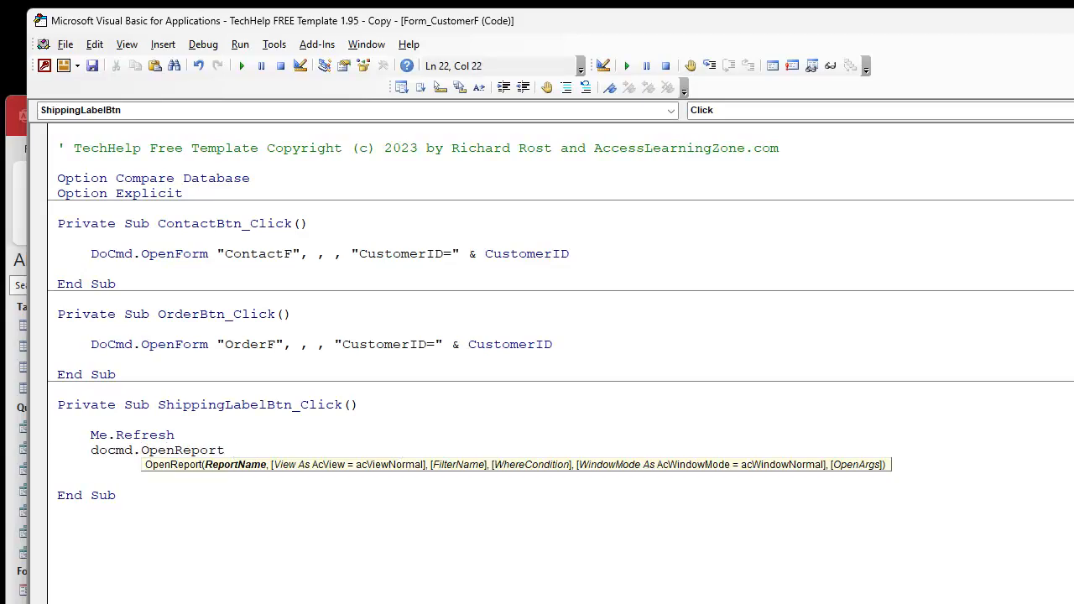
type("\"ShippingLabelR\",")
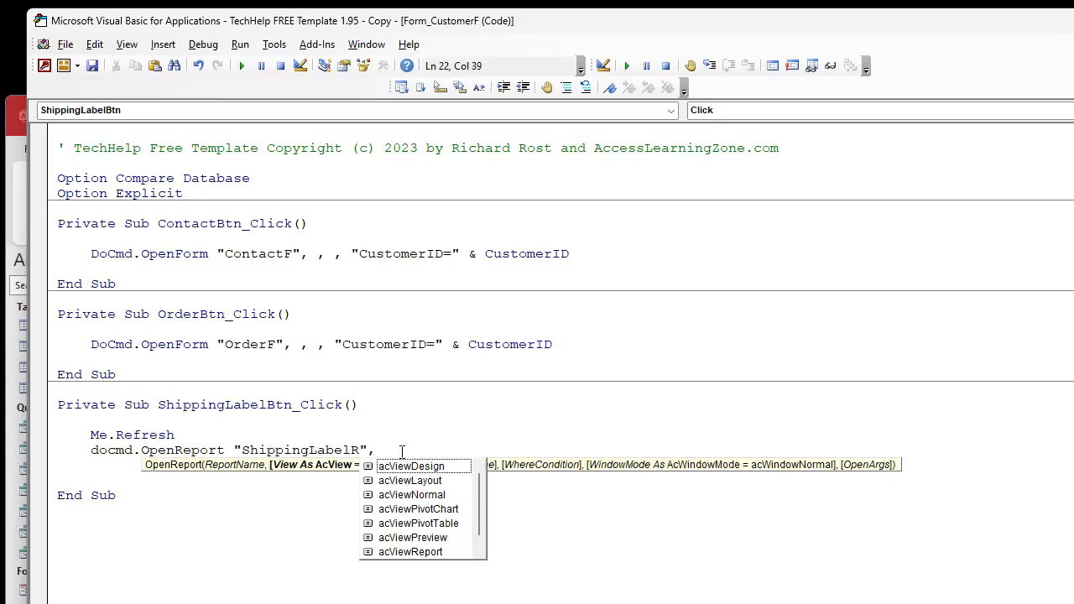
key("Down")
key("Down")
key("Down")
key("Down")
key("Down")
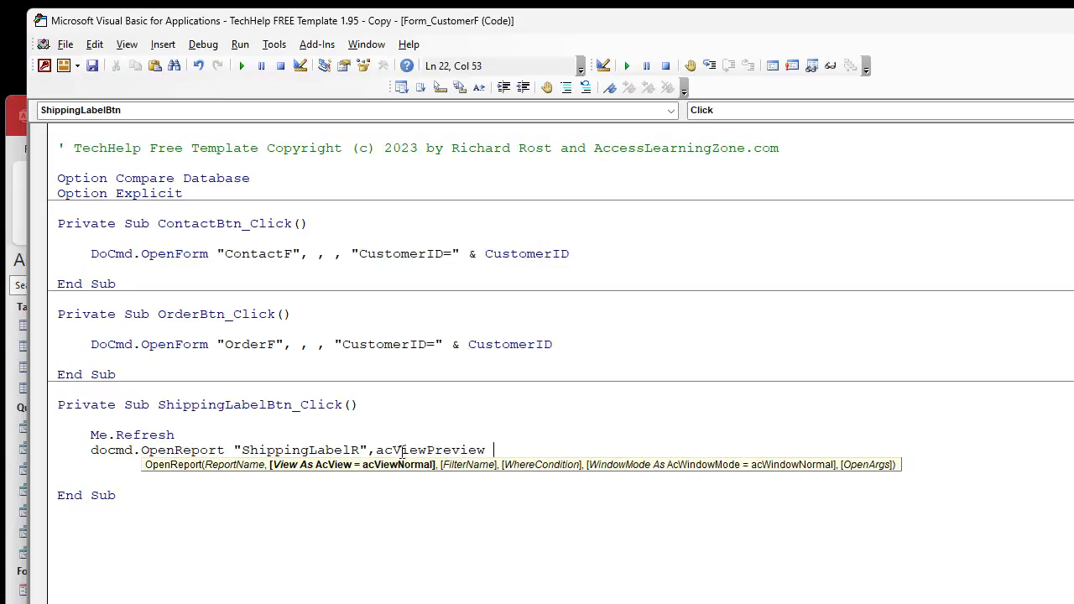
key("Return")
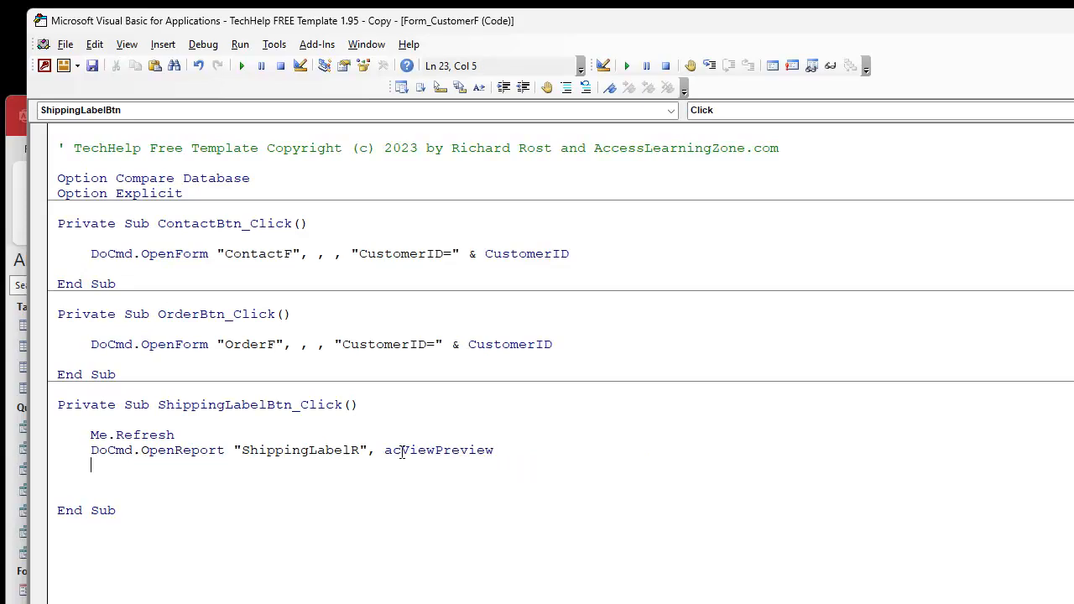
key("Delete")
key("Delete")
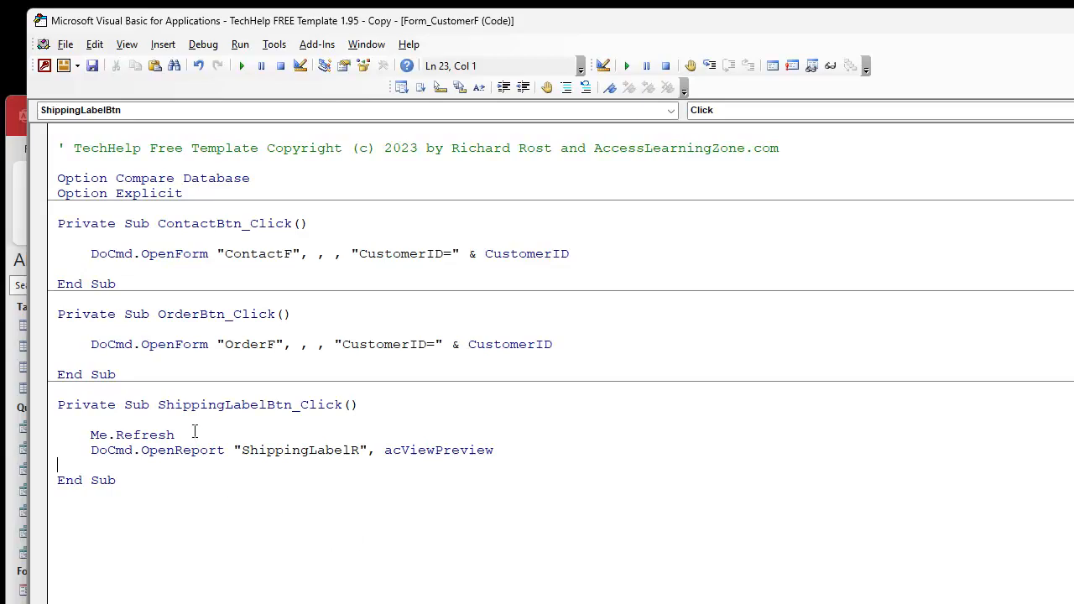
Close the VBA editor and the CustomerF design window, and reopen the customer form in Form view.
left_click_drag(91, 344, 556, 338)
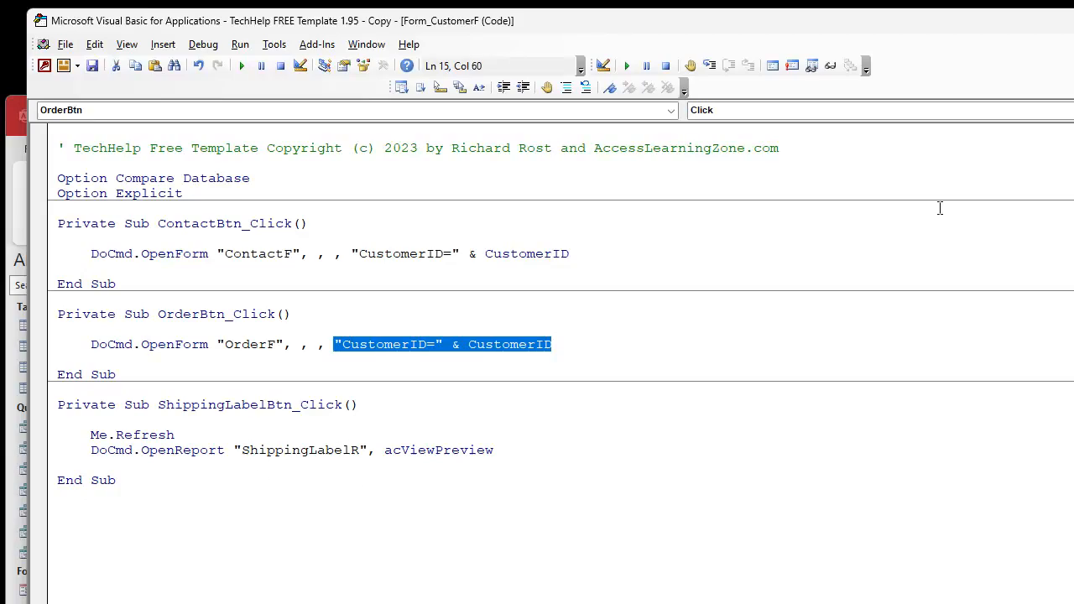
key("alt+q")
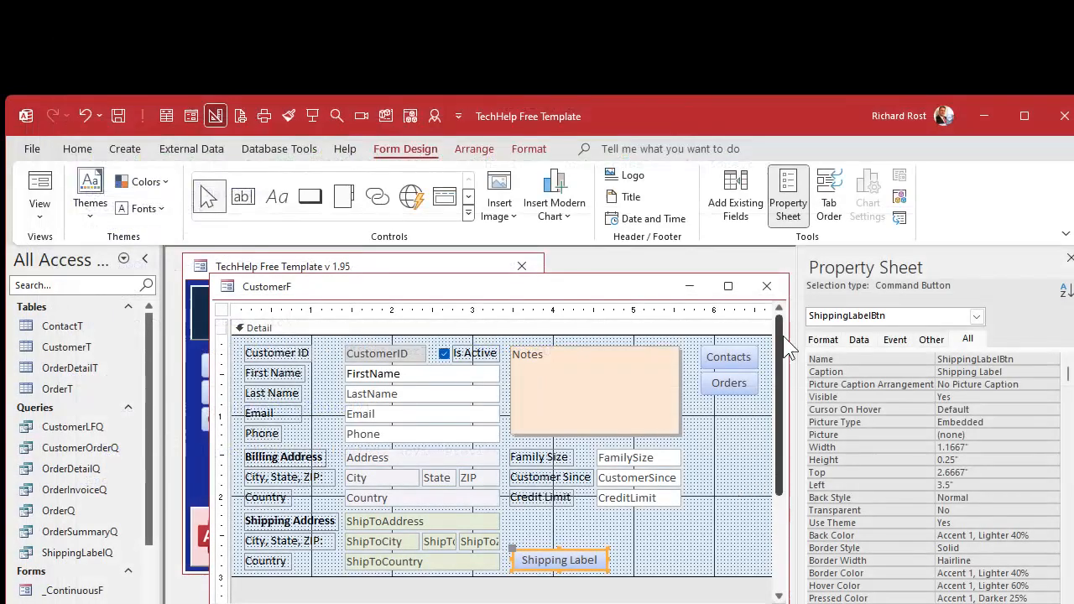
left_click(765, 286)
left_click(660, 531)
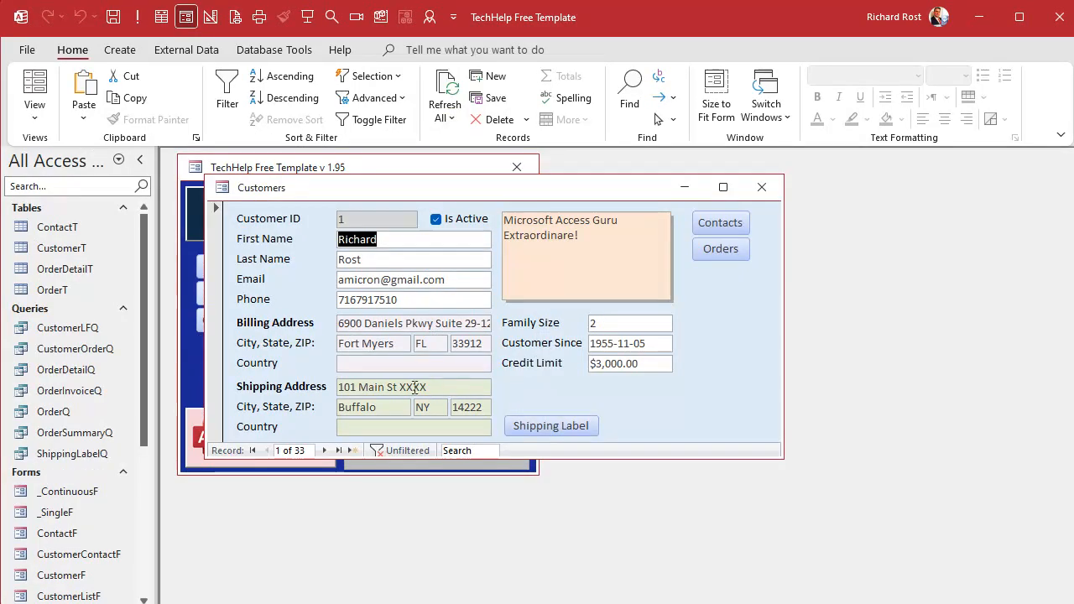
Replace the XXXX ending of the first customer's shipping address with zzzzzzzzz, preview the shipping label with the form's button, and close the preview.
double_click(413, 387)
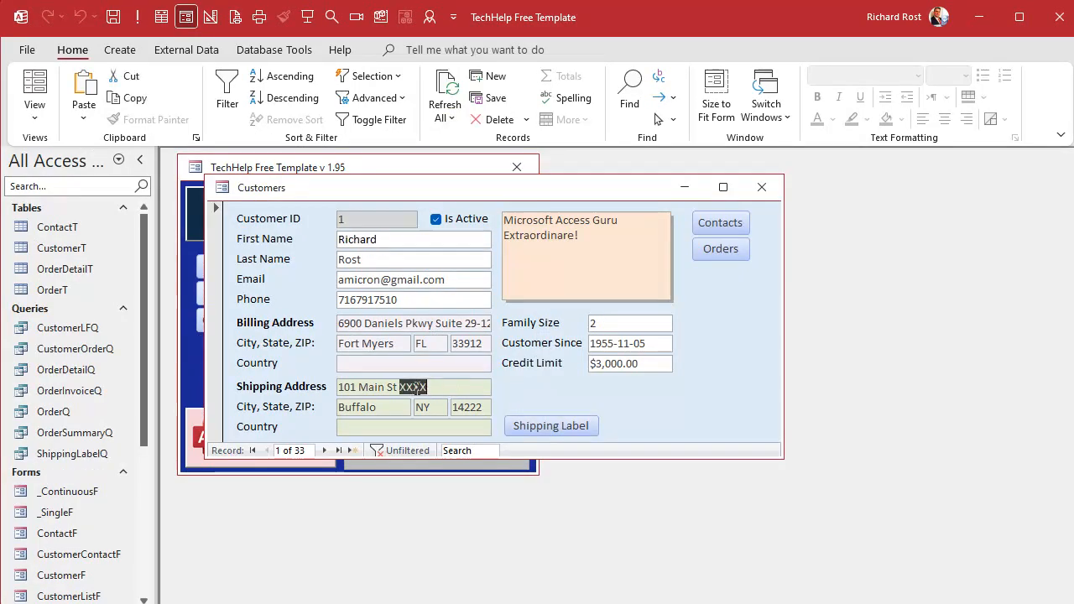
type("zzzzzzz")
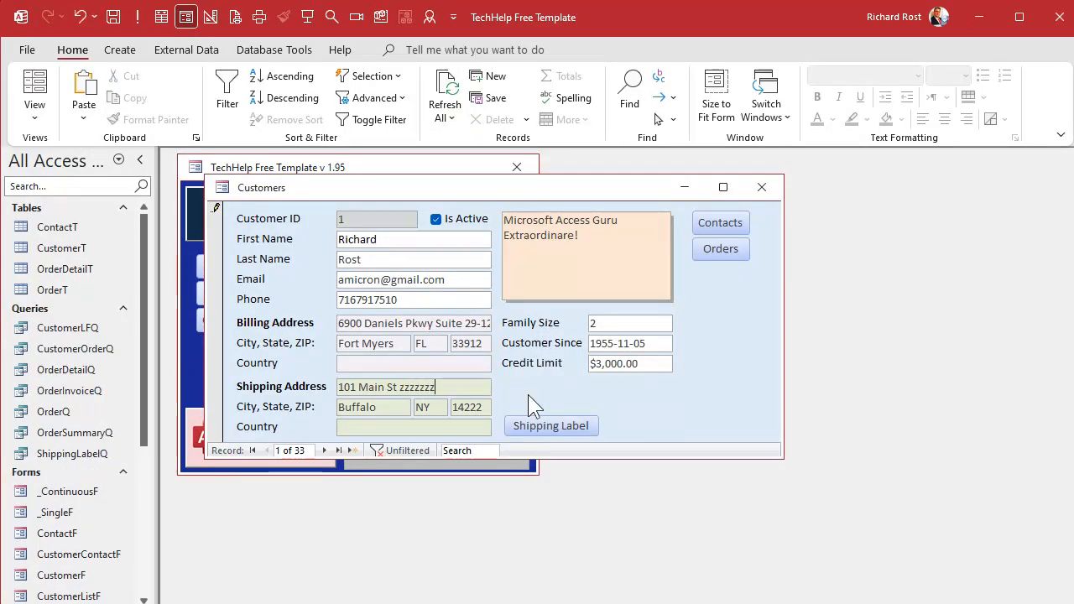
type("zz")
left_click(537, 426)
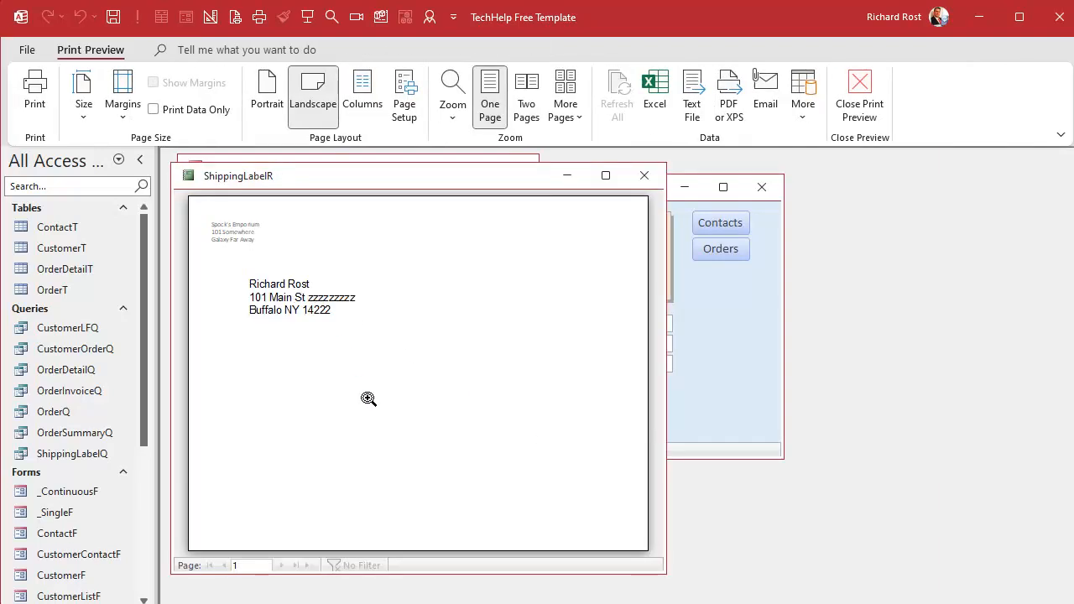
left_click_drag(511, 180, 641, 178)
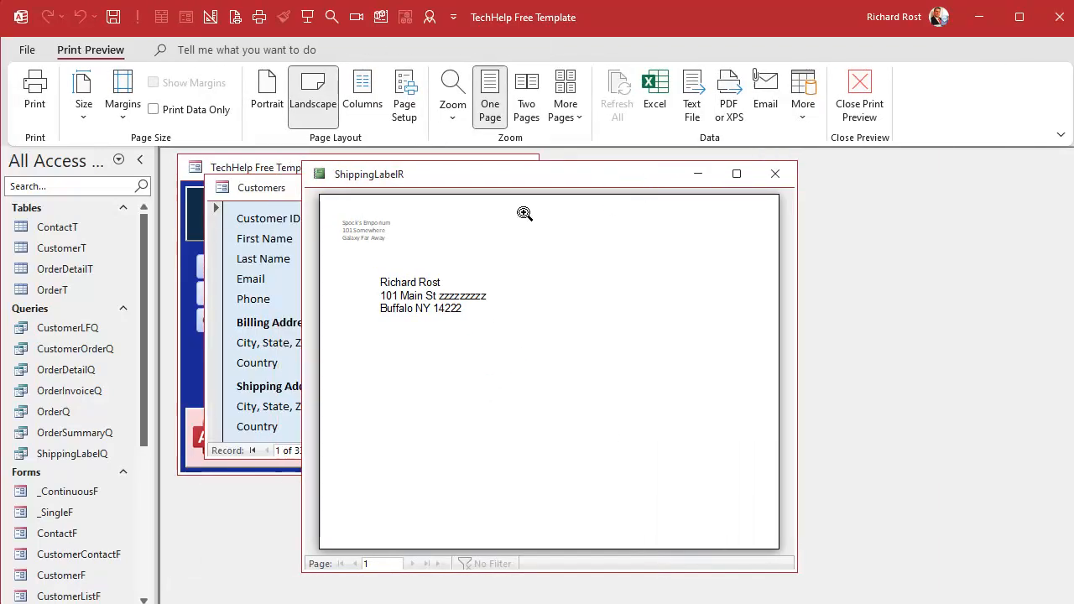
left_click(774, 174)
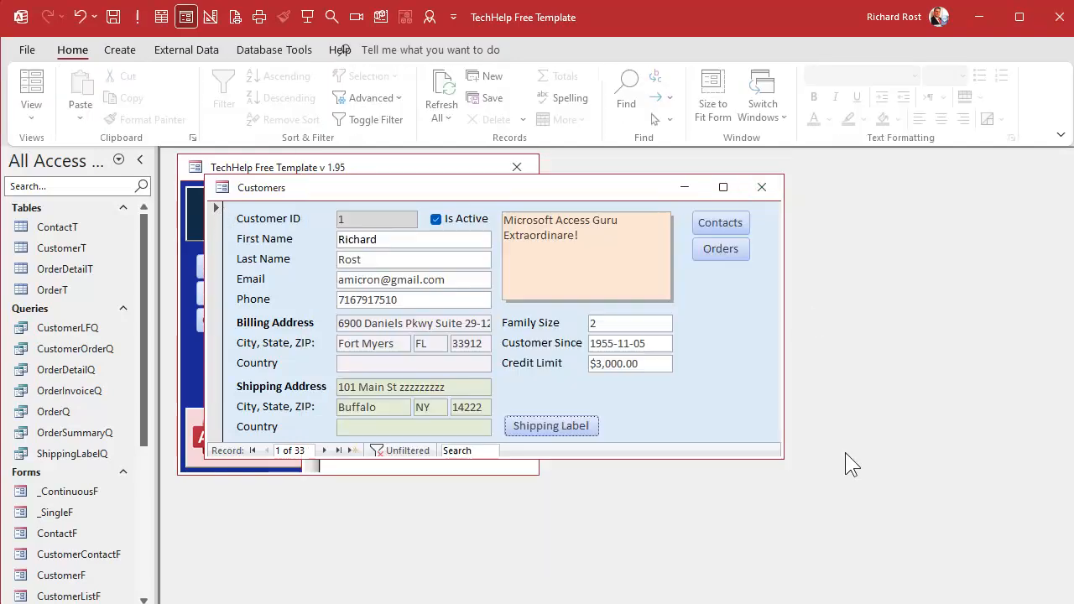
Remove the z filler text from the customer's shipping address, preview the shipping label again, and close the preview.
double_click(429, 387)
key("Delete")
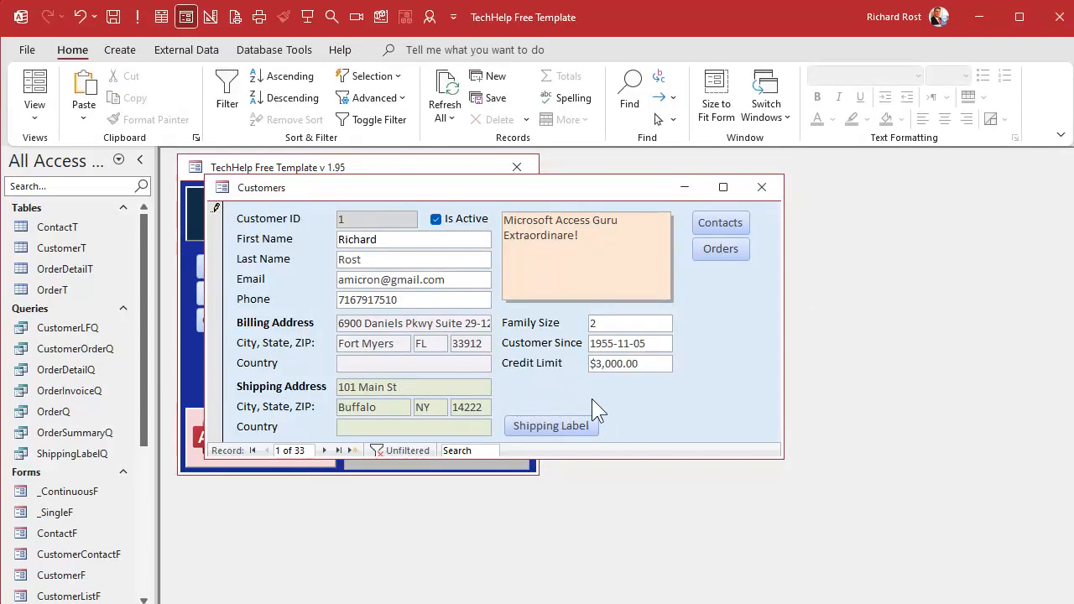
left_click(551, 428)
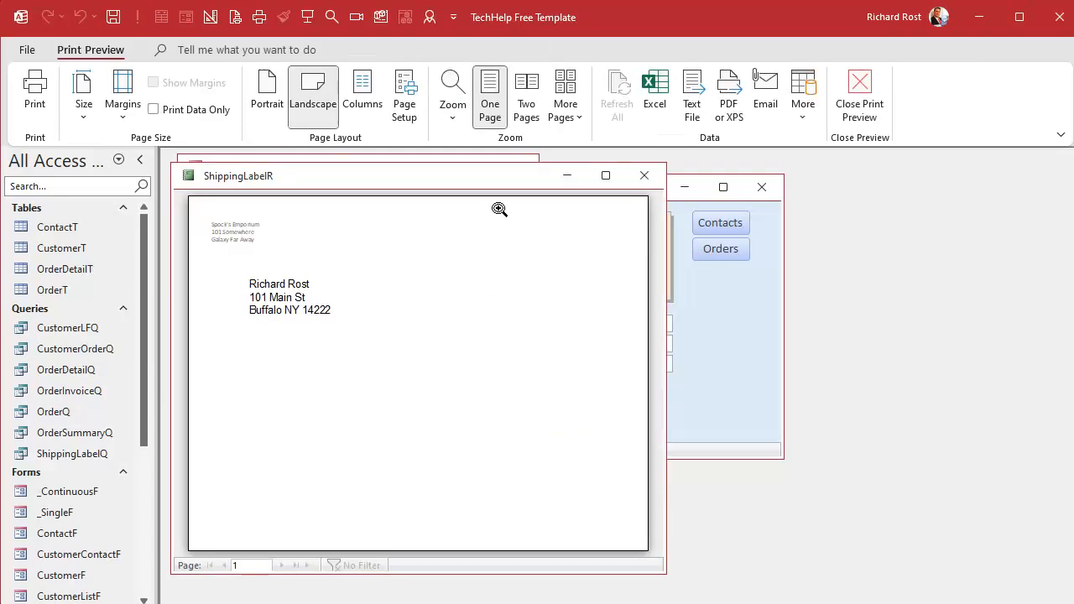
left_click(644, 176)
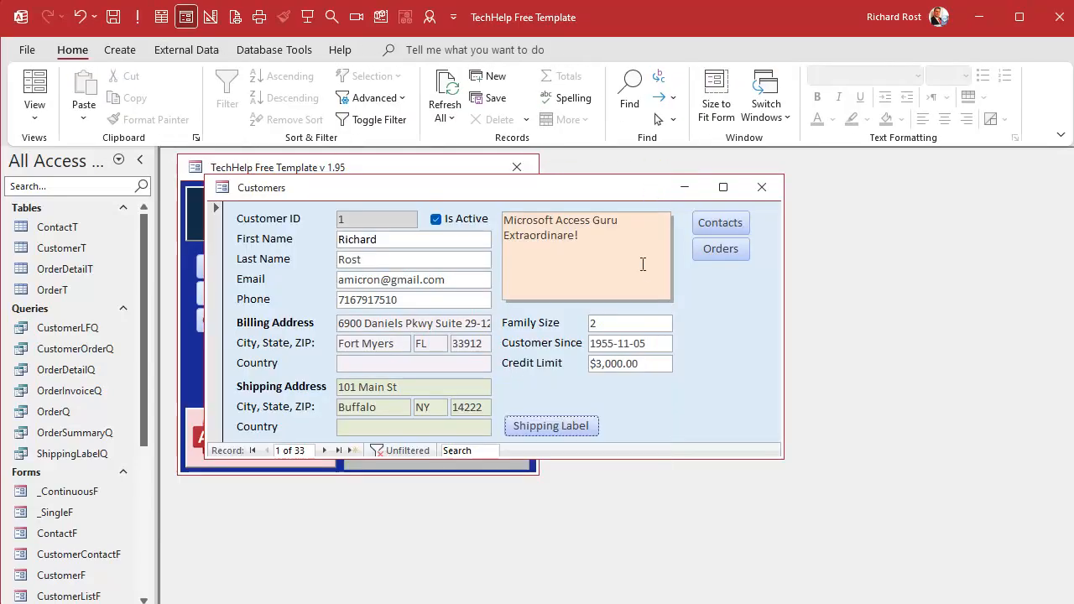
View the first customer's orders, close the Orders form, and go to the second customer record.
left_click(726, 250)
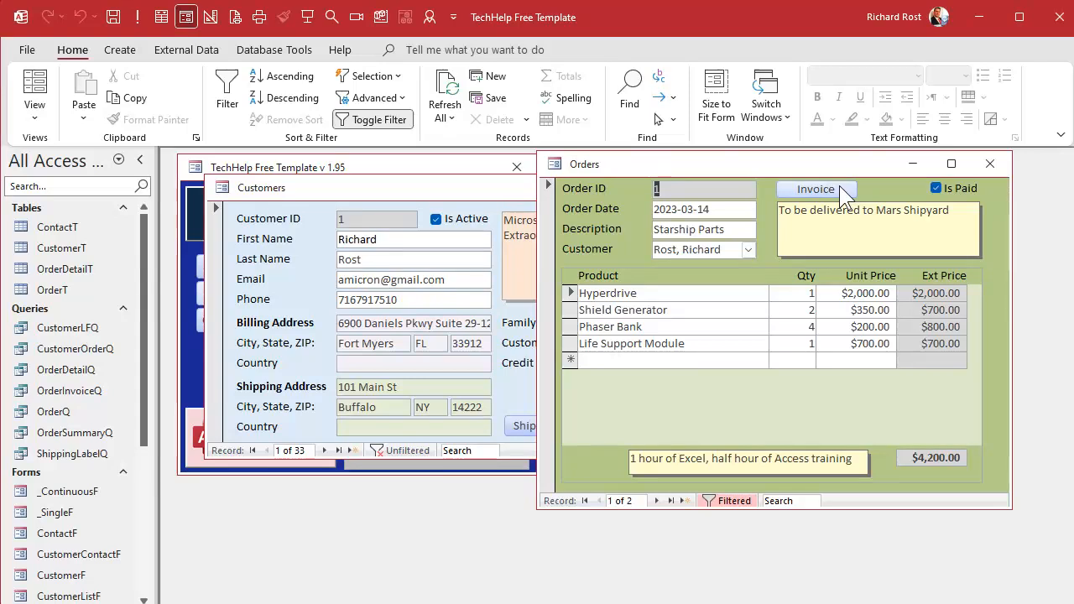
left_click(989, 164)
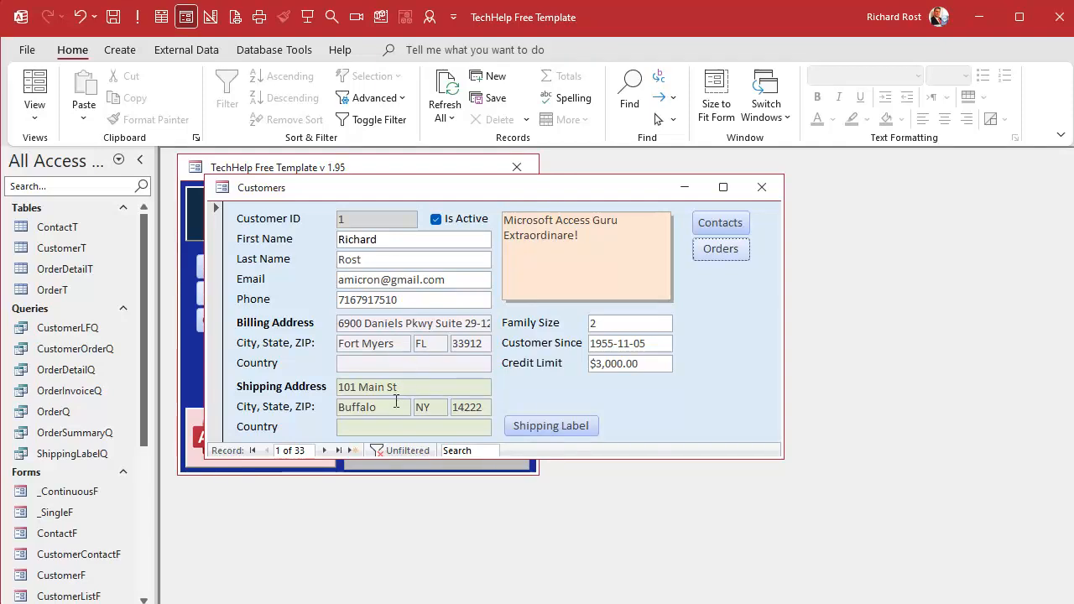
left_click(325, 450)
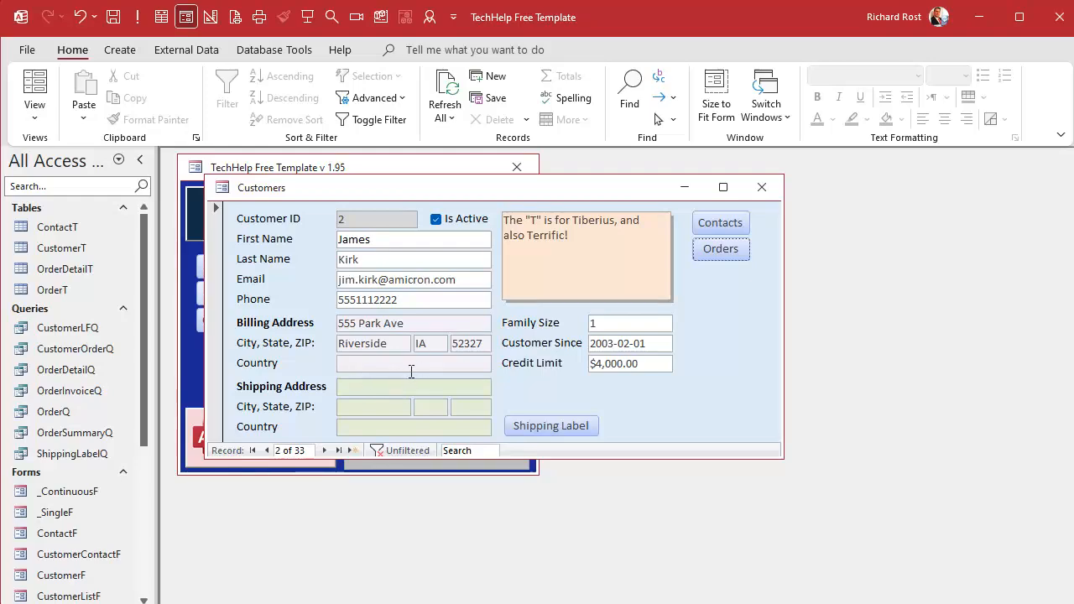
Duplicate the Shipping Label button in the customer form's Design view and place the copy directly above the original.
right_click(657, 395)
left_click(717, 451)
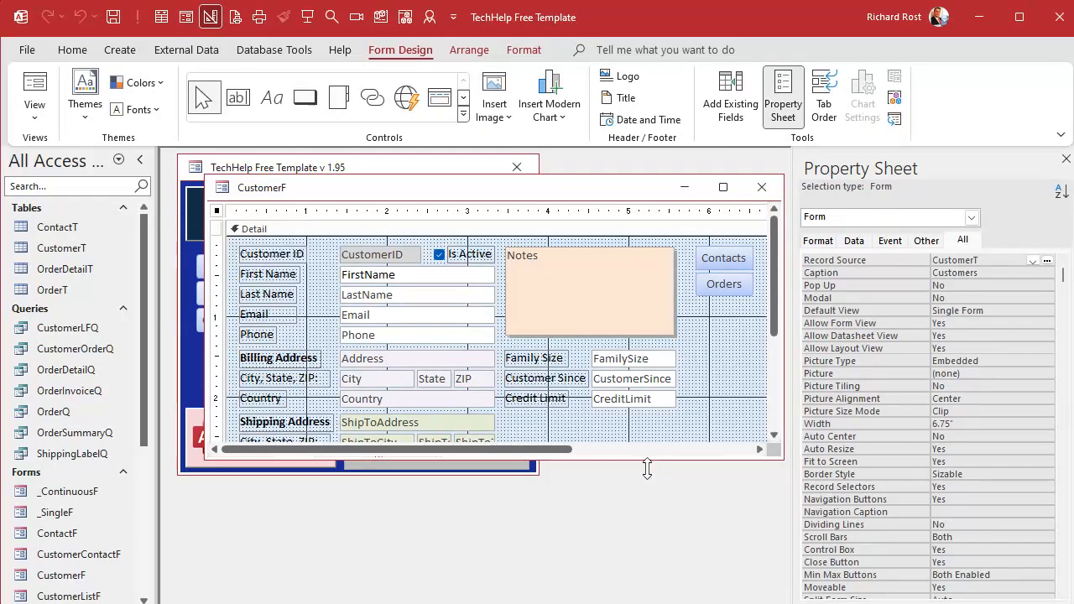
left_click_drag(646, 468, 646, 530)
left_click(570, 461)
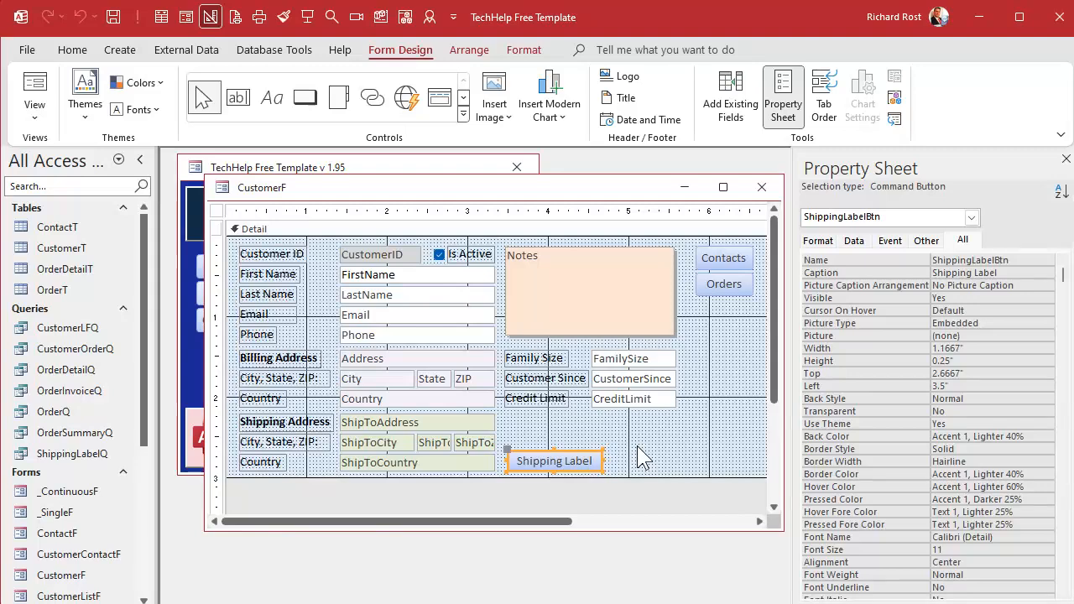
key("ctrl+c")
key("ctrl+v")
left_click(636, 445)
left_click_drag(563, 493, 560, 434)
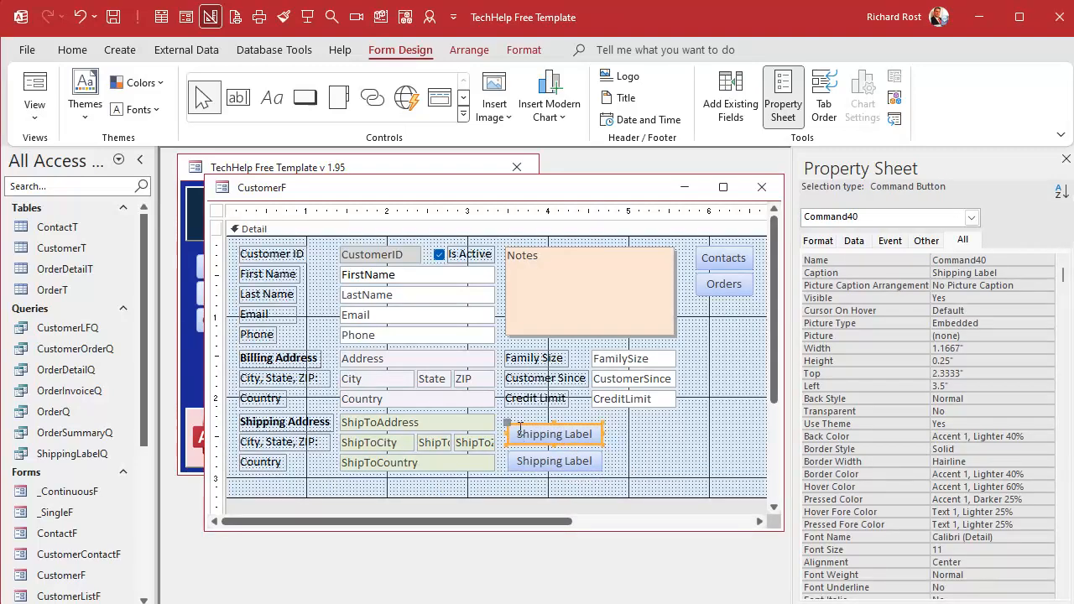
Caption the copied button Copy Bill Addr and shrink the Detail section to about 3.08 inches high.
key("F2")
type("Copyy")
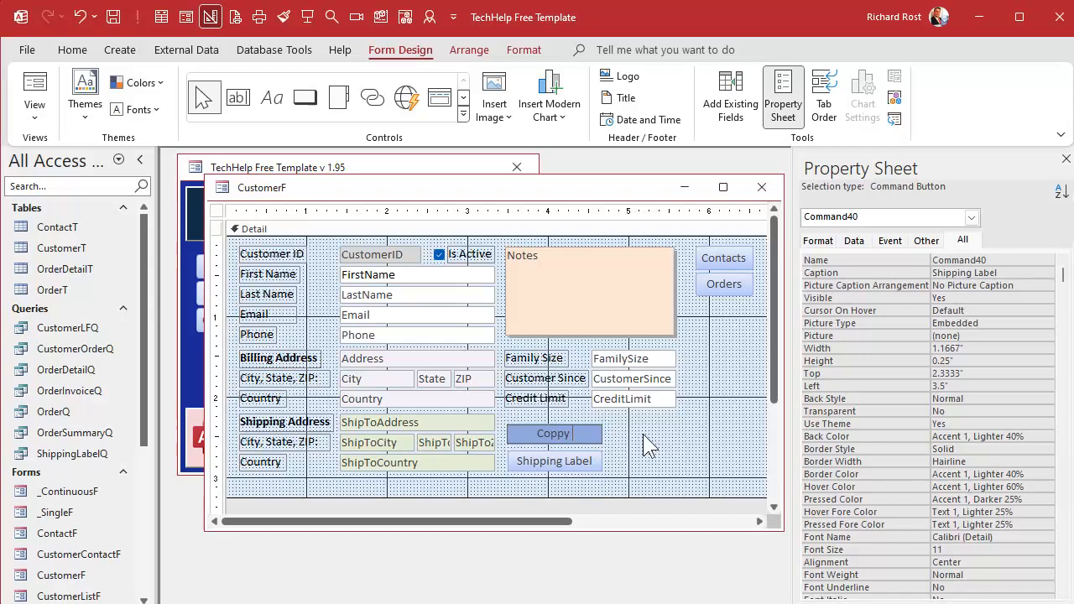
key("BackSpace")
type("u")
key("BackSpace")
type("Bill Addr")
key("Return")
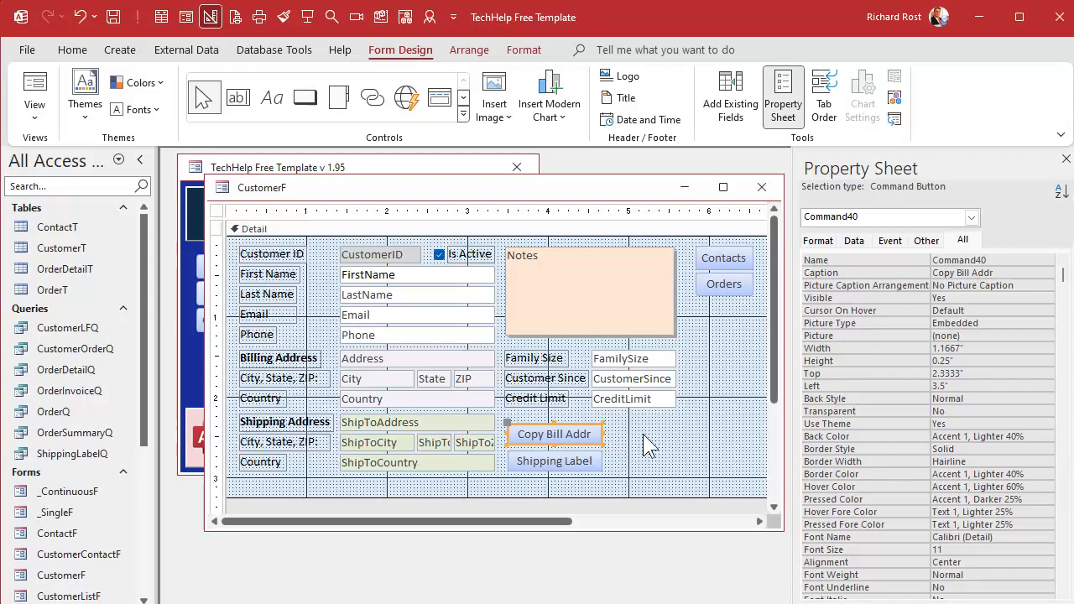
left_click_drag(659, 497, 666, 485)
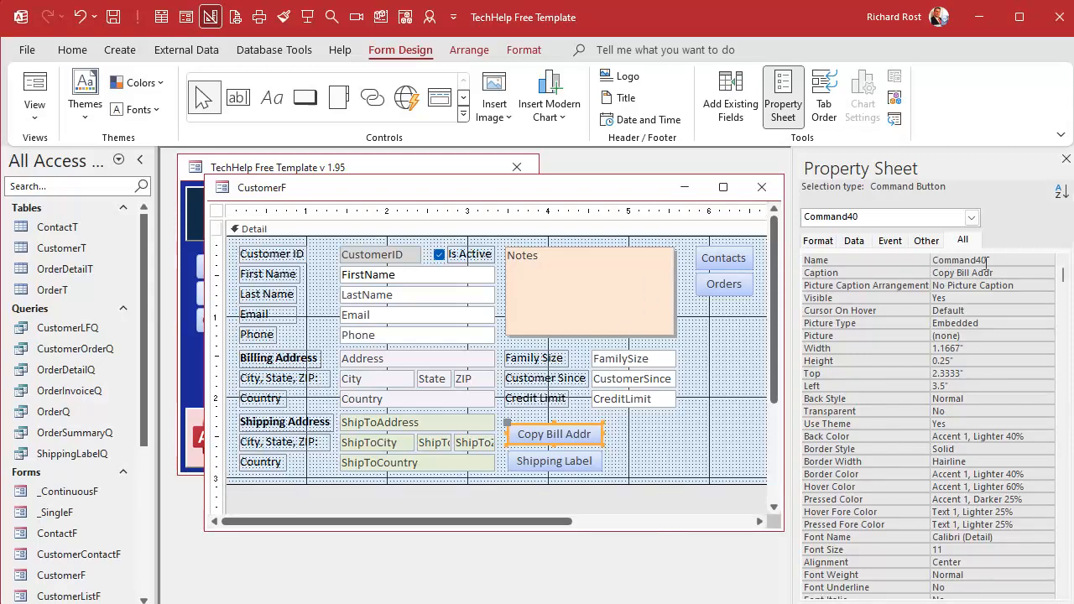
Set the Copy Bill Addr button's Name property to CopyBillBtn.
left_click(889, 260)
type("Copp")
key("BackSpace")
type("yBillBrn")
key("Tab")
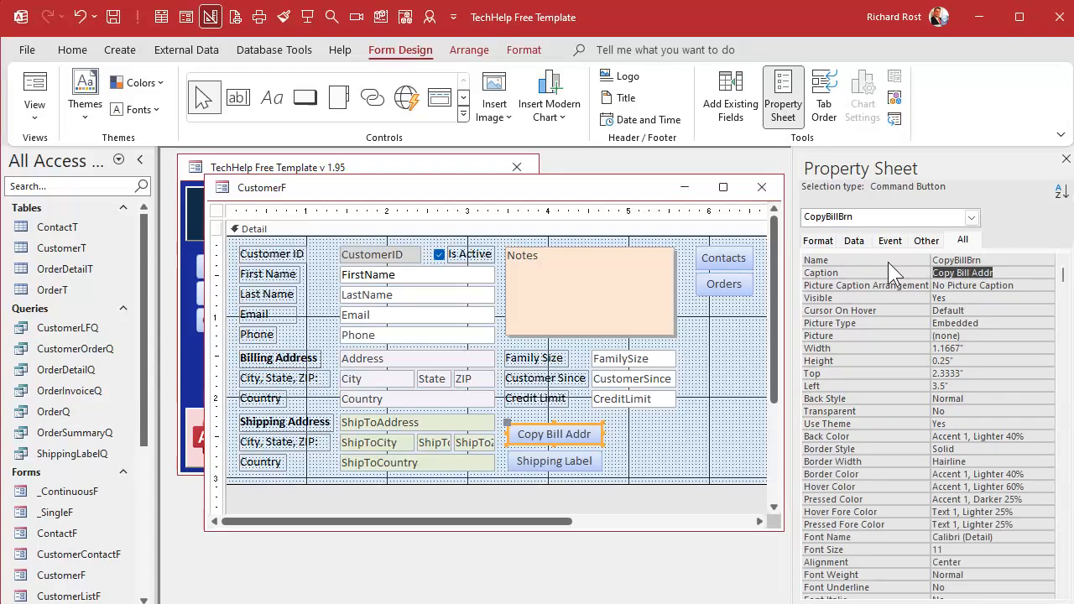
left_click(992, 260)
key("BackSpace")
key("BackSpace")
type("tn")
key("Tab")
left_click(644, 435)
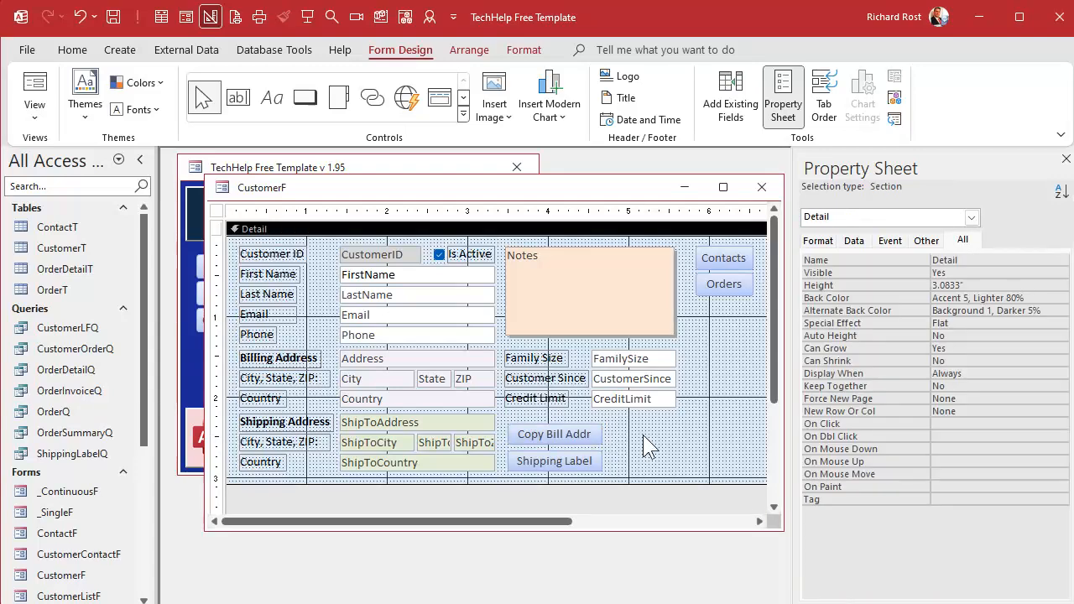
Open the Copy Bill Addr button's Click event procedure in the VBA editor and insert blank lines inside it.
right_click(547, 434)
left_click(594, 444)
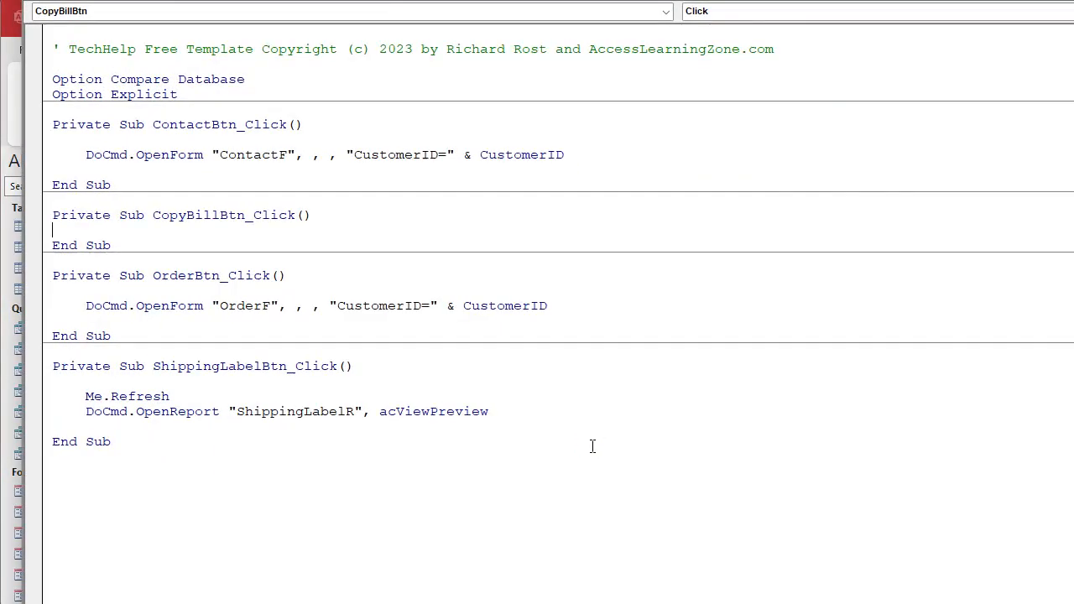
key("Return")
key("Return")
key("Return")
key("Up")
key("Up")
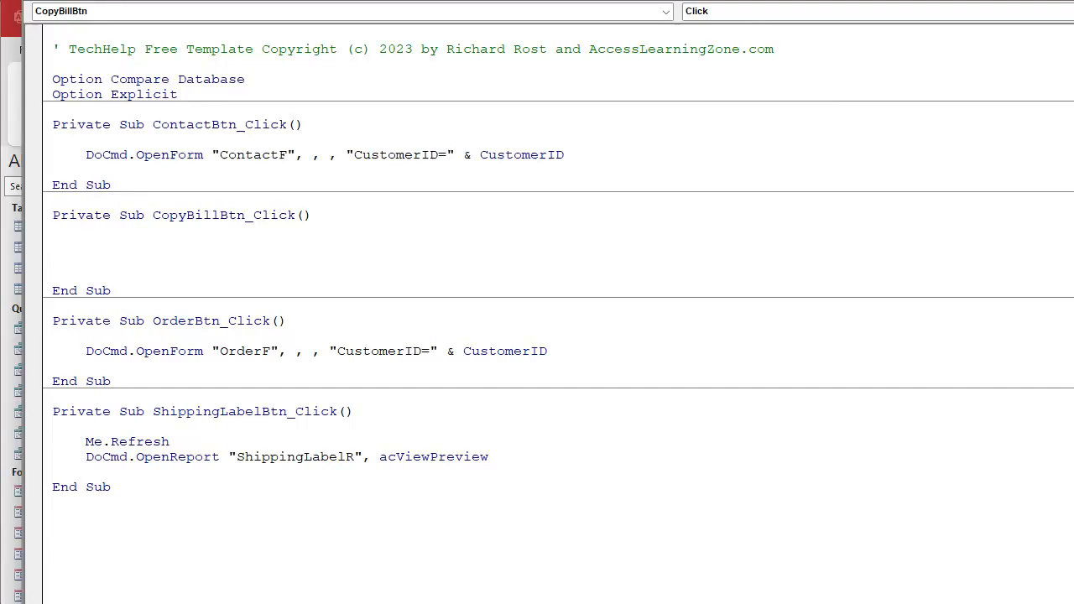
In the CopyBillBtn click procedure, assign Address to ShipToAddress, City to ShipToCity and State to ShipToState.
type("shiptoaddress = address")
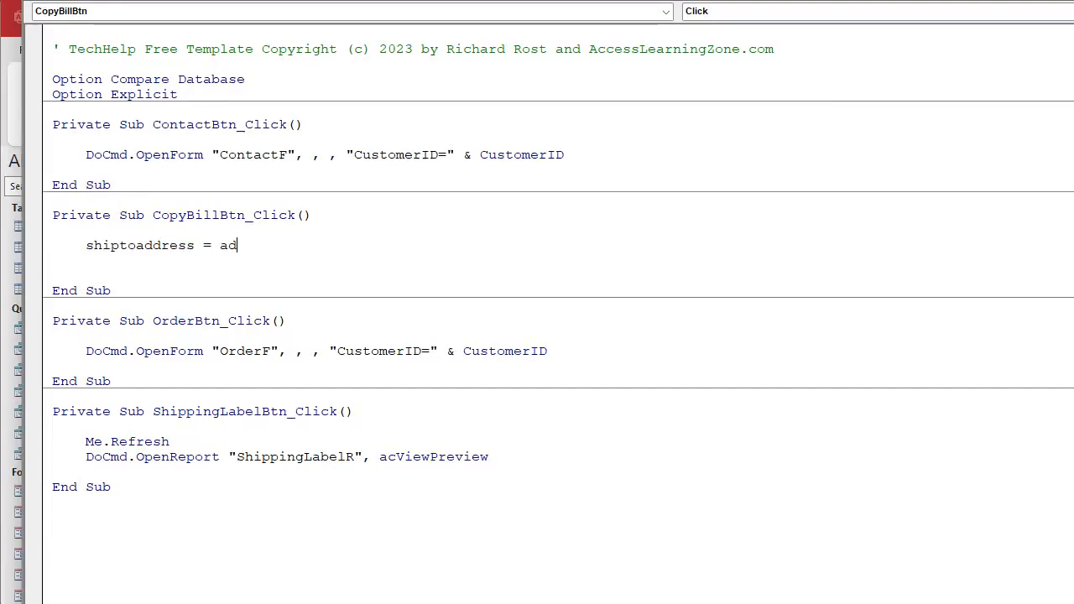
key("Return")
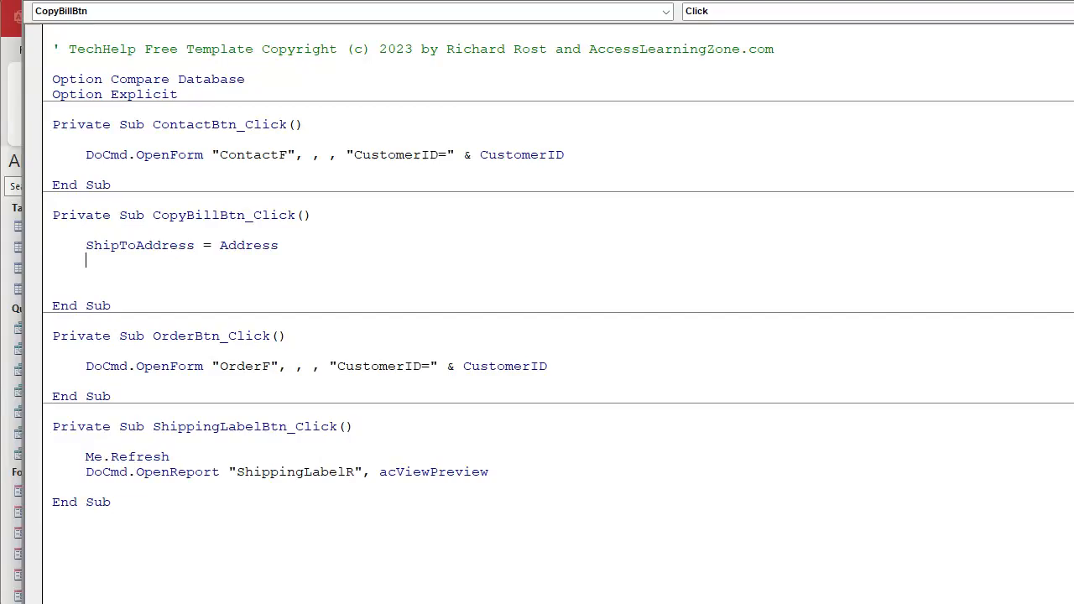
type("shiptocity = city")
key("Return")
type("shiptostt")
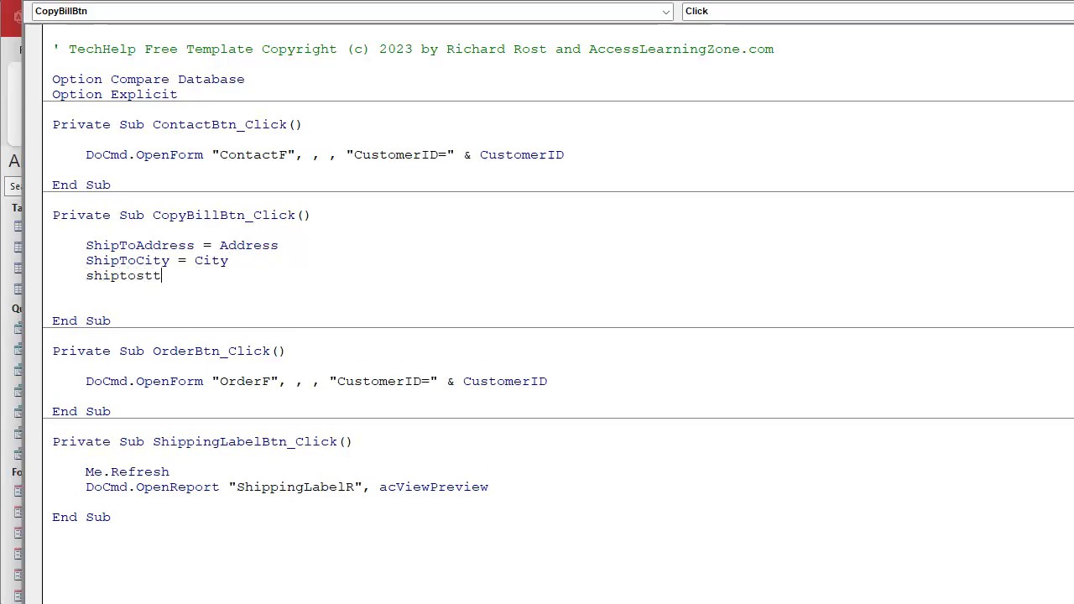
key("BackSpace")
type("ate = state")
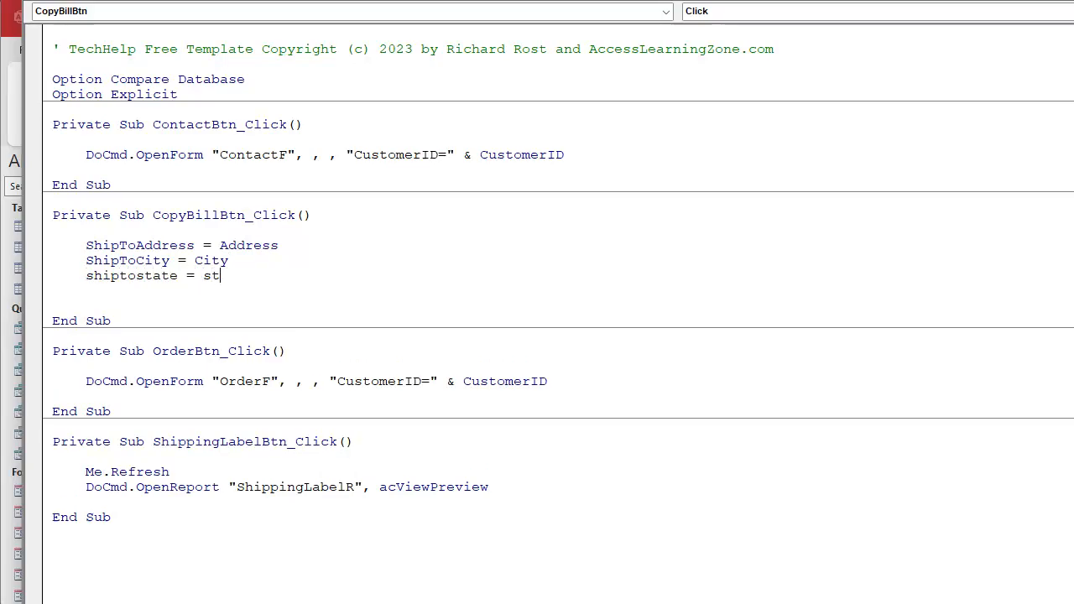
key("Return")
Add ShipToZIP = ZIP and ShipToCountry = Country to the CopyBillBtn procedure and remove the surplus blank line.
type("shiptozip = zip")
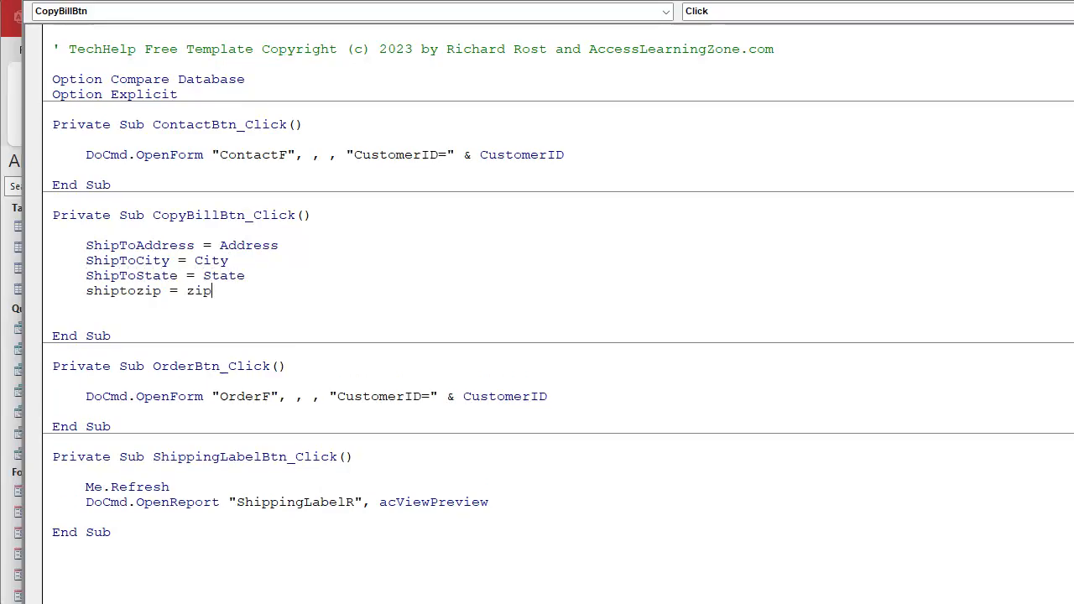
key("Return")
type("ship")
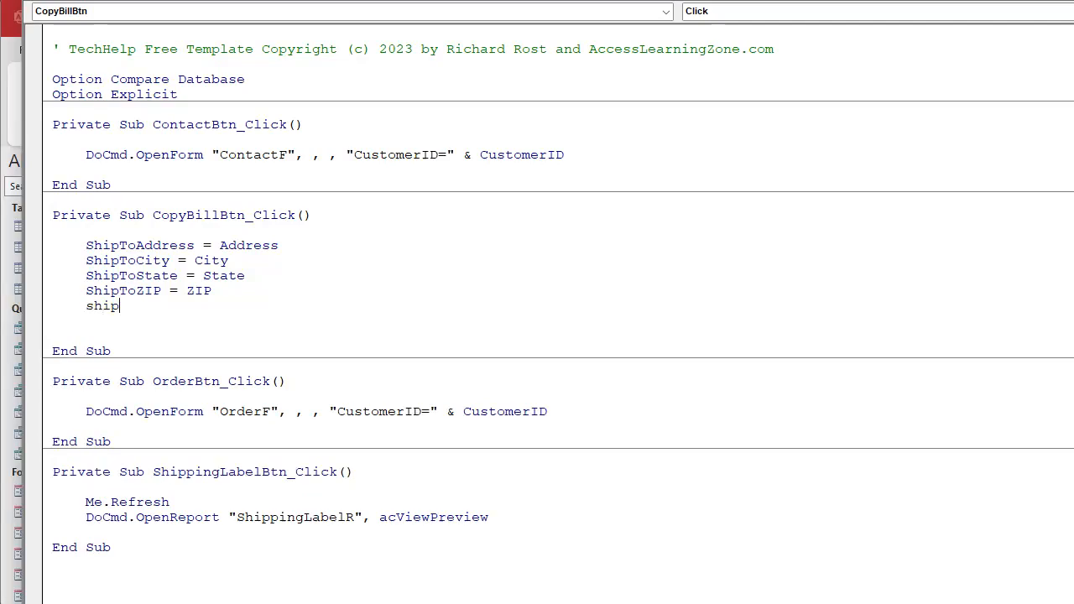
type("tocountry = country")
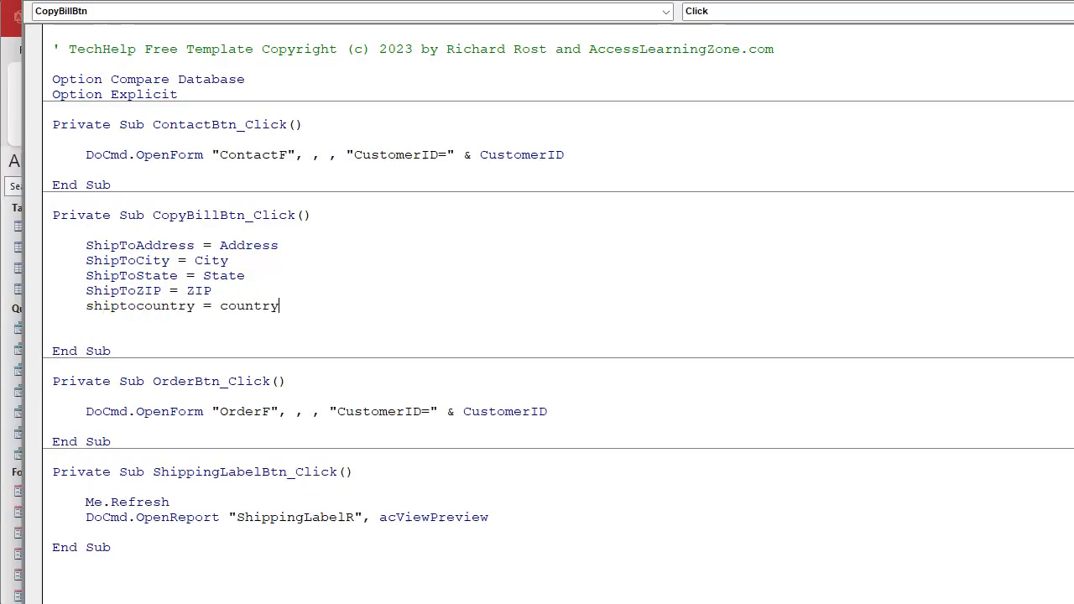
key("Down")
key("BackSpace")
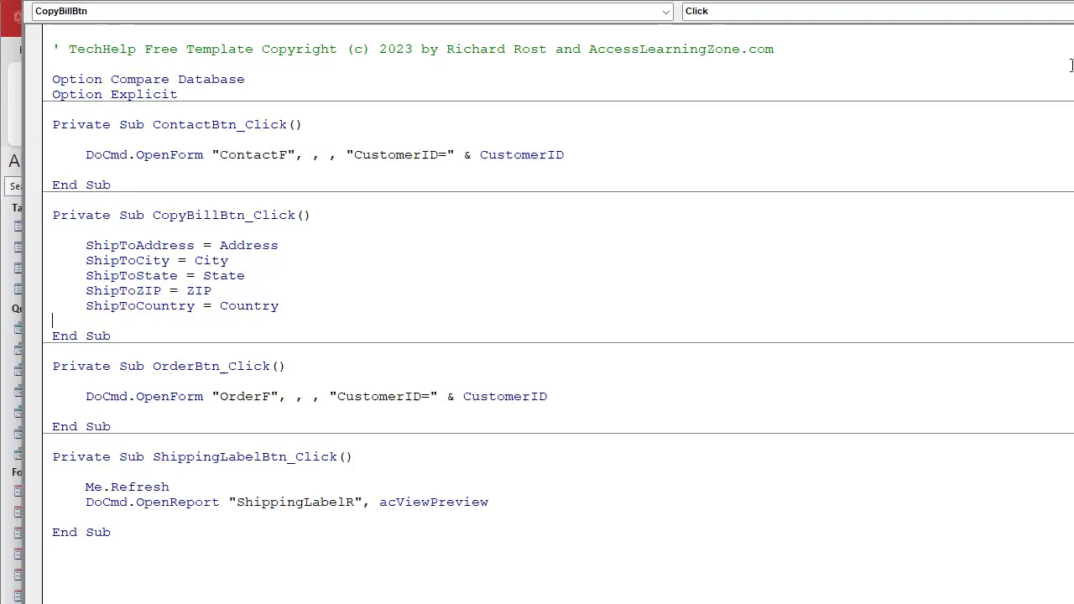
Close the customer form's design, reopen the form from the Main Menu and copy the first customer's billing address to shipping.
key("alt+F11")
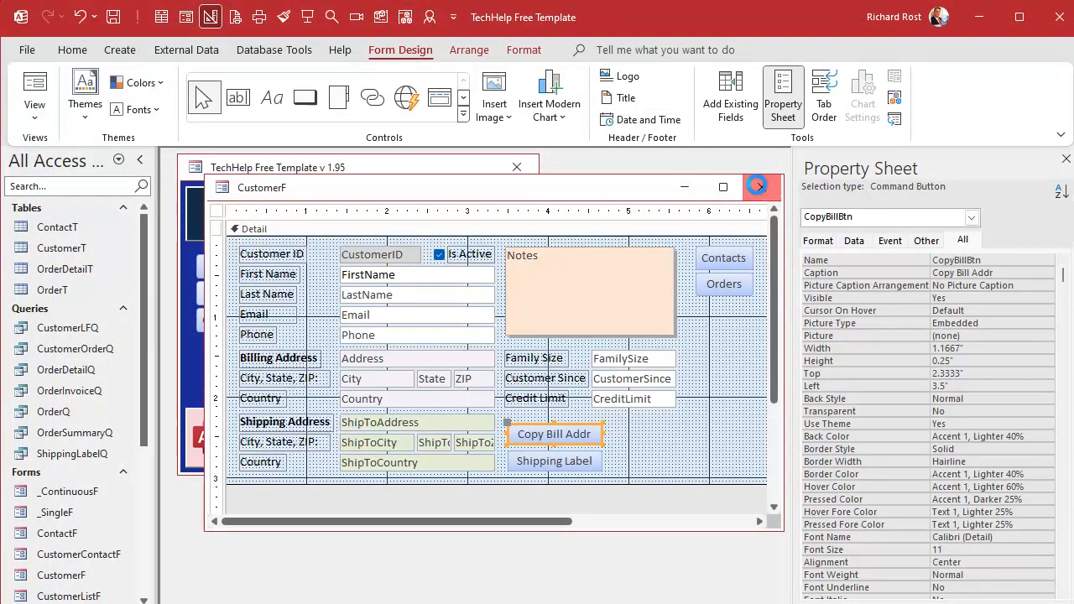
left_click(760, 187)
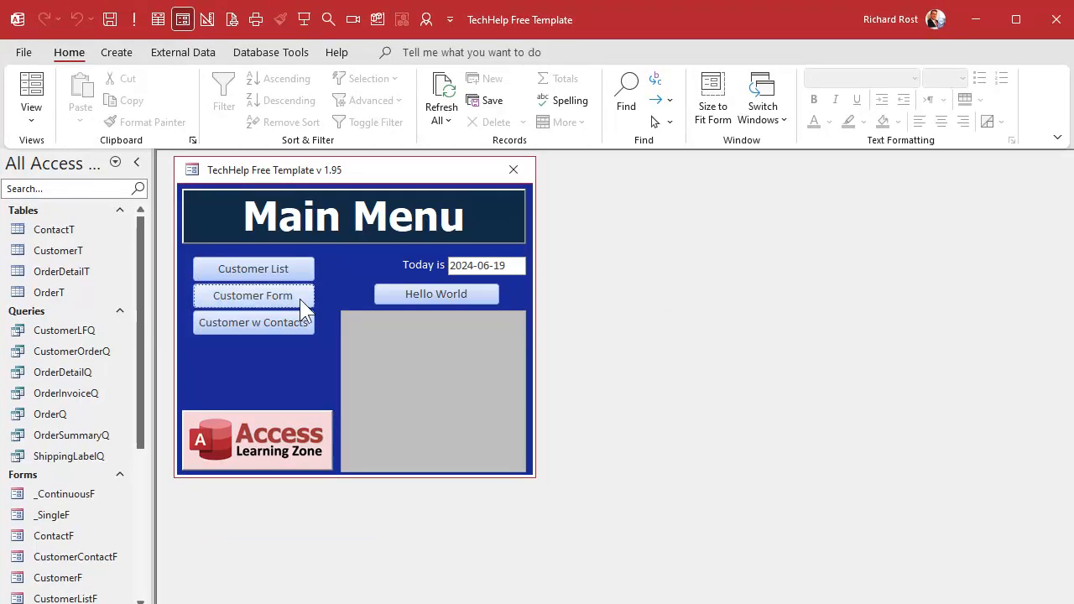
left_click(299, 296)
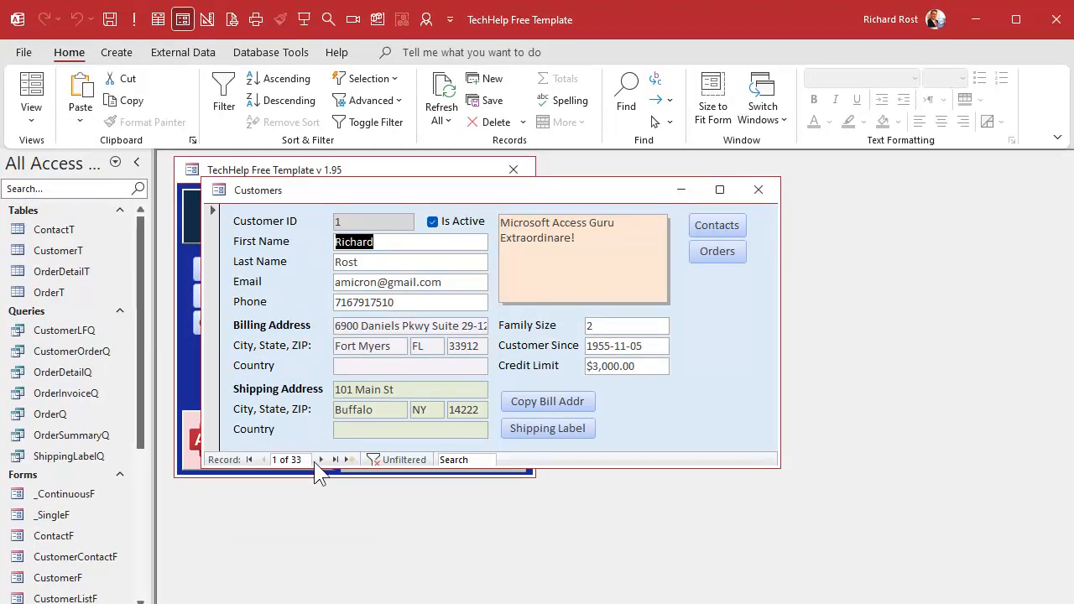
left_click(551, 399)
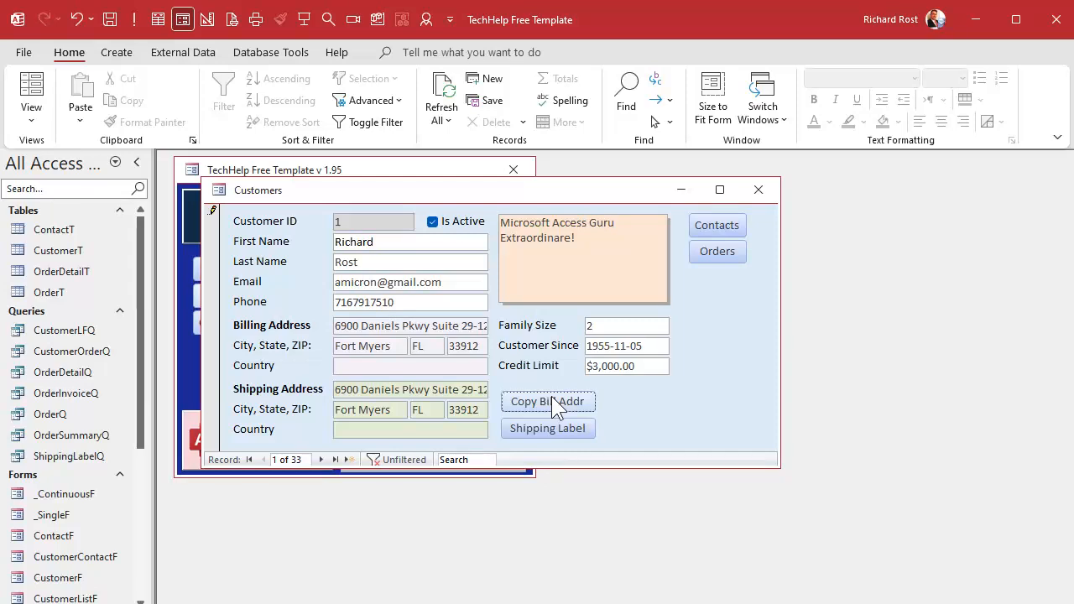
Set the first customer's billing country to Canada and copy the billing address to the shipping fields again.
left_click(436, 365)
type("Canada")
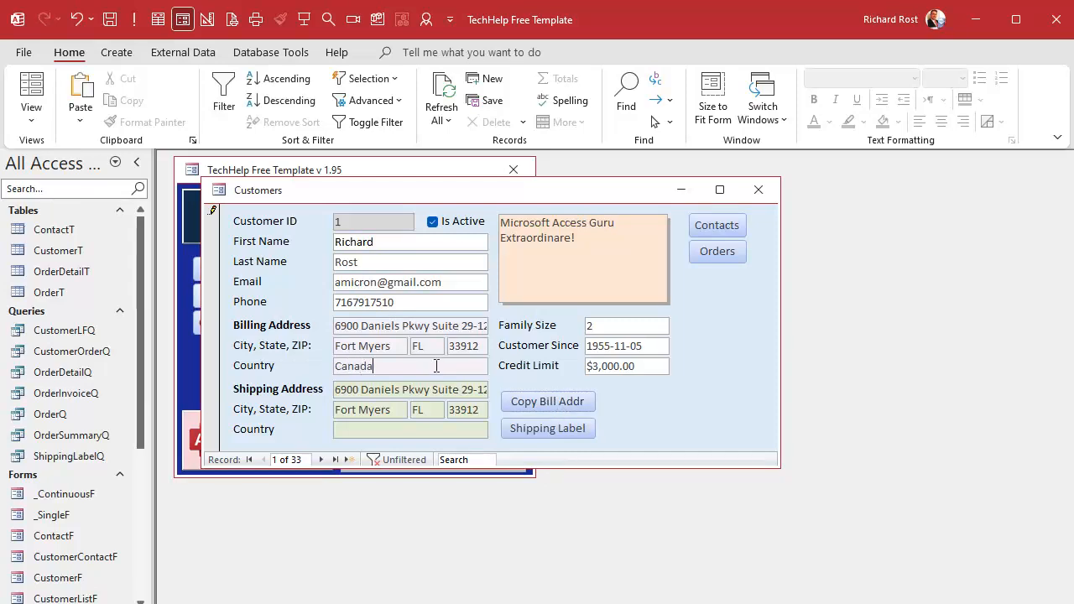
left_click(535, 404)
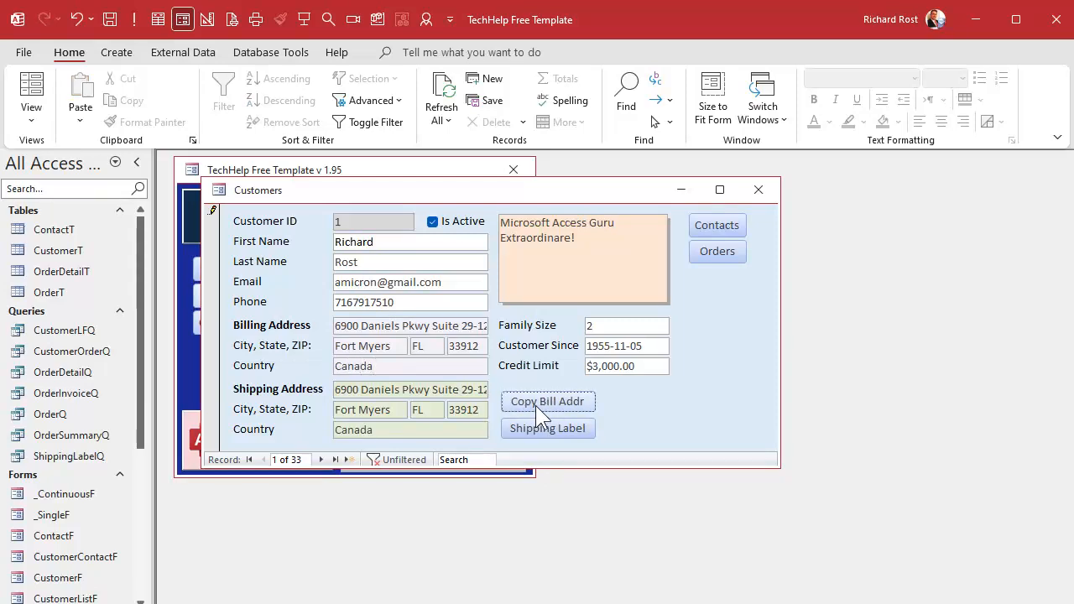
Copy the billing address to shipping for the fourth customer, then preview that customer's shipping label and close the preview.
left_click(322, 459)
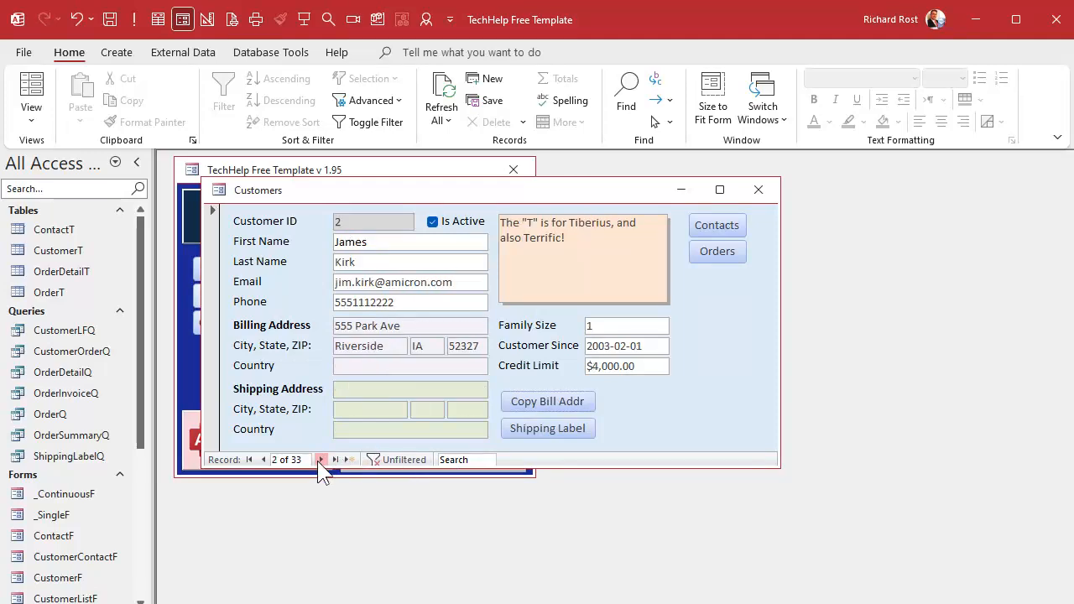
left_click(323, 459)
left_click(322, 459)
left_click(562, 400)
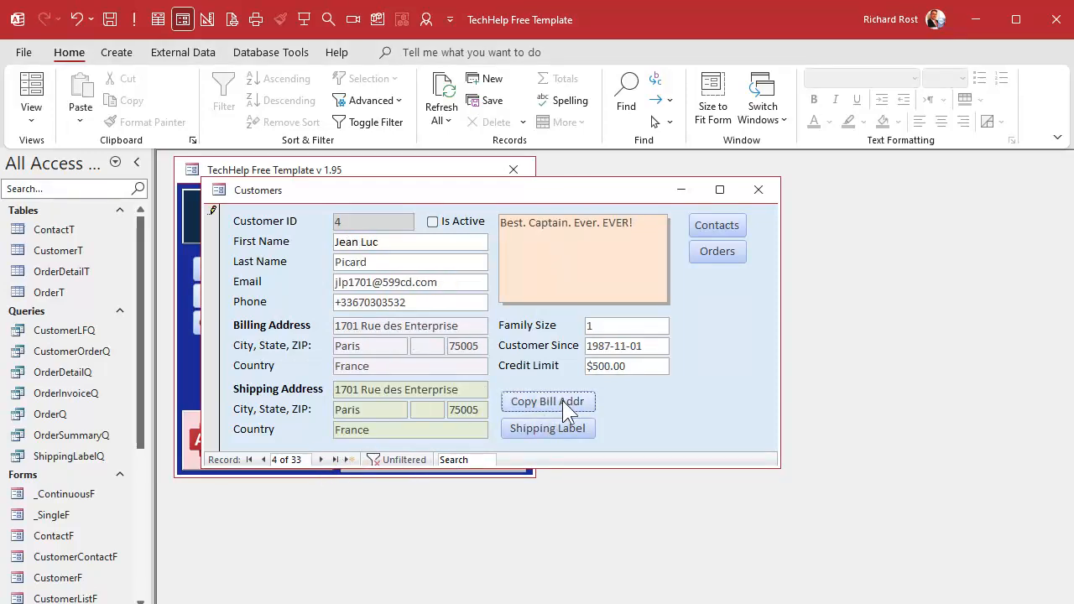
left_click(561, 423)
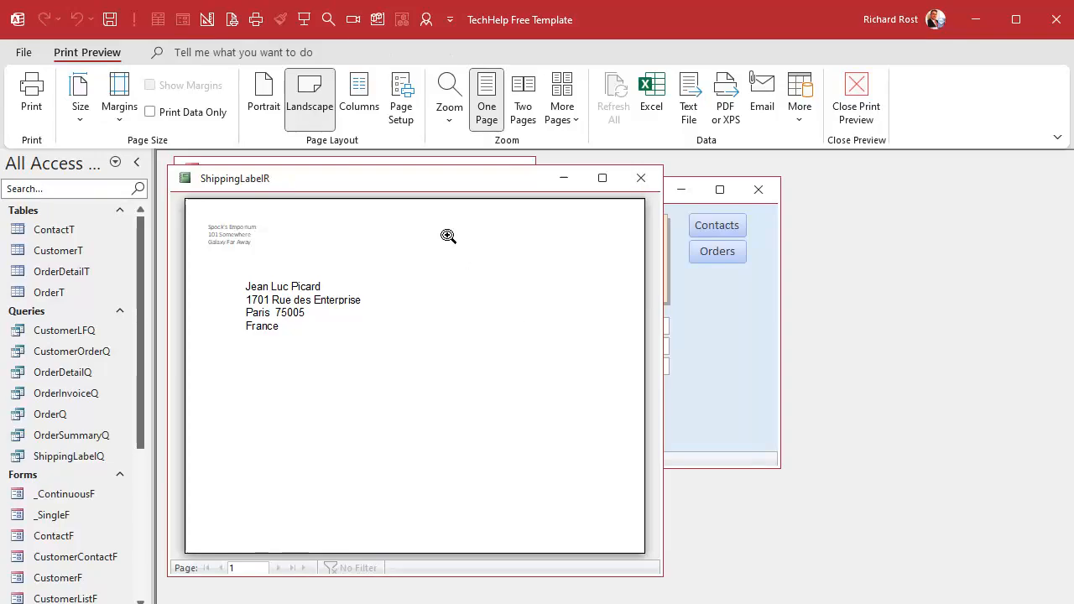
left_click(641, 178)
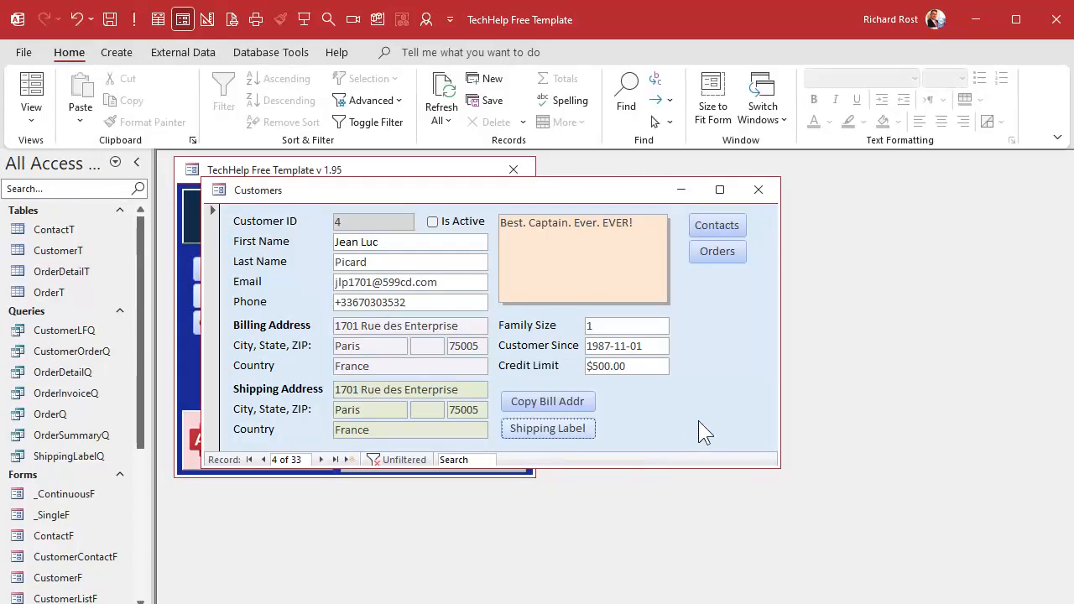
Close and reopen the customer form, and open the first customer's orders.
left_click(758, 191)
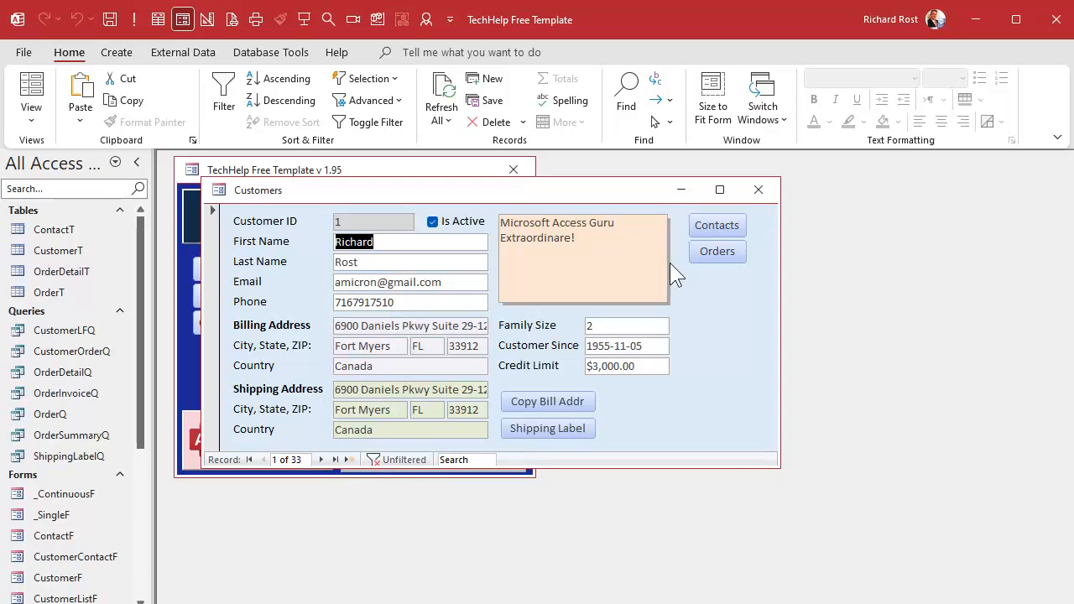
left_click(726, 251)
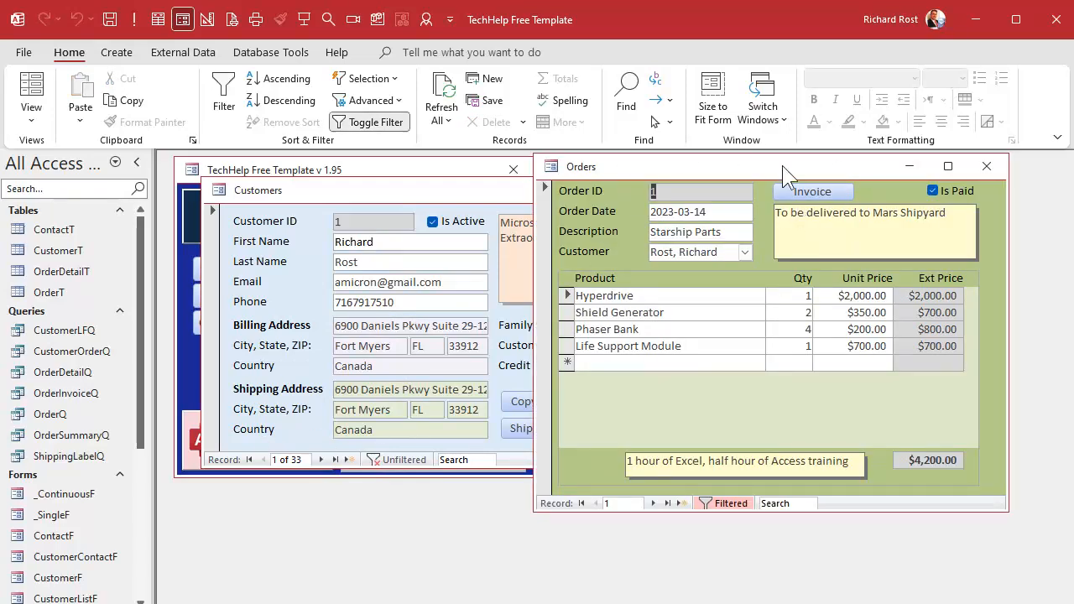